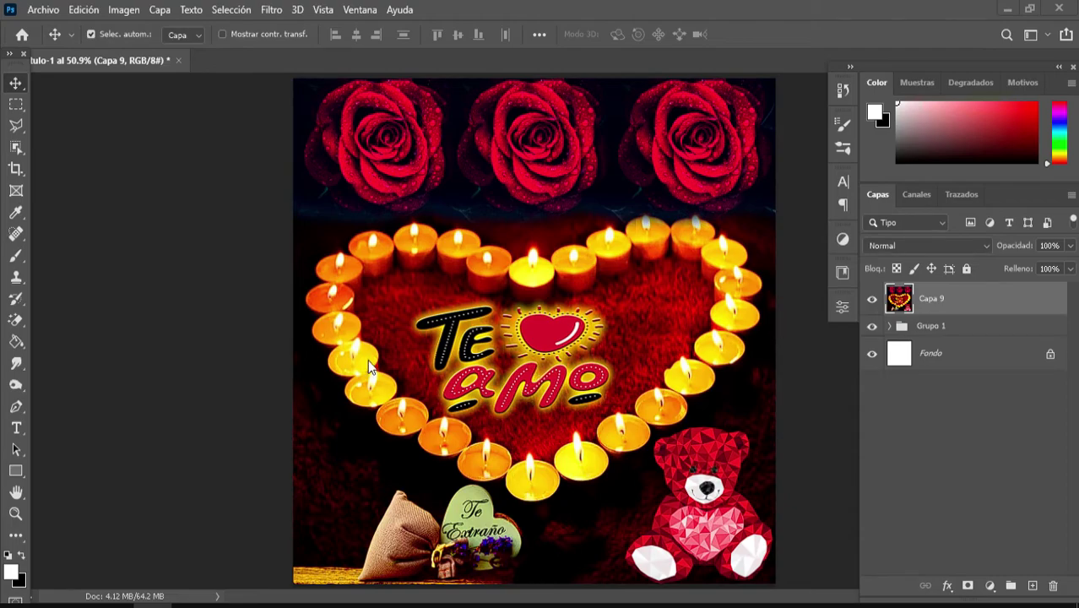
Switch to the MATERIALES folder and open candles-1645551_1920.jpg in IrfanView.
{"action": "key", "text": "alt+Tab"}
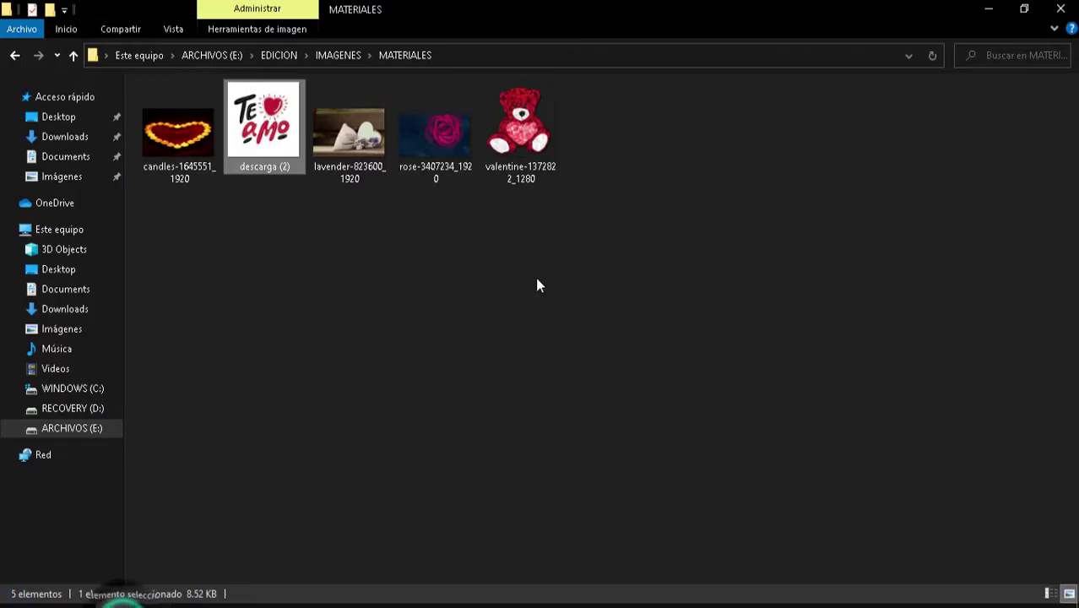
{"action": "left_click_drag", "start_coordinate": [228, 132], "coordinate": [892, 285]}
{"action": "left_click", "coordinate": [606, 295]}
{"action": "left_click_drag", "start_coordinate": [776, 237], "coordinate": [91, 74]}
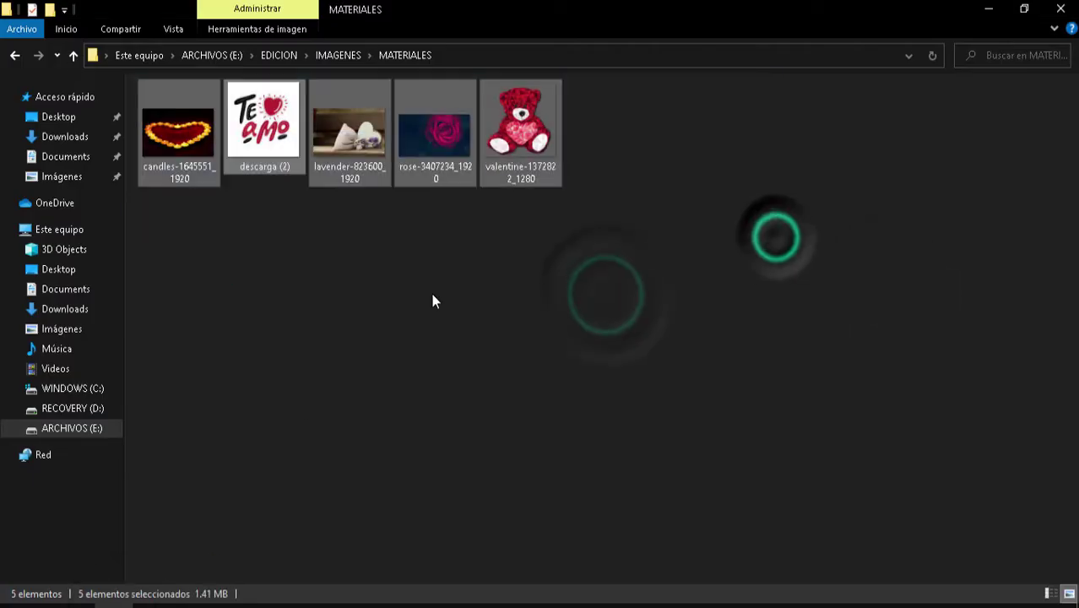
{"action": "left_click", "coordinate": [431, 293]}
{"action": "double_click", "coordinate": [188, 163]}
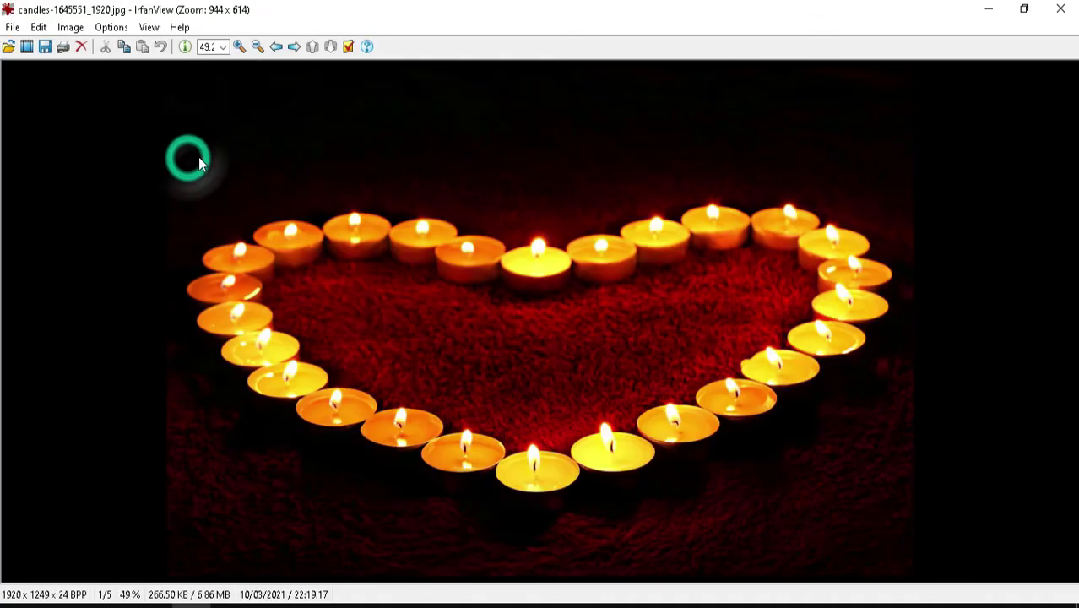
Step through to the teddy-bear image in IrfanView, then close the viewer.
{"action": "key", "text": "Right"}
{"action": "key", "text": "Right"}
{"action": "key", "text": "Right"}
{"action": "key", "text": "Right"}
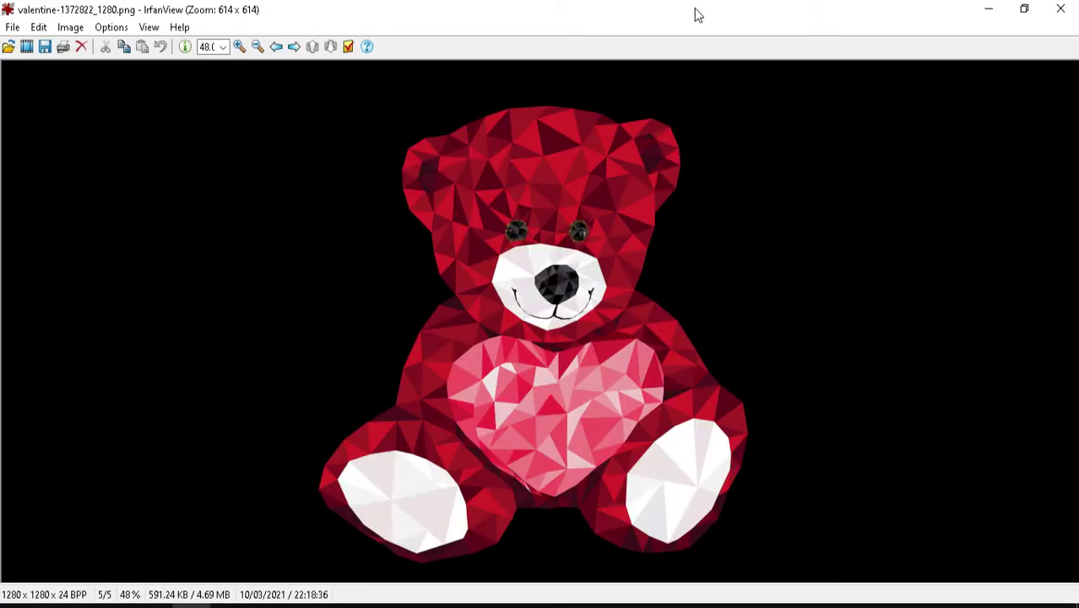
{"action": "left_click", "coordinate": [1055, 12]}
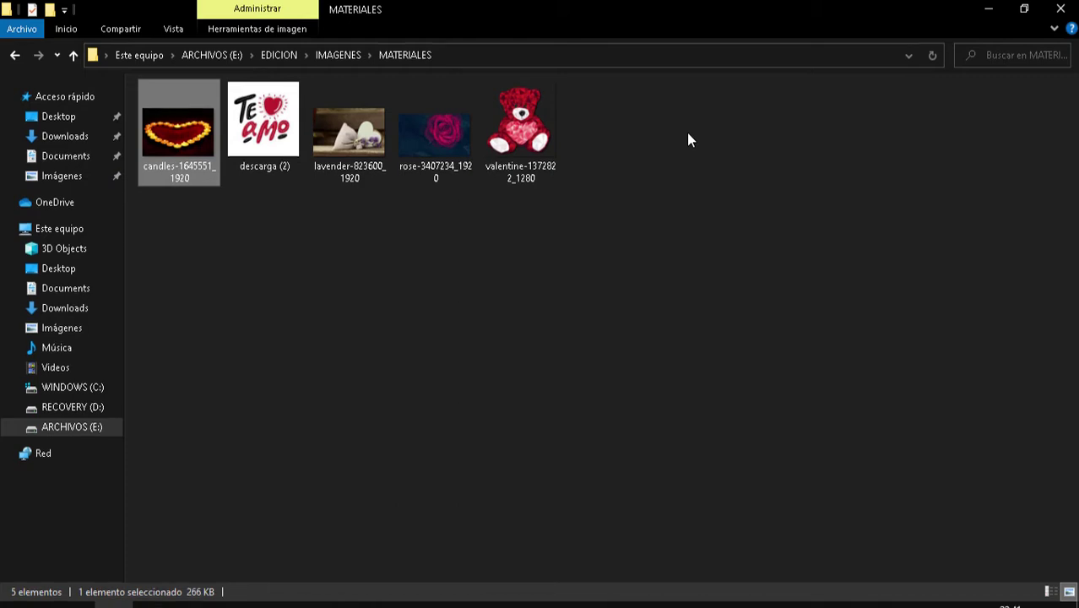
Create a new white 1200 × 1200 px, 72 ppi document, Sin título-2.
{"action": "left_click", "coordinate": [74, 601]}
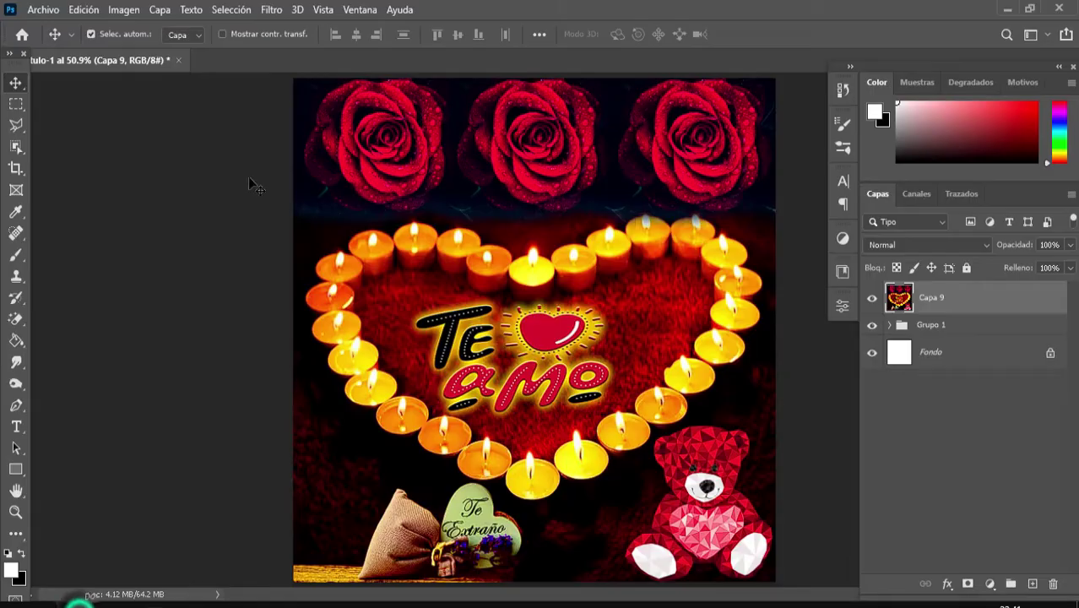
{"action": "left_click", "coordinate": [43, 10]}
{"action": "left_click", "coordinate": [47, 24]}
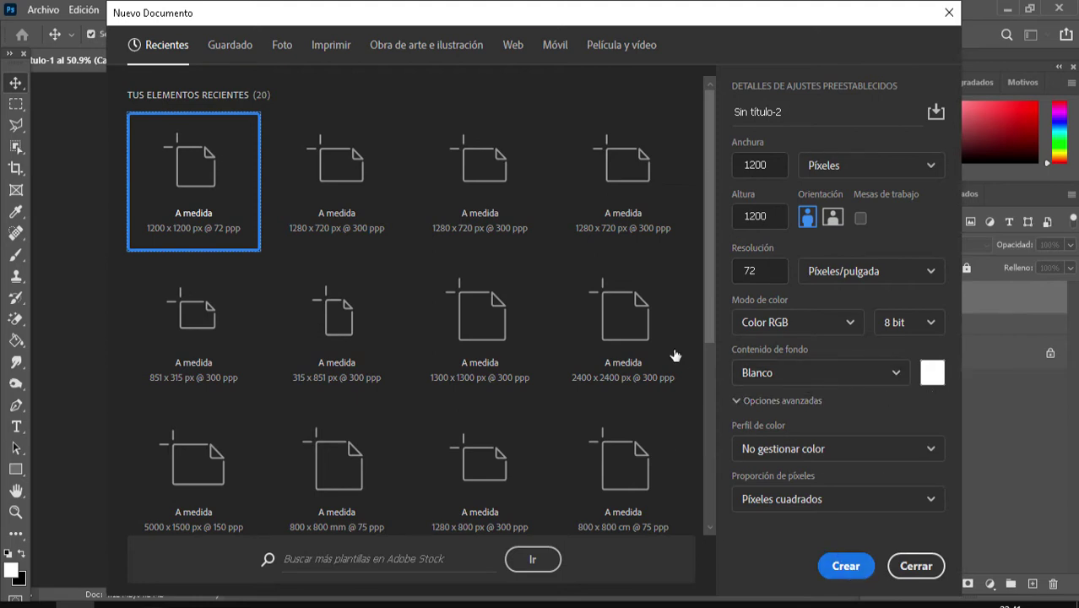
{"action": "left_click", "coordinate": [846, 567]}
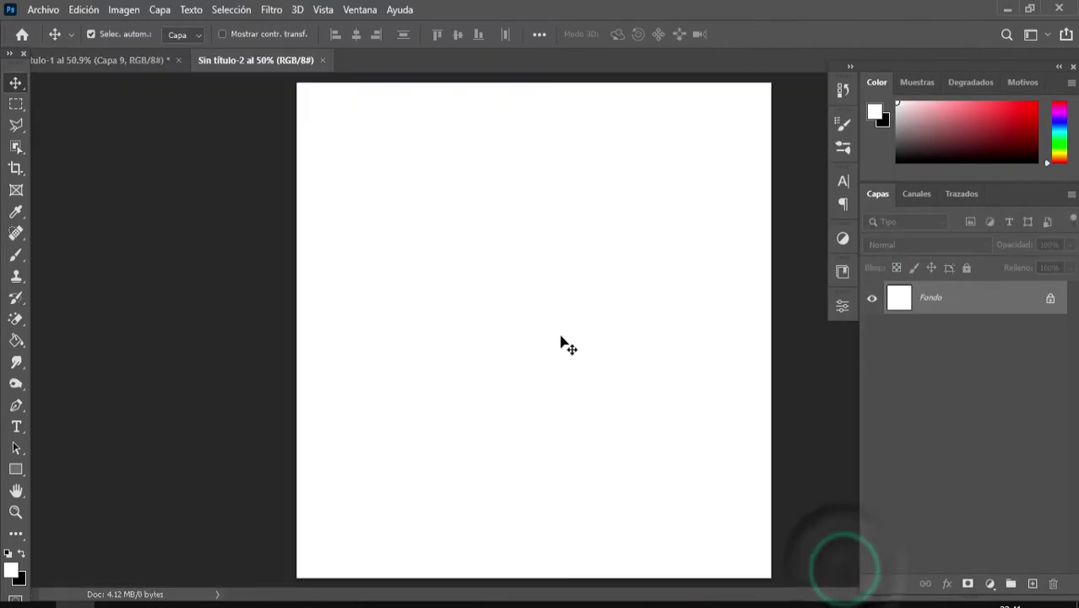
Back in the MATERIALES folder, select and preview the candles photo, then close the viewer.
{"action": "left_click", "coordinate": [102, 602]}
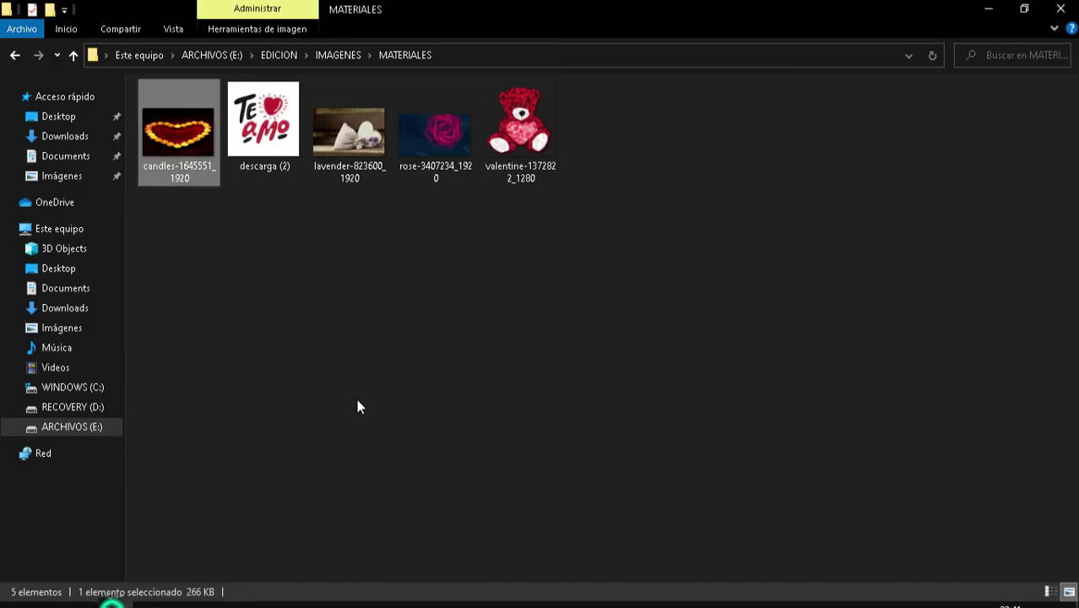
{"action": "left_click", "coordinate": [392, 298]}
{"action": "left_click", "coordinate": [307, 229]}
{"action": "left_click", "coordinate": [284, 210]}
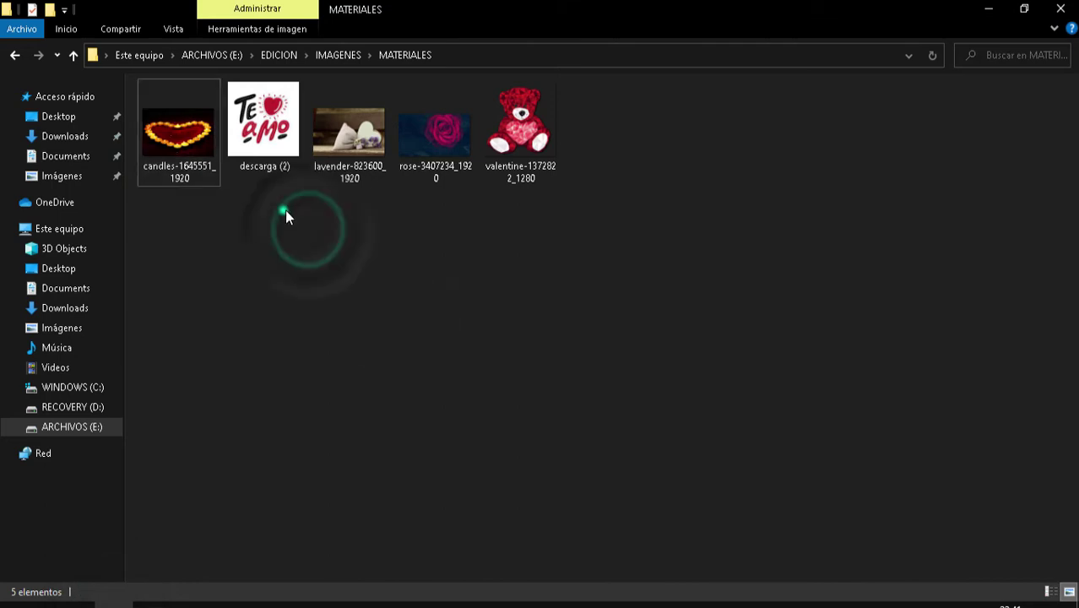
{"action": "left_click", "coordinate": [308, 272]}
{"action": "left_click_drag", "start_coordinate": [177, 131], "coordinate": [177, 150]}
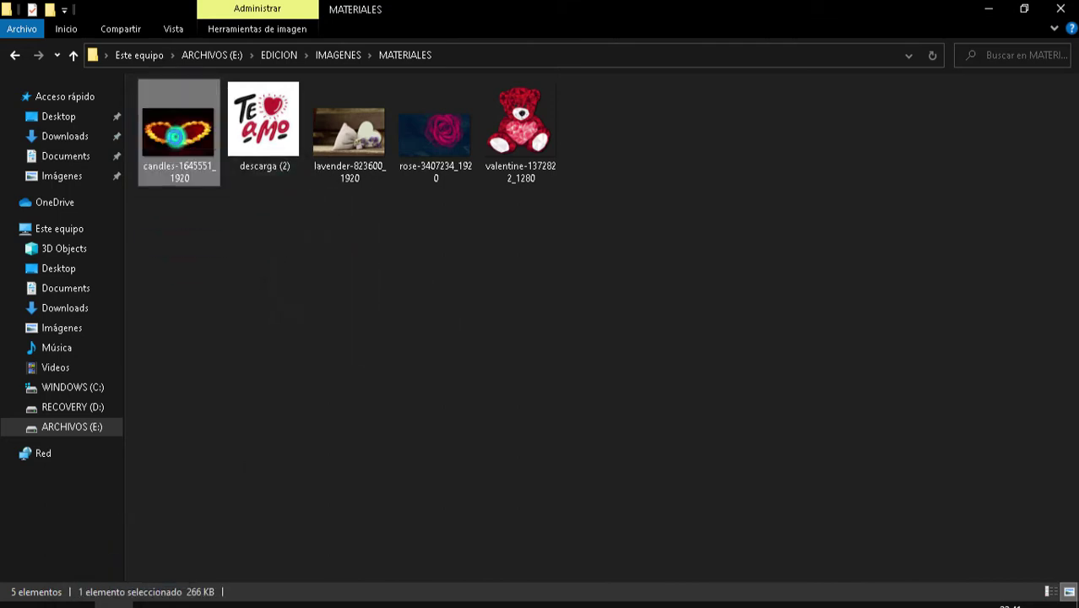
{"action": "double_click", "coordinate": [173, 133]}
{"action": "left_click", "coordinate": [1060, 6]}
Place the candles photo in Sin título-2, stretched from the canvas top to the canvas bottom.
{"action": "mouse_move", "coordinate": [177, 133]}
{"action": "left_mouse_down"}
{"action": "mouse_move", "coordinate": [246, 456]}
{"action": "mouse_move", "coordinate": [337, 475]}
{"action": "left_mouse_up"}
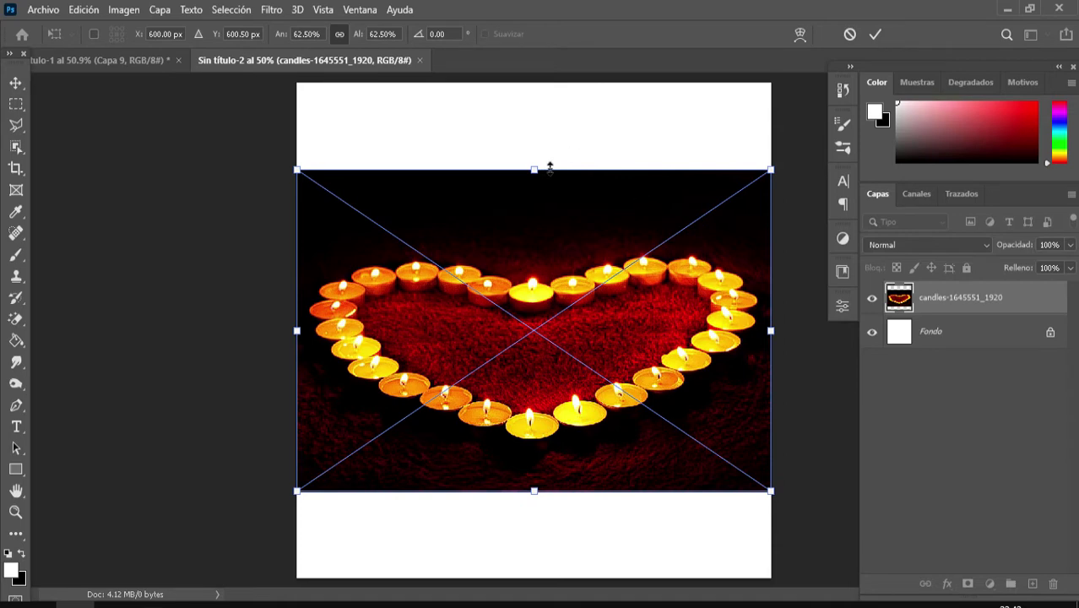
{"action": "left_click_drag", "start_coordinate": [537, 163], "coordinate": [537, 83]}
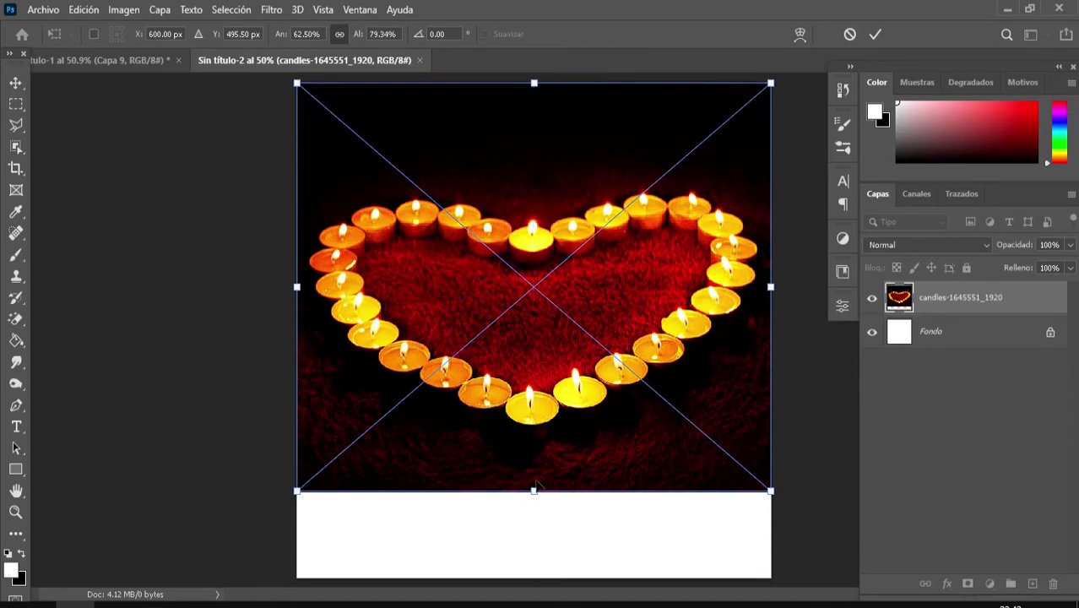
{"action": "left_click_drag", "start_coordinate": [534, 489], "coordinate": [535, 578]}
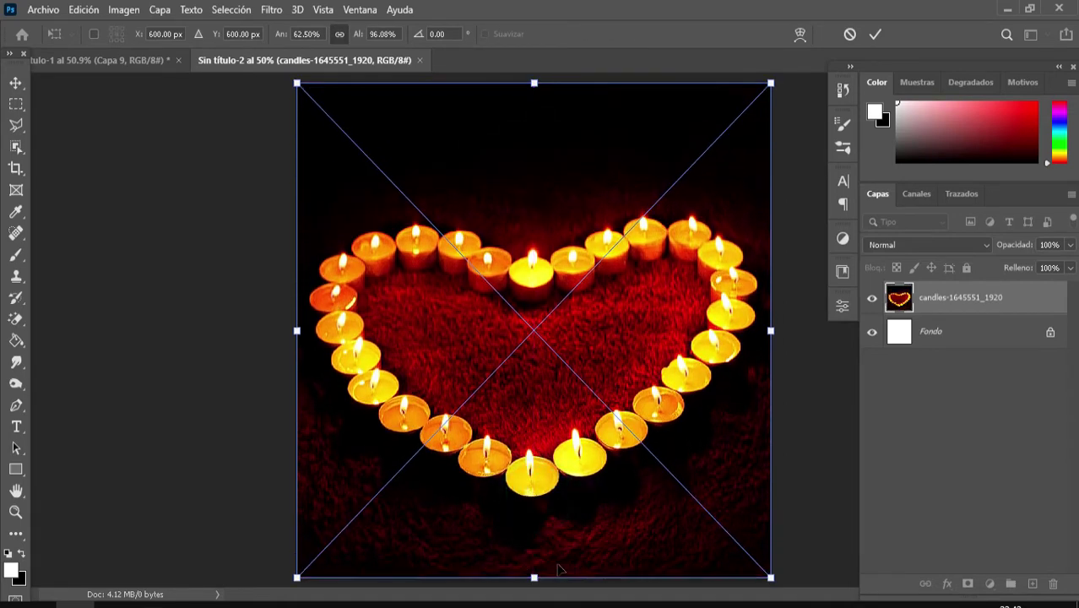
{"action": "key", "text": "Return"}
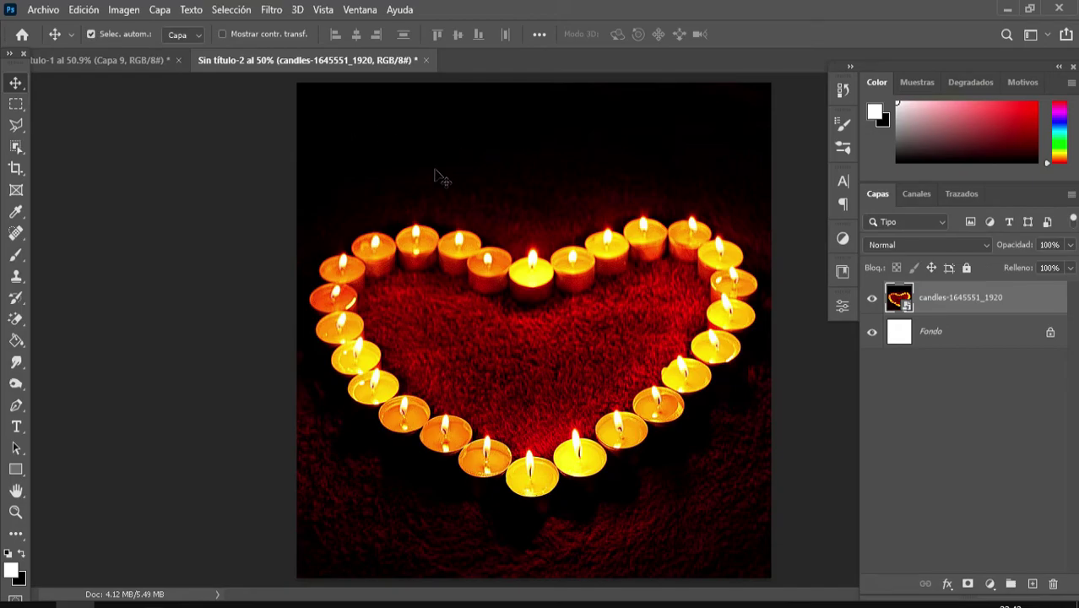
Preview the rose photo rose-3407234_1920 from the MATERIALES folder.
{"action": "left_click", "coordinate": [103, 603]}
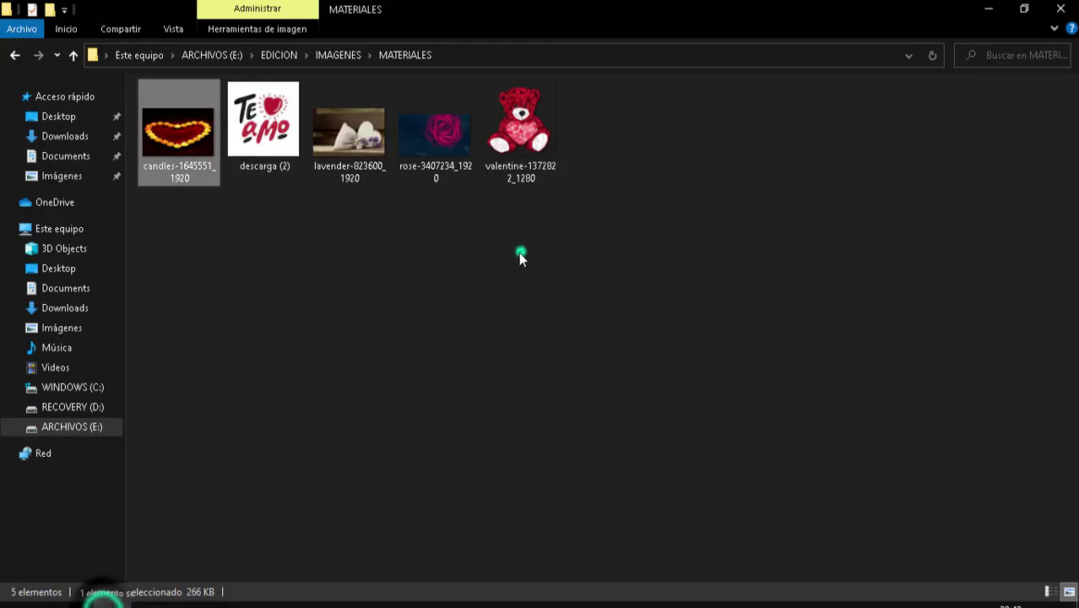
{"action": "left_click", "coordinate": [520, 252]}
{"action": "left_click", "coordinate": [379, 246]}
{"action": "left_click", "coordinate": [308, 237]}
{"action": "left_click", "coordinate": [231, 218]}
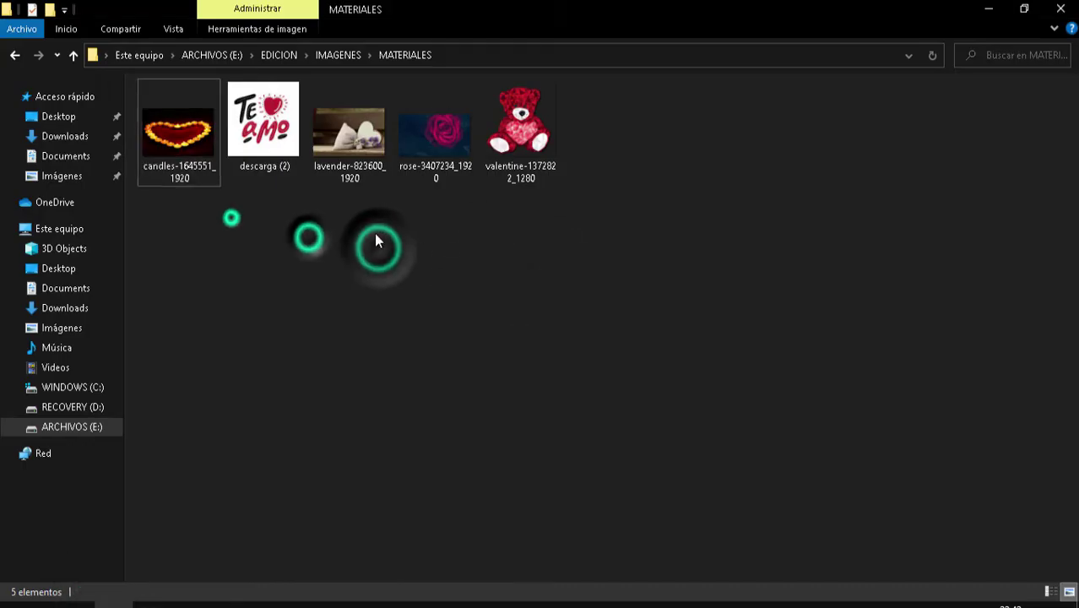
{"action": "double_click", "coordinate": [435, 133]}
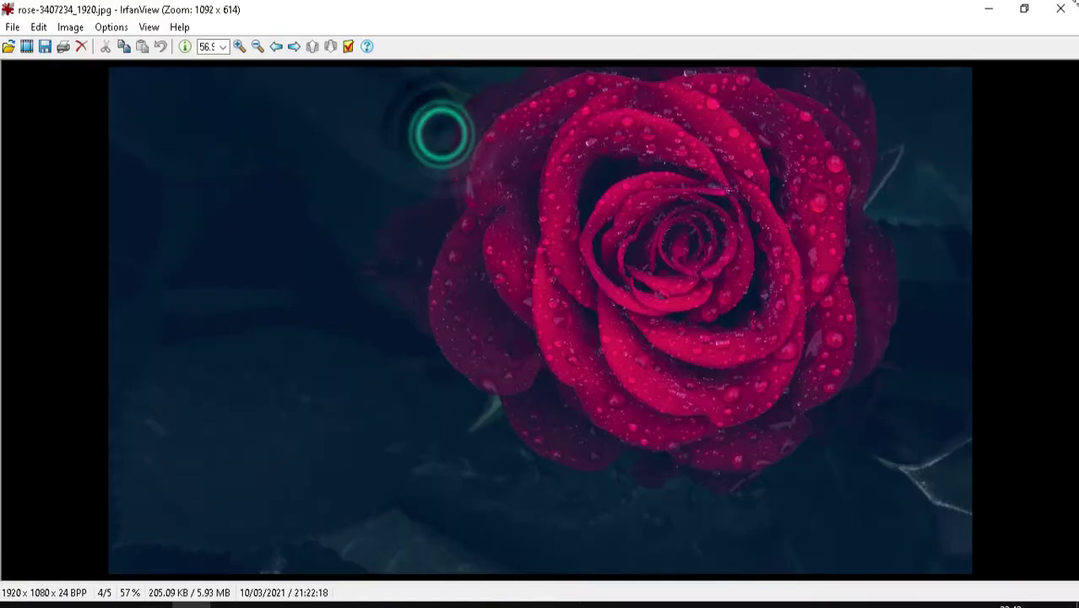
{"action": "left_click", "coordinate": [1065, 9]}
Place the rose photo, scale it to 31.35%, and commit it in the top-right corner.
{"action": "mouse_move", "coordinate": [436, 195]}
{"action": "left_mouse_down"}
{"action": "mouse_move", "coordinate": [186, 561]}
{"action": "mouse_move", "coordinate": [55, 587]}
{"action": "mouse_move", "coordinate": [502, 326]}
{"action": "left_mouse_up"}
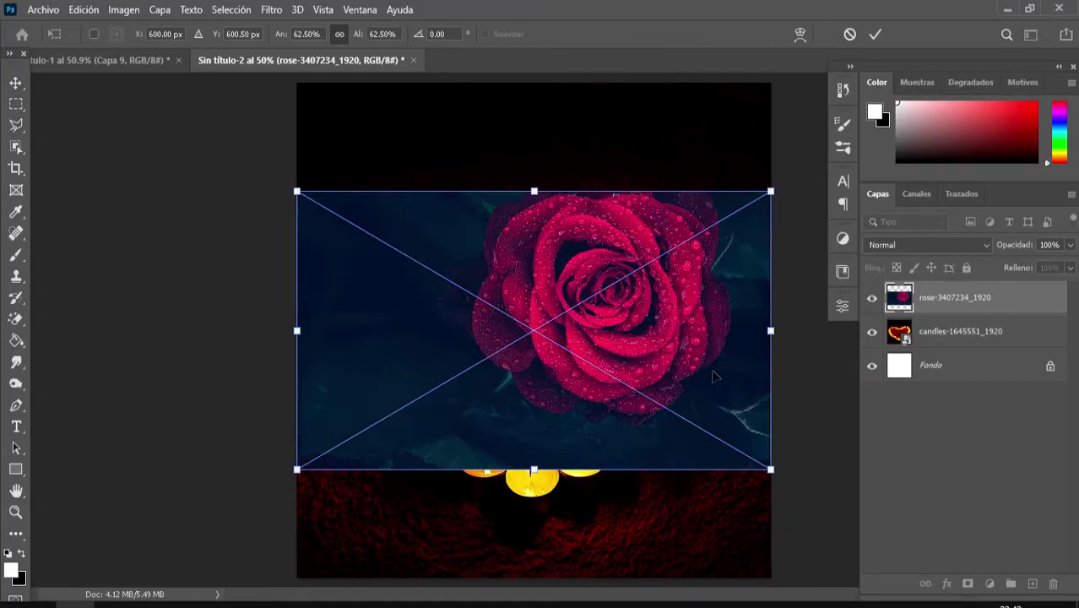
{"action": "mouse_move", "coordinate": [598, 427]}
{"action": "left_mouse_down"}
{"action": "mouse_move", "coordinate": [615, 321]}
{"action": "mouse_move", "coordinate": [598, 313]}
{"action": "left_mouse_up"}
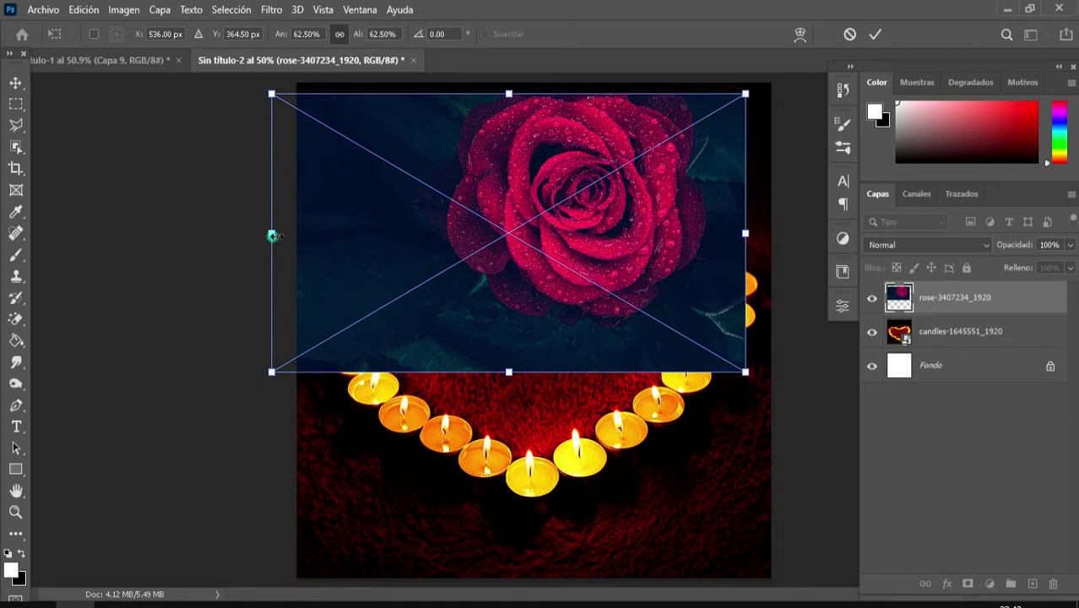
{"action": "left_click_drag", "start_coordinate": [272, 236], "coordinate": [507, 235]}
{"action": "left_click_drag", "start_coordinate": [588, 349], "coordinate": [613, 265]}
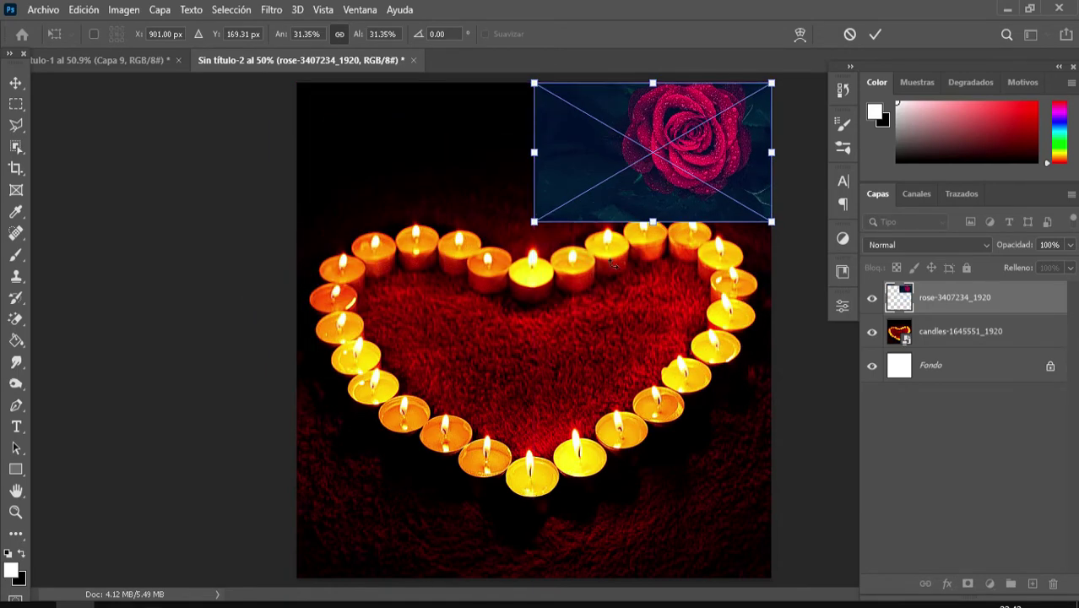
{"action": "key", "text": "Return"}
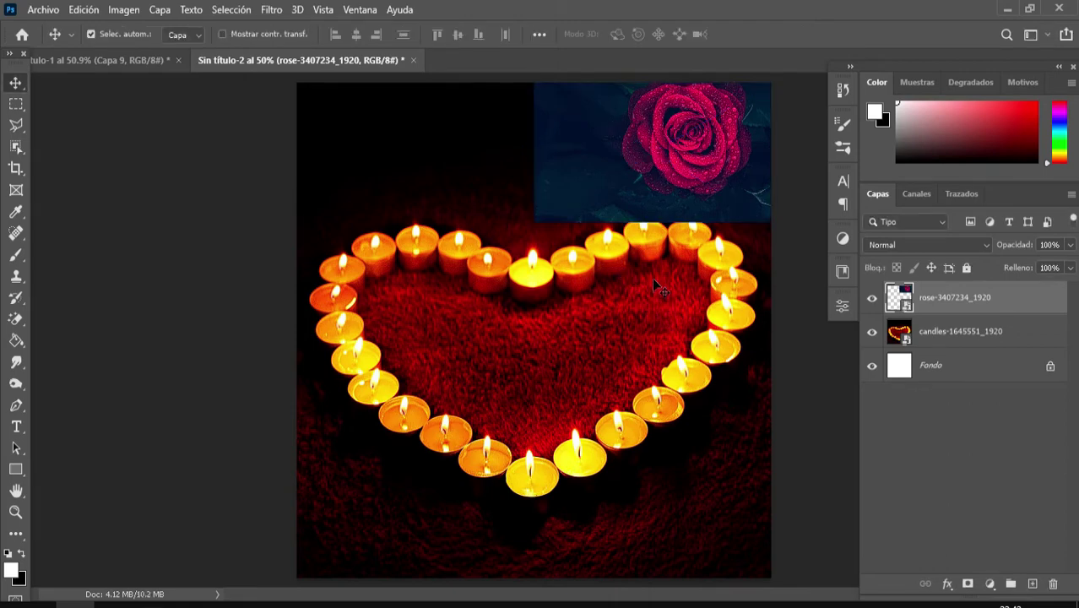
Set the rose layer's blend mode to Luz fuerte and duplicate the layer.
{"action": "left_click", "coordinate": [884, 245]}
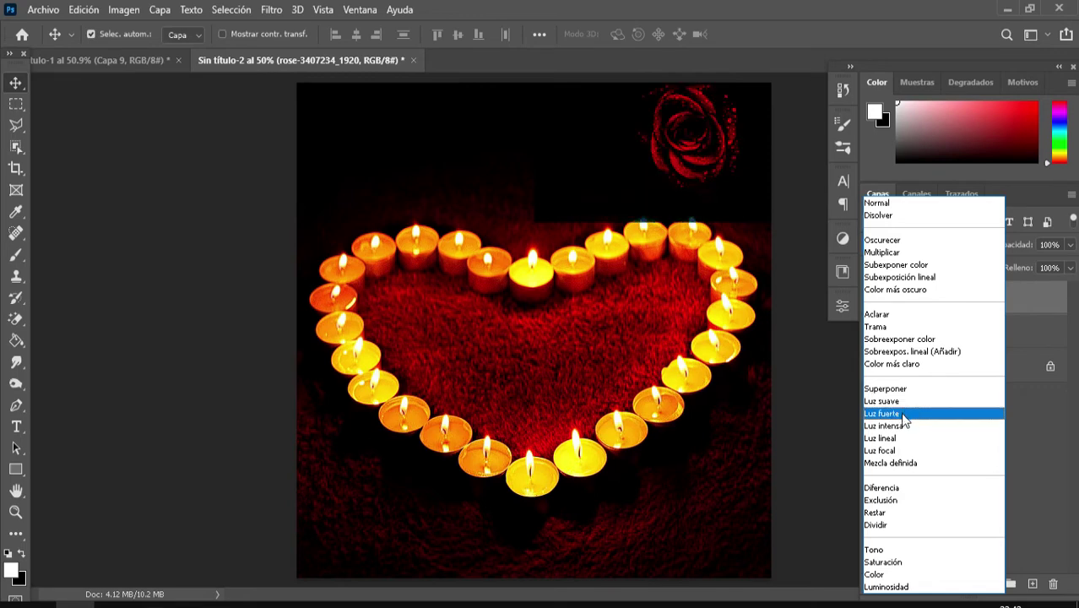
{"action": "left_click", "coordinate": [901, 413]}
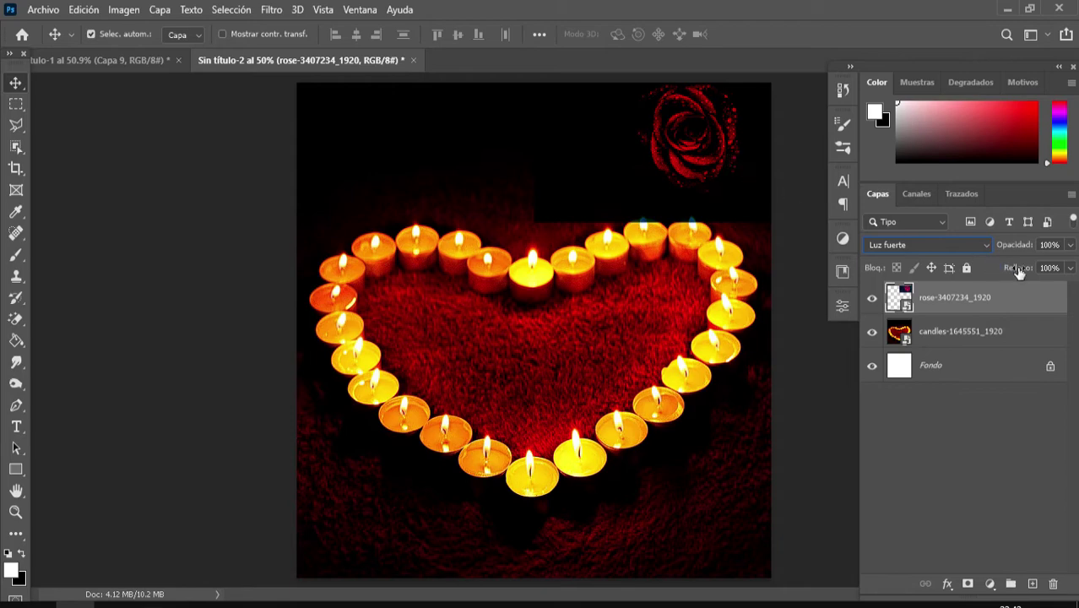
{"action": "key", "text": "ctrl+j"}
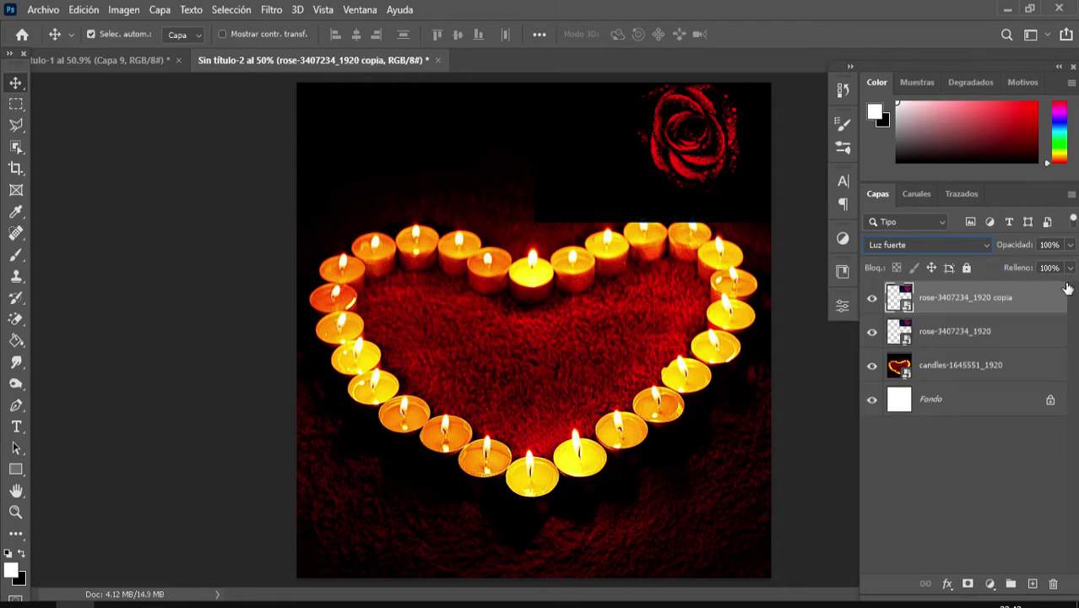
Nudge both rose layers into place, then merge them into a single layer.
{"action": "left_click_drag", "start_coordinate": [696, 158], "coordinate": [697, 165]}
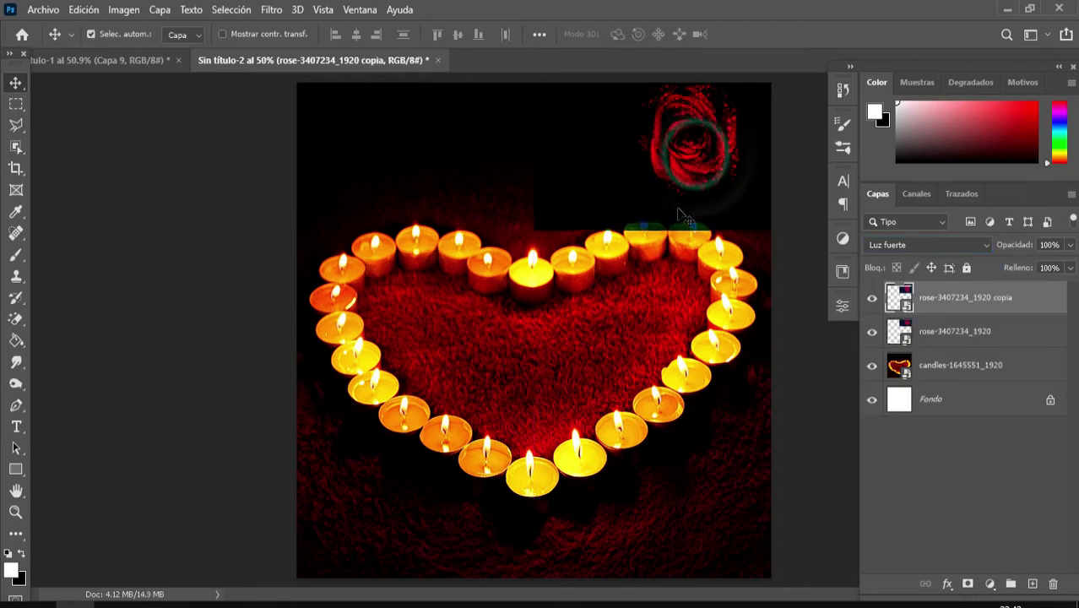
{"action": "key", "text": "ctrl+z"}
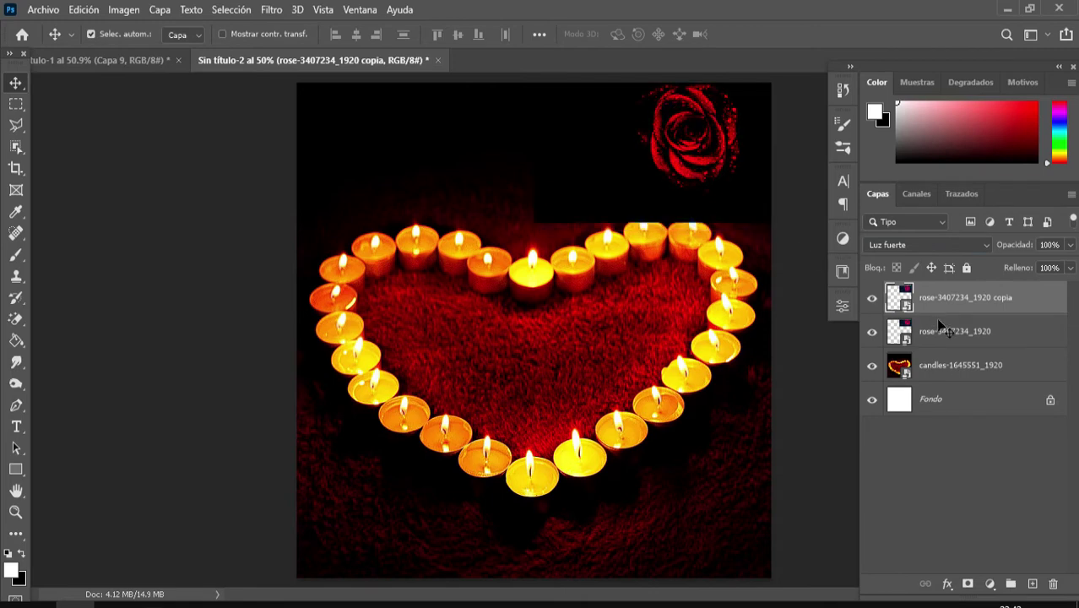
{"action": "left_click", "coordinate": [959, 338], "text": "shift"}
{"action": "left_click_drag", "start_coordinate": [711, 159], "coordinate": [712, 167]}
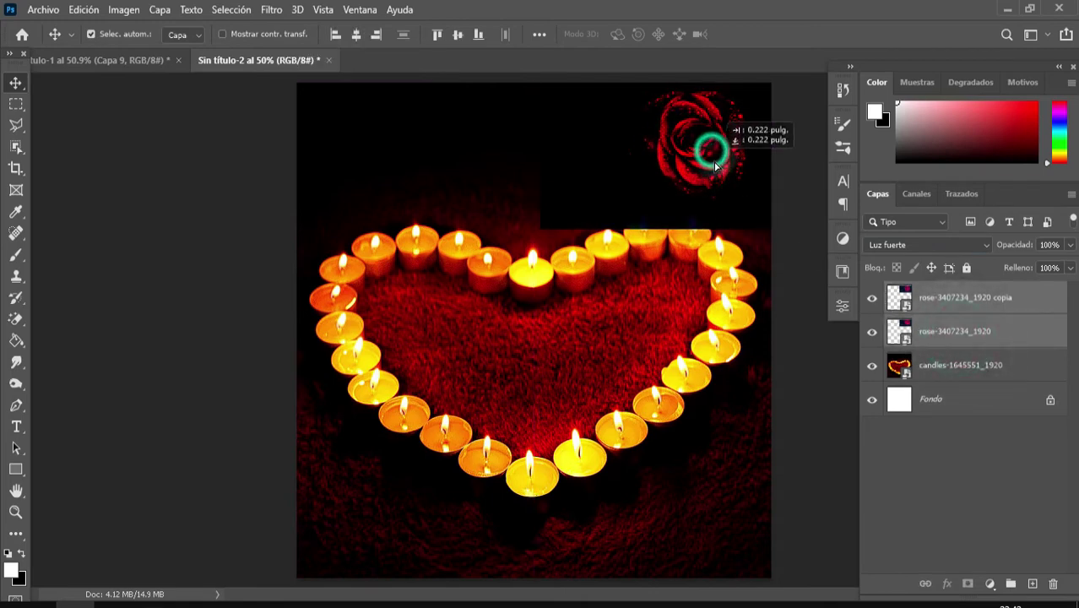
{"action": "left_click", "coordinate": [971, 299]}
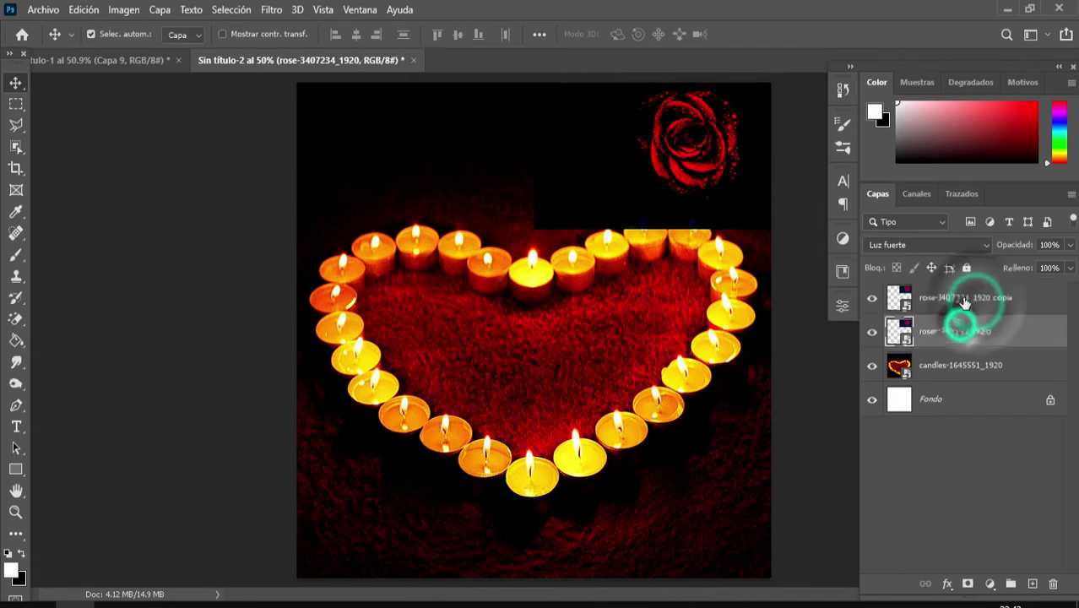
{"action": "left_click", "coordinate": [963, 342]}
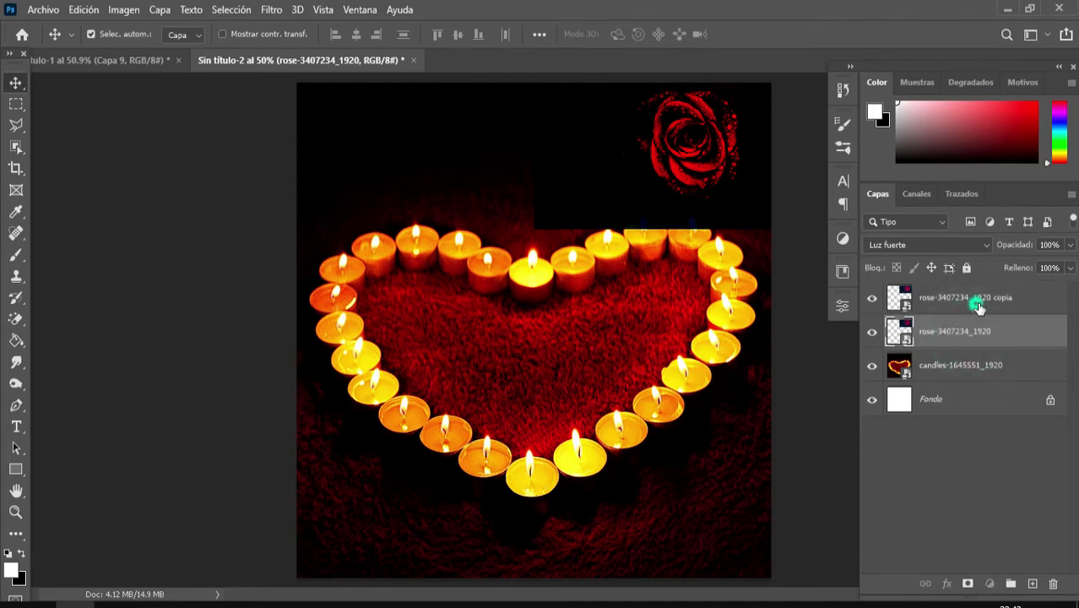
{"action": "left_click", "coordinate": [972, 300], "text": "shift"}
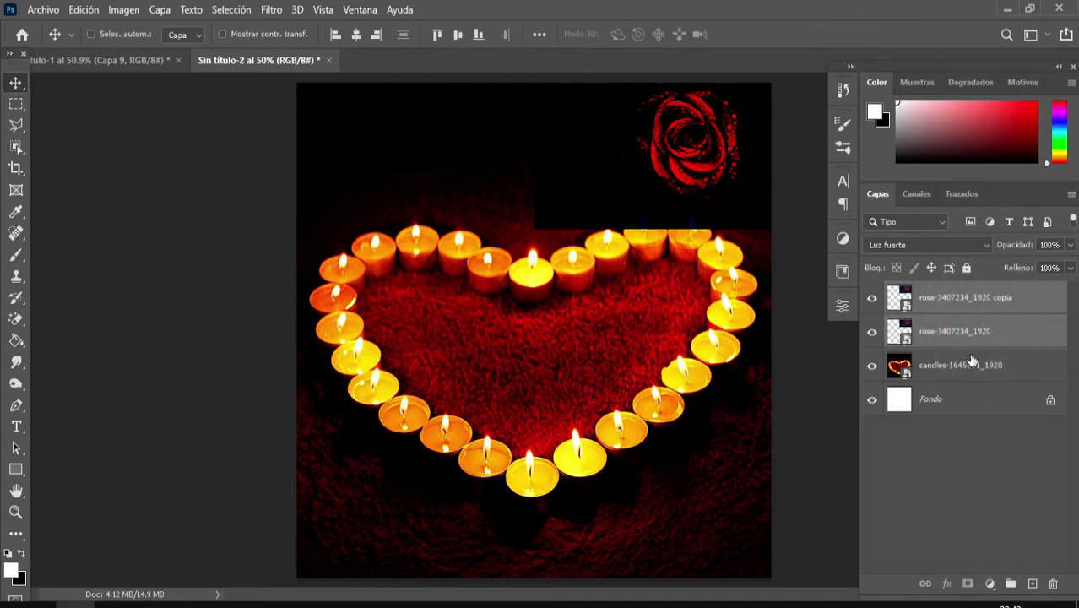
{"action": "key", "text": "ctrl+e"}
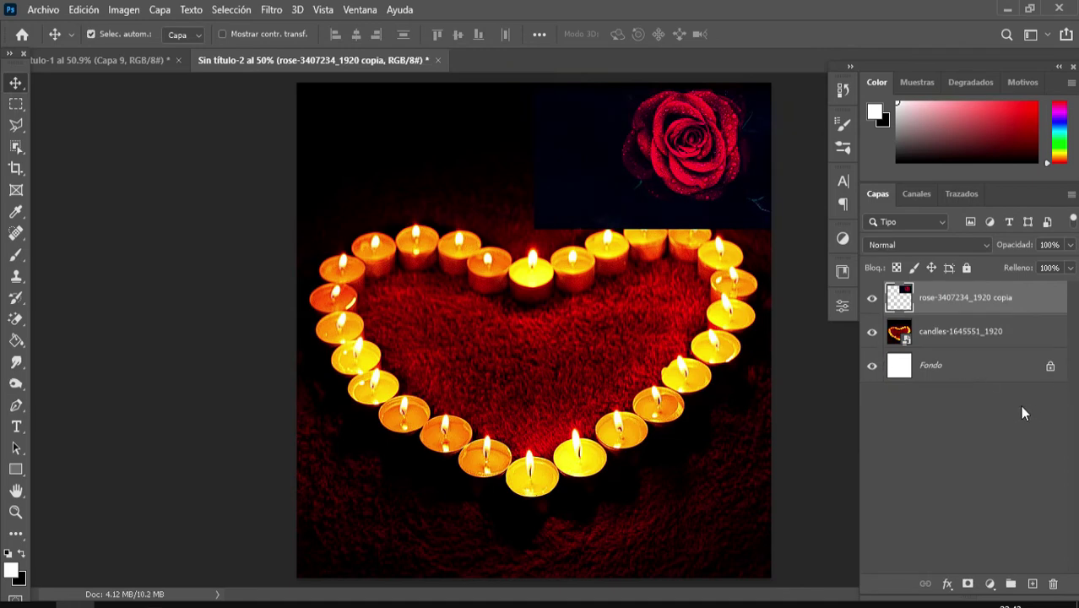
Rename the merged rose layer above candles-1645551_1920 to 'rosa'.
{"action": "double_click", "coordinate": [965, 298]}
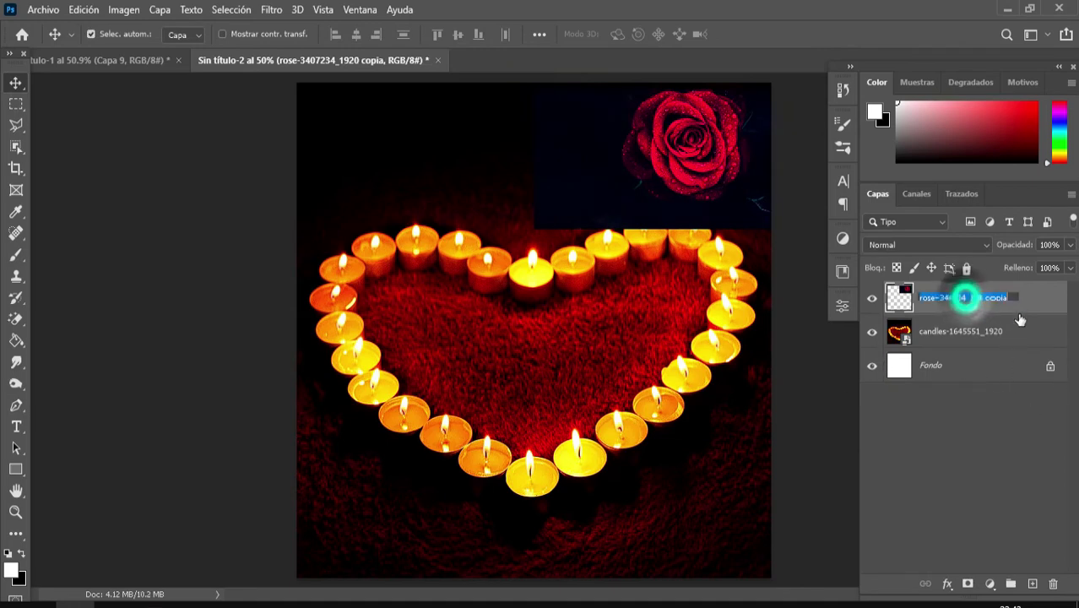
{"action": "type", "text": "rosa"}
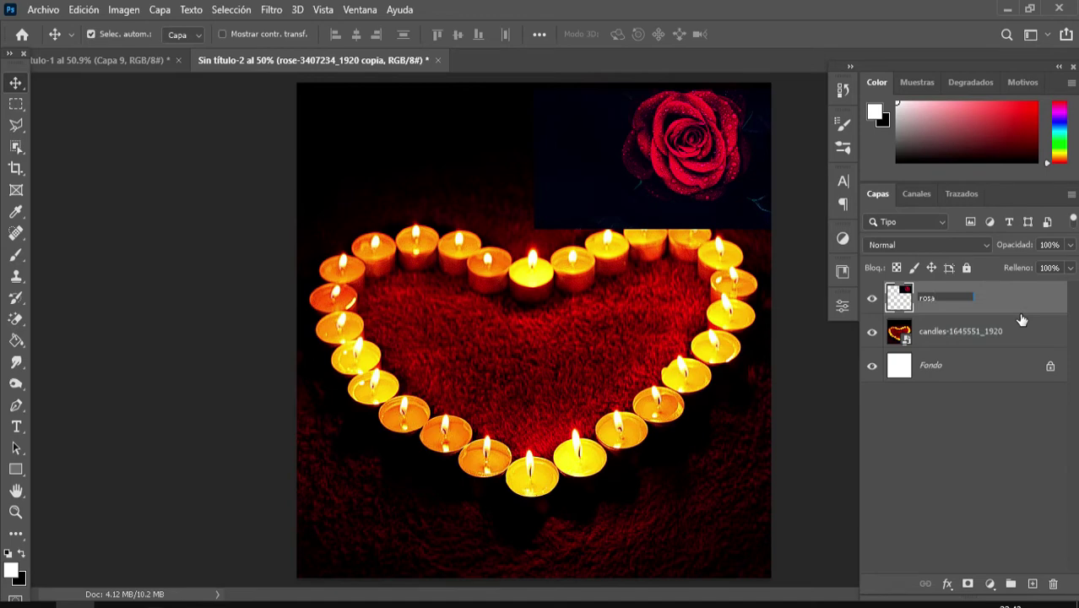
{"action": "key", "text": "Return"}
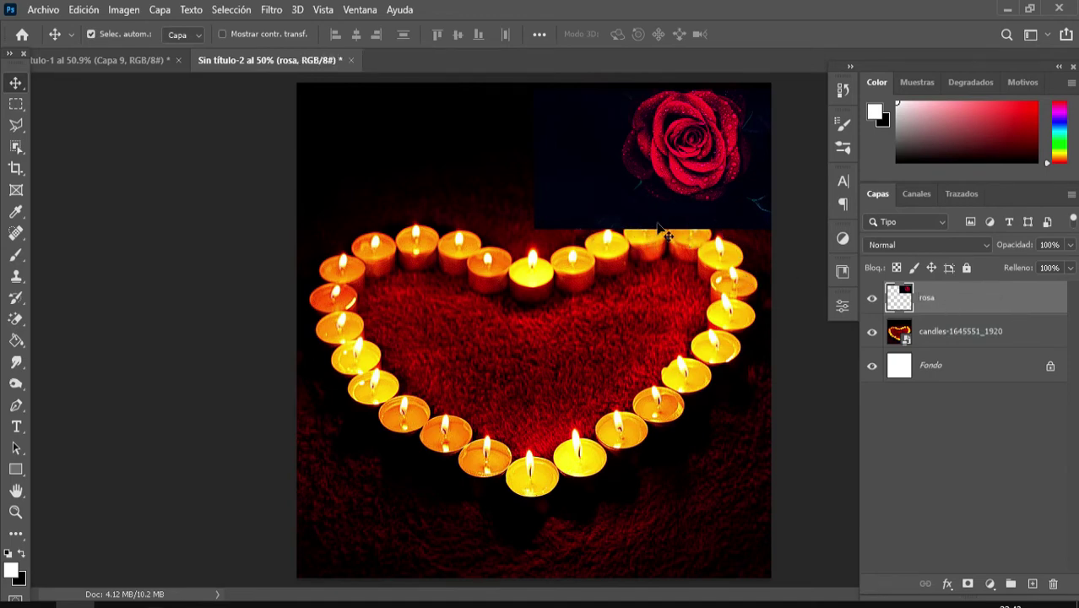
{"action": "scroll", "coordinate": [665, 233], "scroll_direction": "up", "scroll_amount": 4}
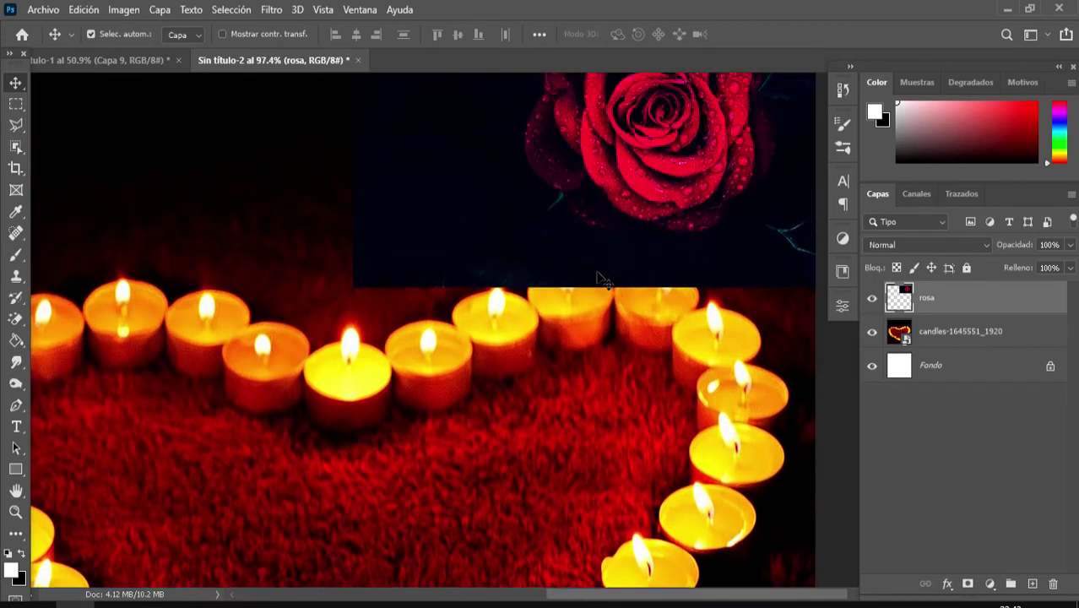
{"action": "scroll", "coordinate": [582, 287], "scroll_direction": "down", "scroll_amount": 1}
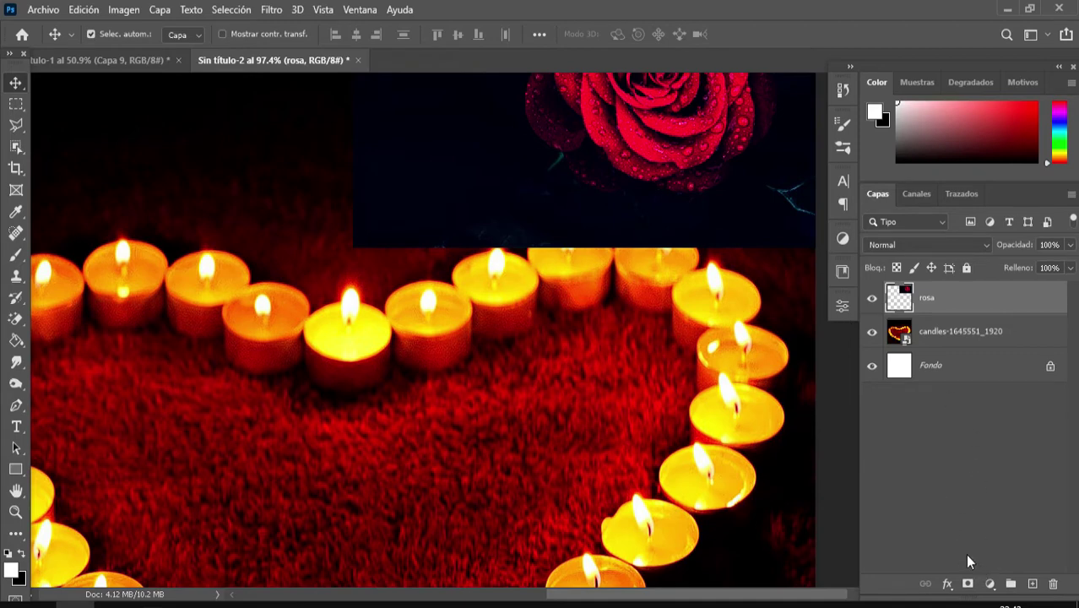
Add a layer mask to rosa and set up a black brush.
{"action": "left_click", "coordinate": [969, 585]}
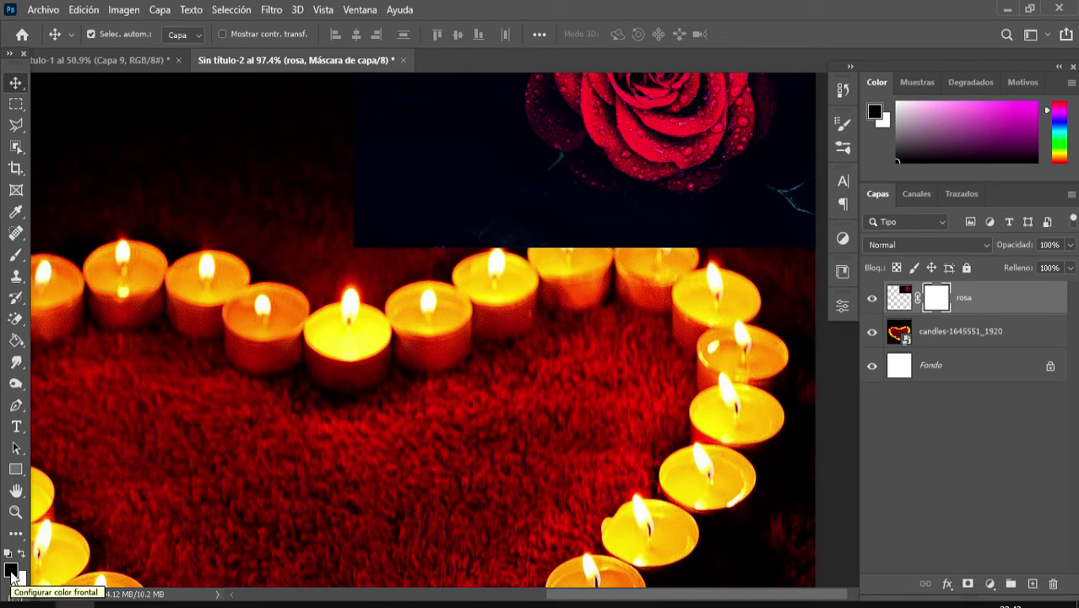
{"action": "key", "text": "b"}
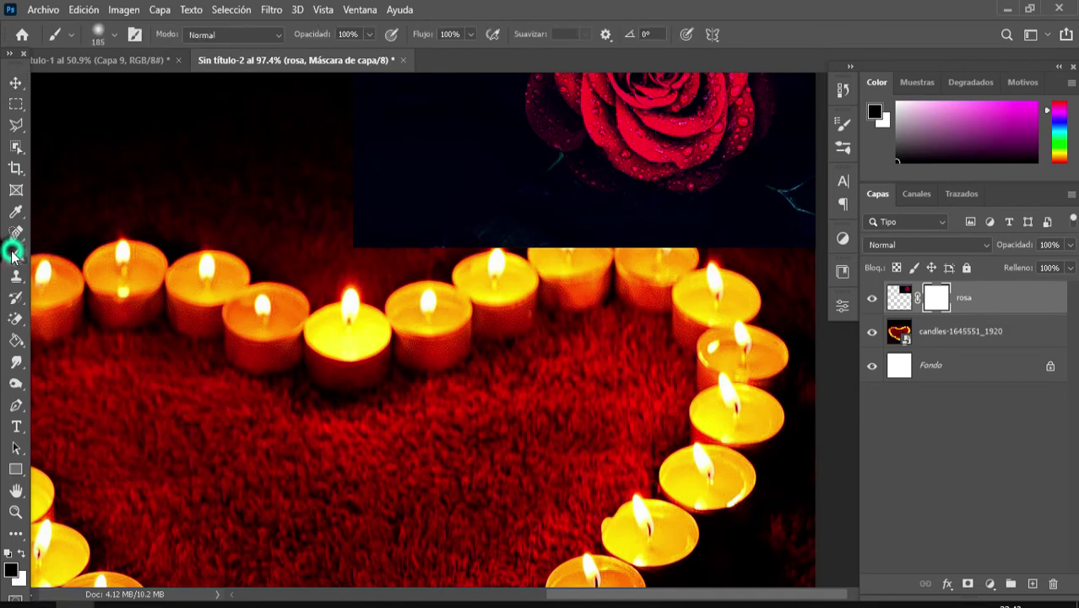
{"action": "right_click", "coordinate": [567, 363]}
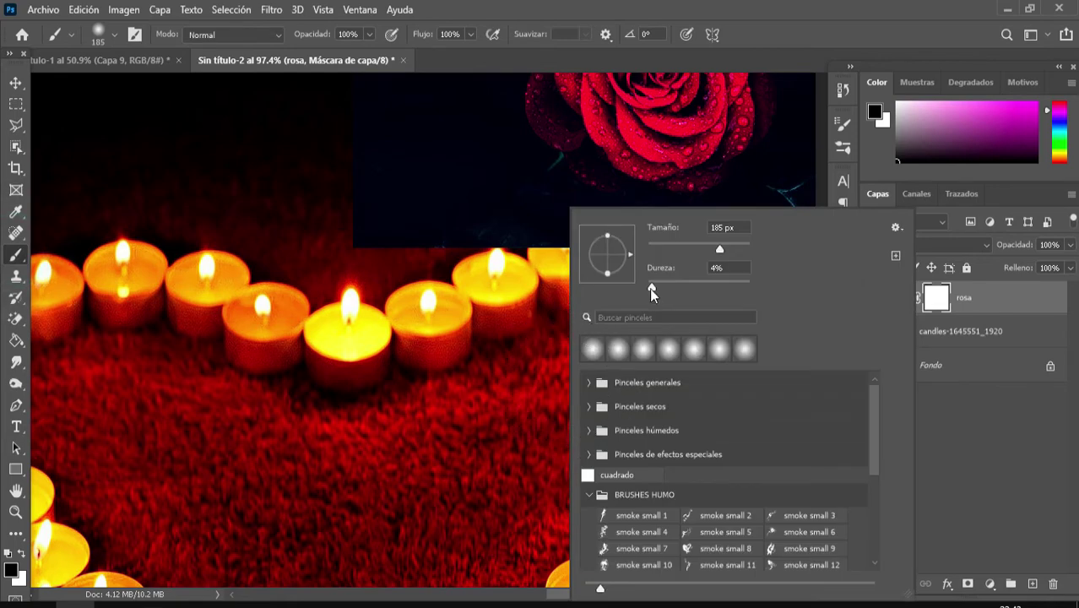
{"action": "left_click", "coordinate": [651, 289]}
{"action": "key", "text": "x"}
{"action": "left_click", "coordinate": [1024, 297]}
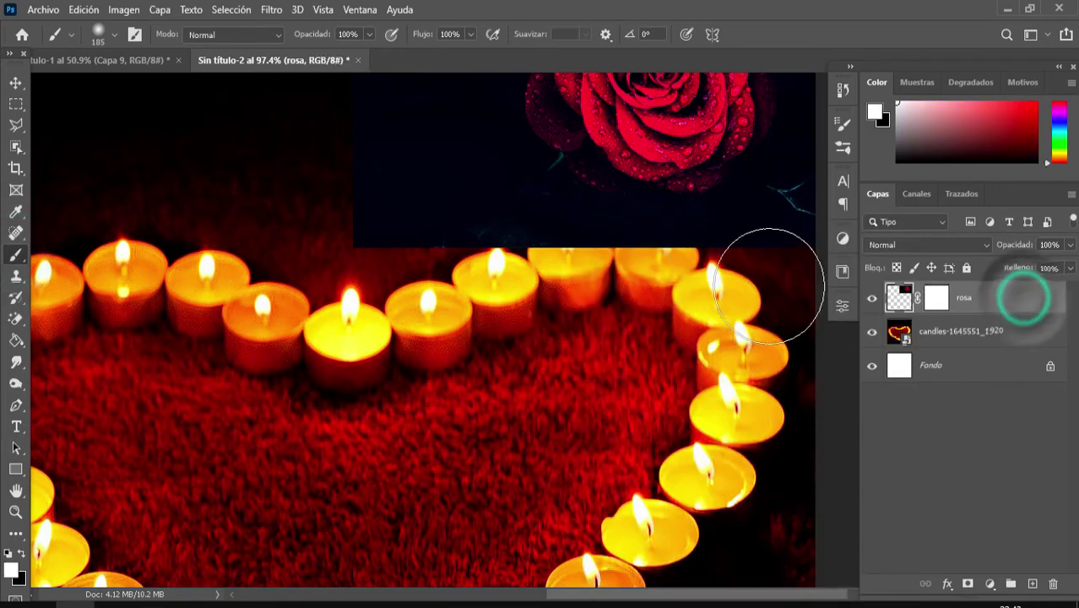
{"action": "mouse_move", "coordinate": [768, 286]}
{"action": "left_mouse_down"}
{"action": "mouse_move", "coordinate": [655, 325]}
{"action": "mouse_move", "coordinate": [756, 281]}
{"action": "left_mouse_up"}
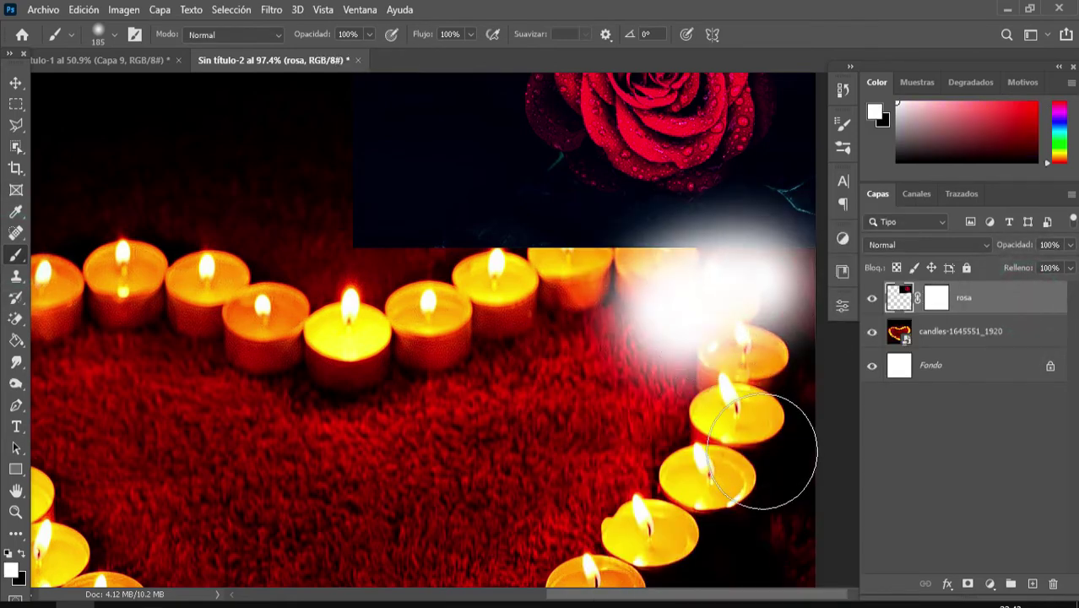
{"action": "key", "text": "ctrl+z"}
Paint the mask to hide the rose backdrop over the top-right candles, then duplicate as rosa copia.
{"action": "left_click", "coordinate": [936, 297]}
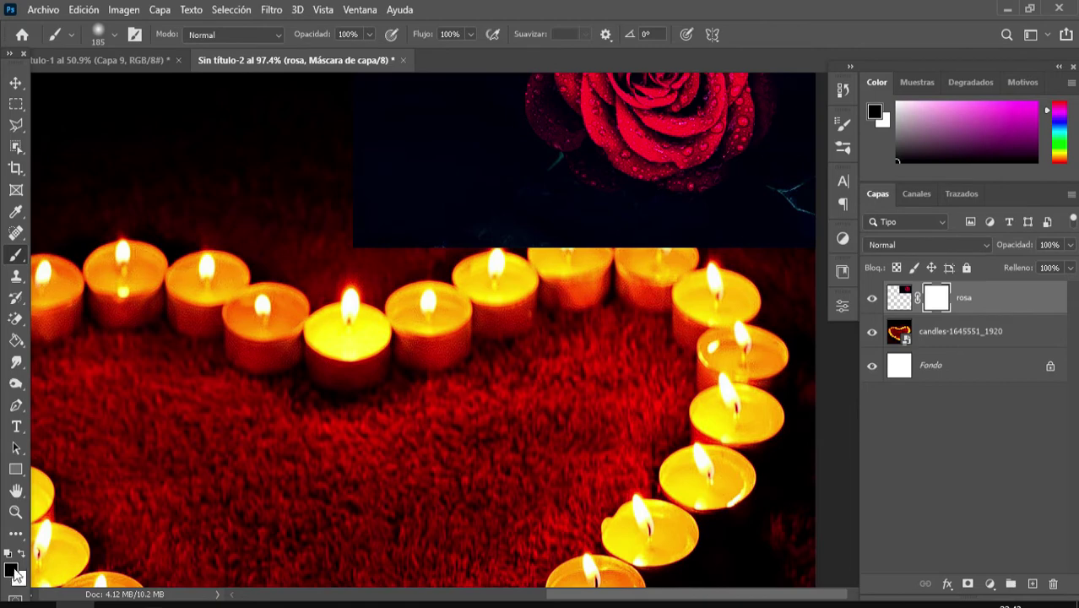
{"action": "mouse_move", "coordinate": [778, 256]}
{"action": "left_mouse_down"}
{"action": "mouse_move", "coordinate": [660, 297]}
{"action": "mouse_move", "coordinate": [429, 312]}
{"action": "mouse_move", "coordinate": [458, 260]}
{"action": "mouse_move", "coordinate": [357, 253]}
{"action": "mouse_move", "coordinate": [492, 282]}
{"action": "mouse_move", "coordinate": [570, 254]}
{"action": "mouse_move", "coordinate": [718, 314]}
{"action": "mouse_move", "coordinate": [728, 308]}
{"action": "left_mouse_up"}
{"action": "scroll", "coordinate": [787, 249], "scroll_direction": "up", "scroll_amount": 1}
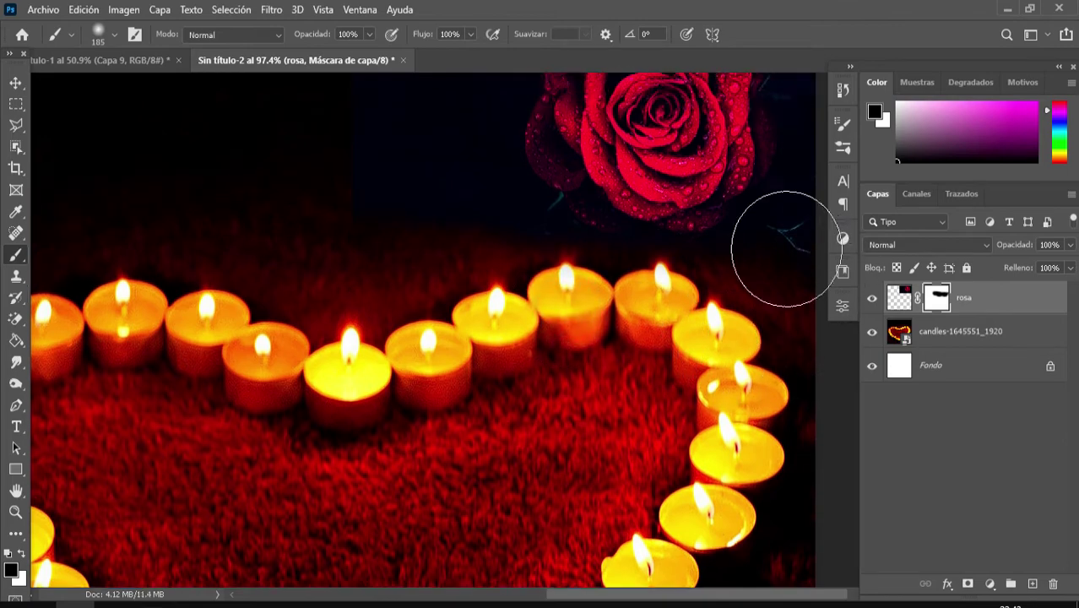
{"action": "left_click", "coordinate": [750, 314], "text": "alt"}
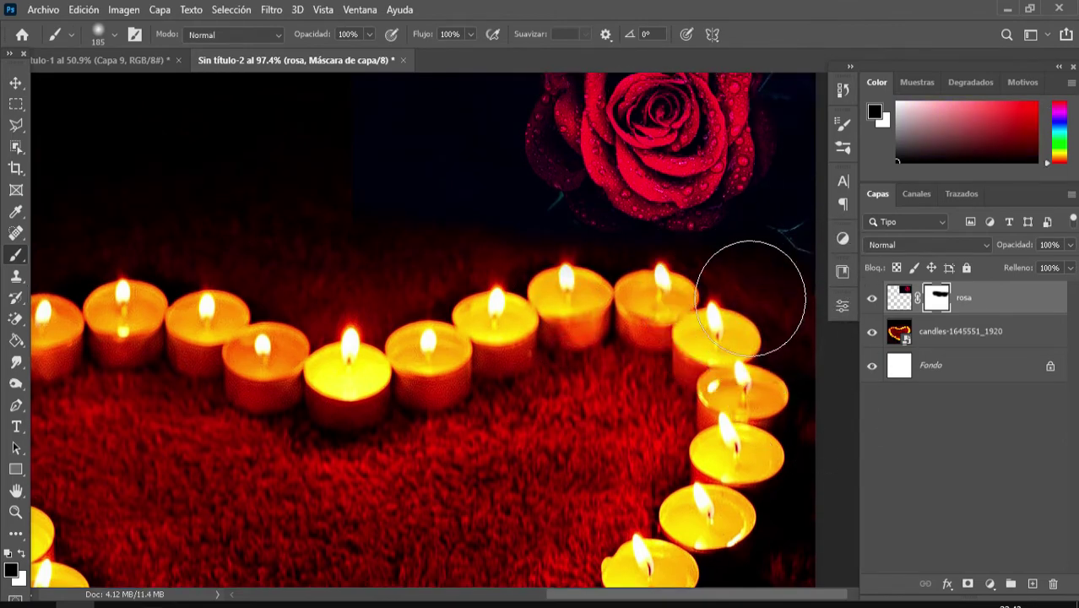
{"action": "key", "text": "ctrl+minus"}
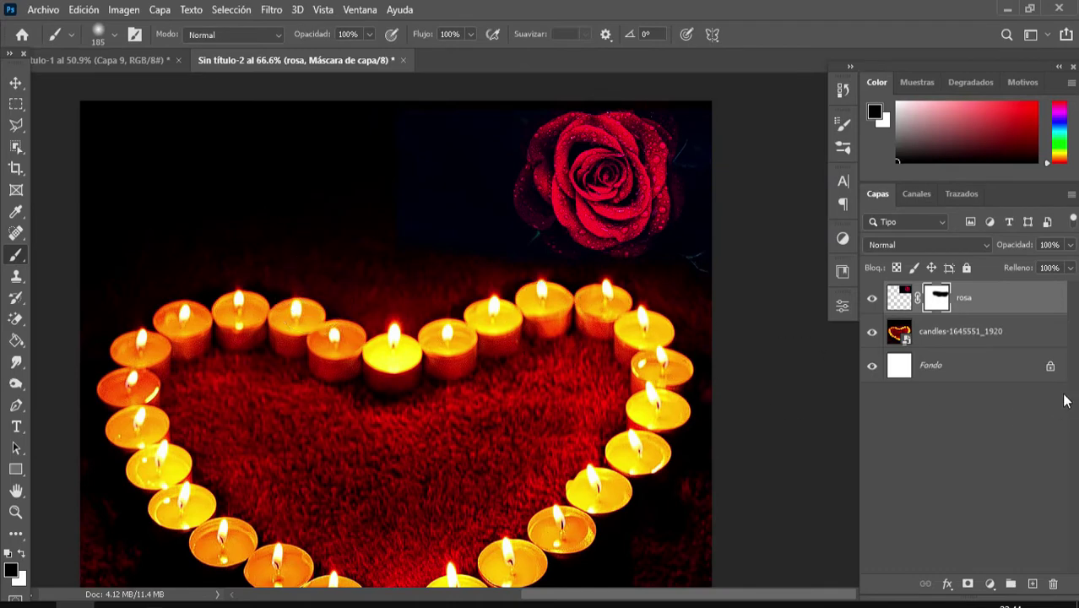
{"action": "key", "text": "ctrl+j"}
Move rosa copia to top centre, add rosa copia 2 at top-left, and space them evenly.
{"action": "key", "text": "x"}
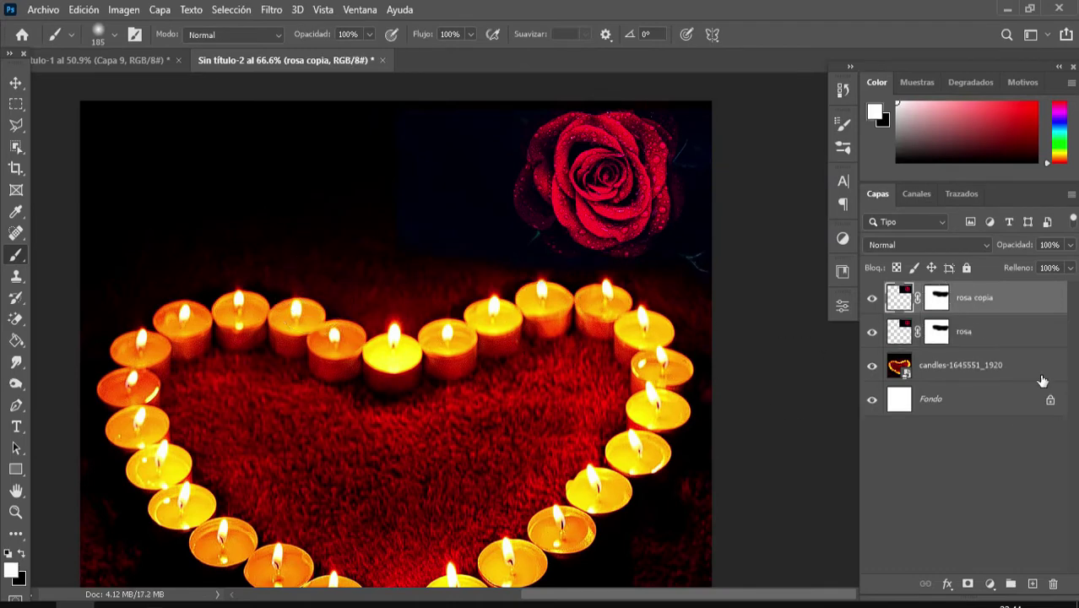
{"action": "key", "text": "v"}
{"action": "left_click_drag", "start_coordinate": [619, 203], "coordinate": [391, 202]}
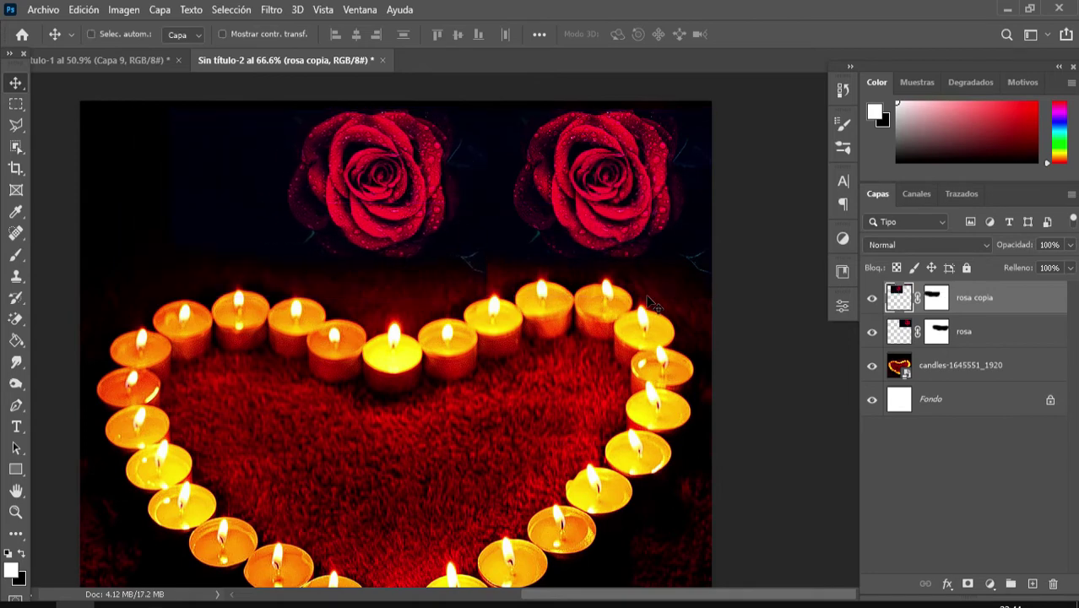
{"action": "key", "text": "ctrl+j"}
{"action": "left_click_drag", "start_coordinate": [381, 195], "coordinate": [180, 201]}
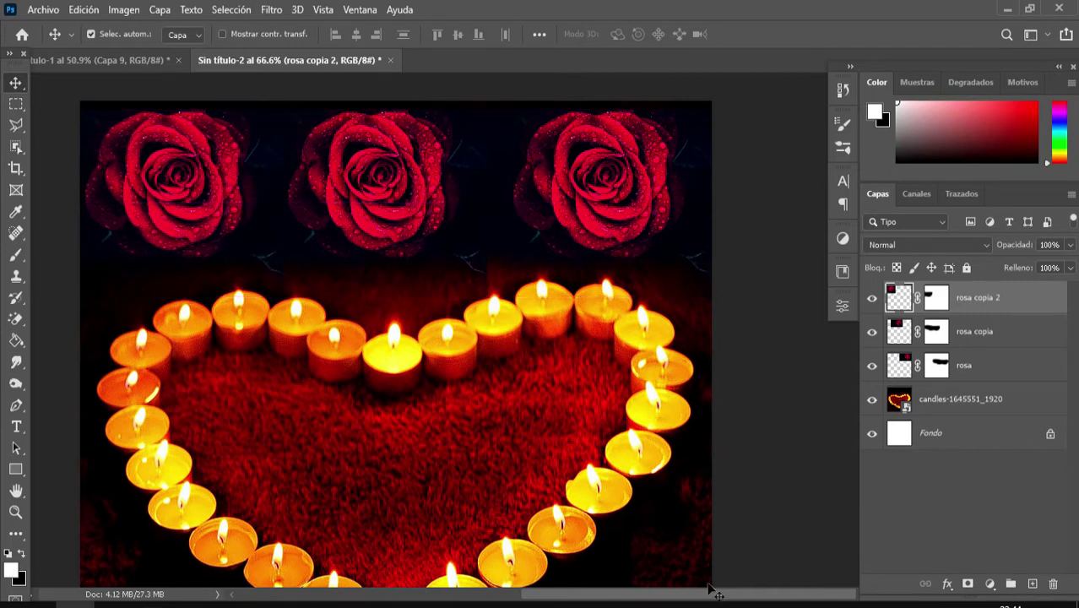
{"action": "scroll", "coordinate": [388, 253], "scroll_direction": "down", "scroll_amount": 1}
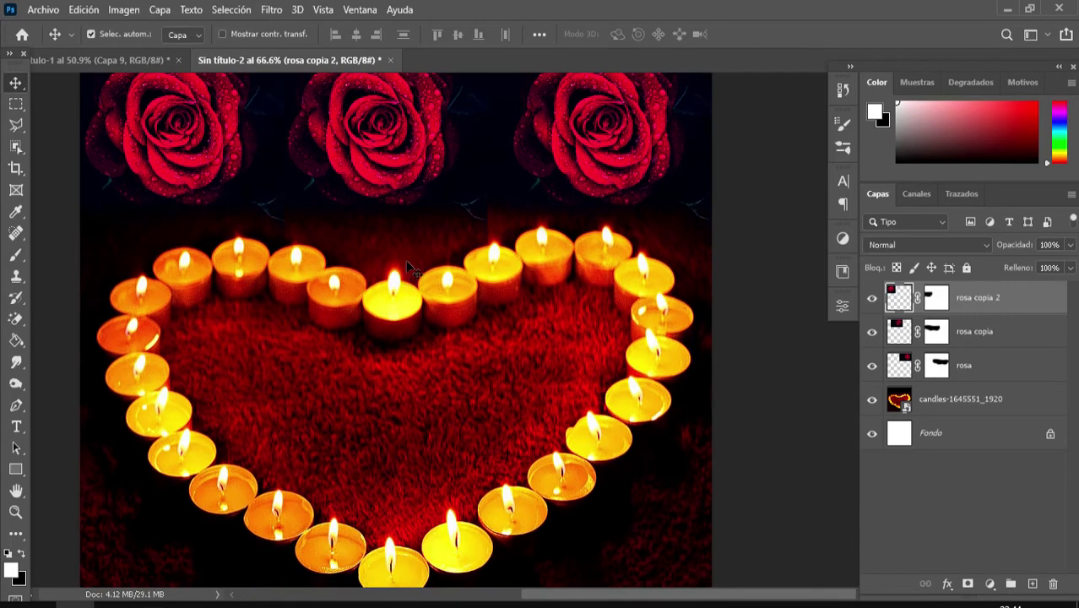
{"action": "scroll", "coordinate": [413, 296], "scroll_direction": "up", "scroll_amount": 1}
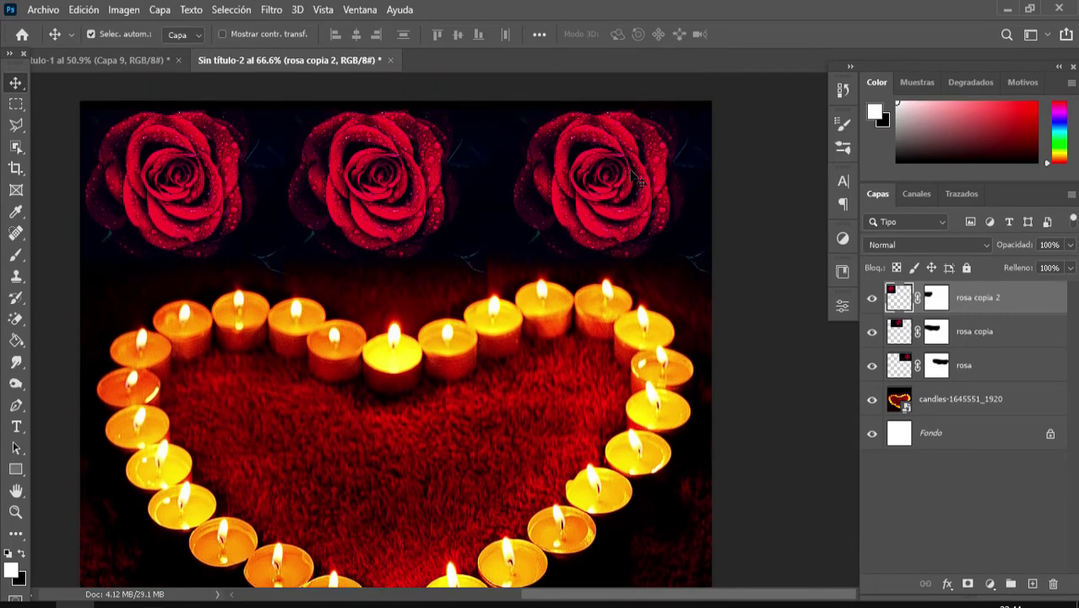
{"action": "left_click_drag", "start_coordinate": [635, 177], "coordinate": [652, 176]}
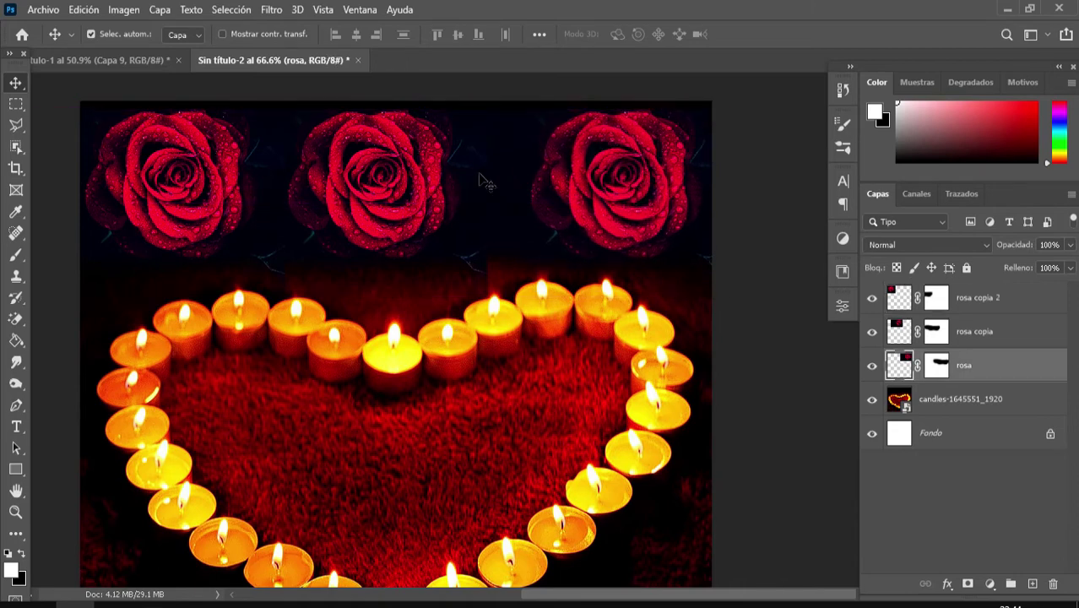
{"action": "left_click_drag", "start_coordinate": [395, 187], "coordinate": [415, 179]}
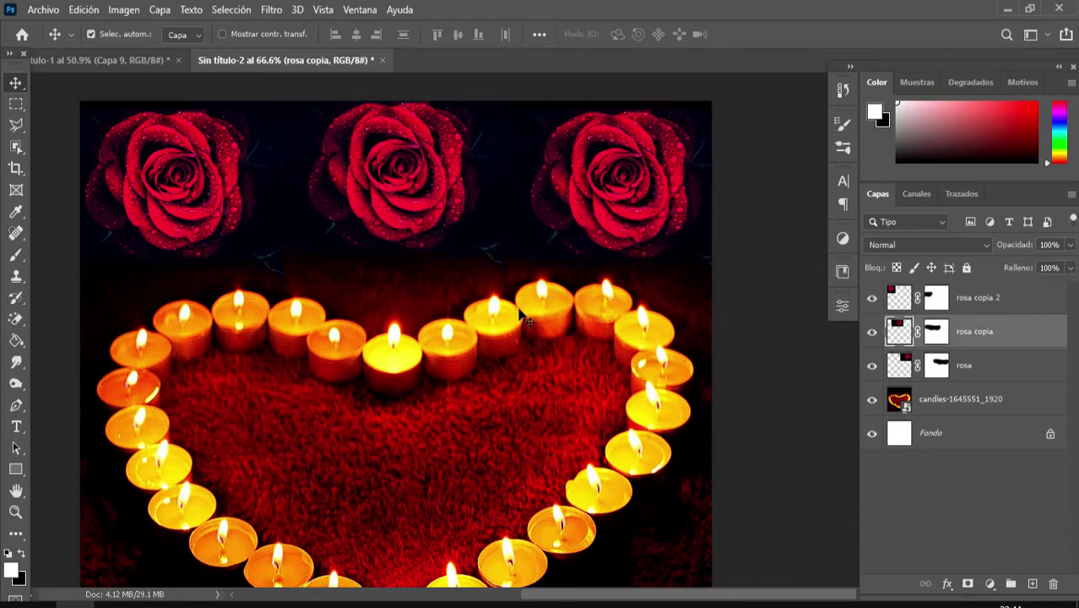
Paint black on the rosa copia and rosa copia 2 masks to hide the dark backdrop over the candles.
{"action": "key", "text": "e"}
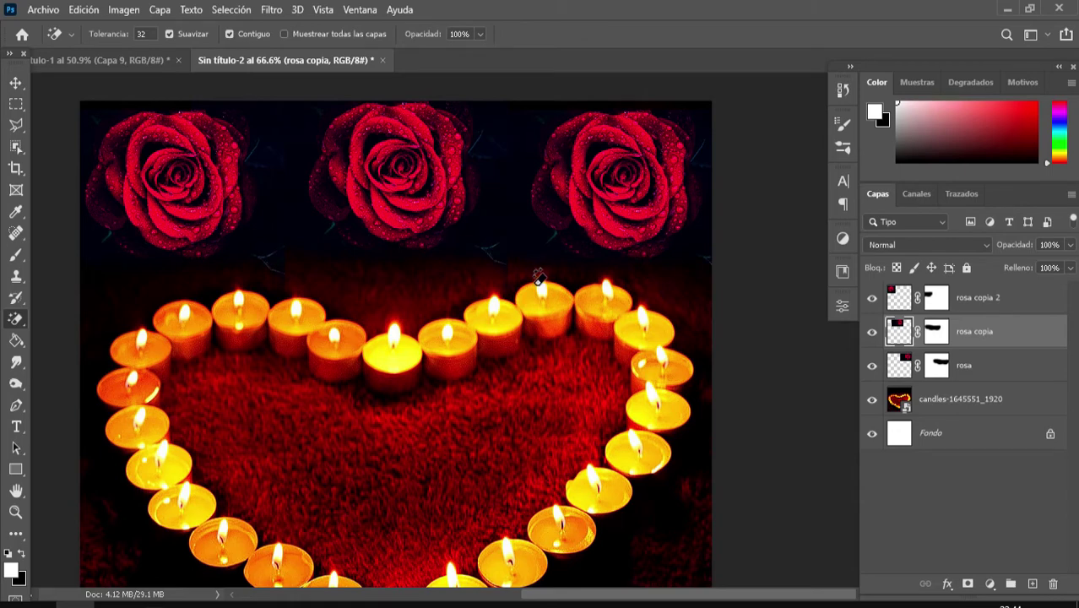
{"action": "key", "text": "v"}
{"action": "key", "text": "b"}
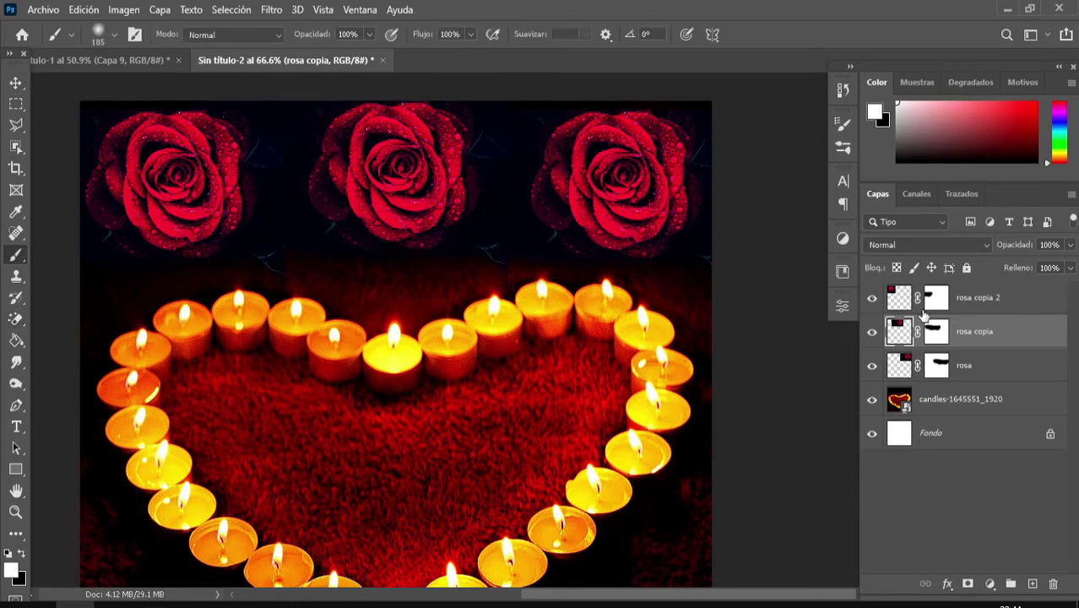
{"action": "left_click", "coordinate": [973, 296]}
{"action": "left_click", "coordinate": [963, 327]}
{"action": "left_click", "coordinate": [537, 288]}
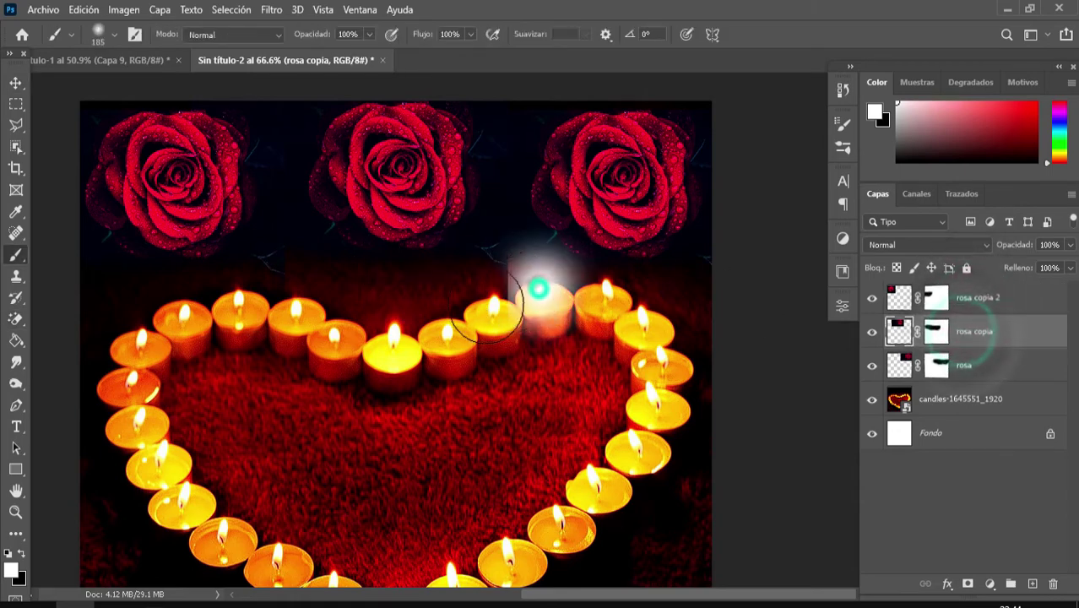
{"action": "key", "text": "ctrl+z"}
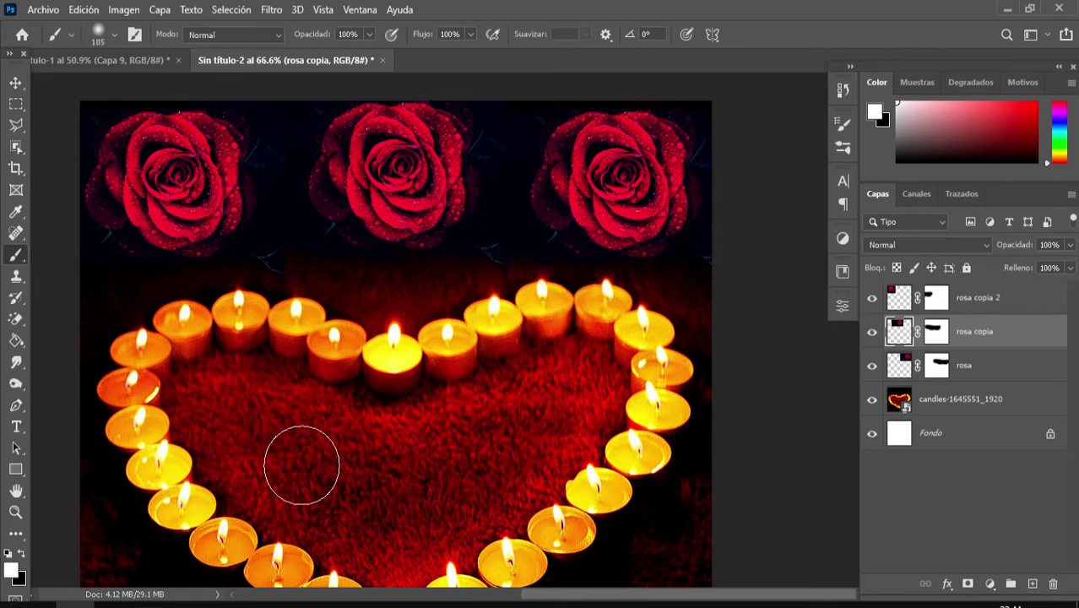
{"action": "left_click", "coordinate": [947, 340]}
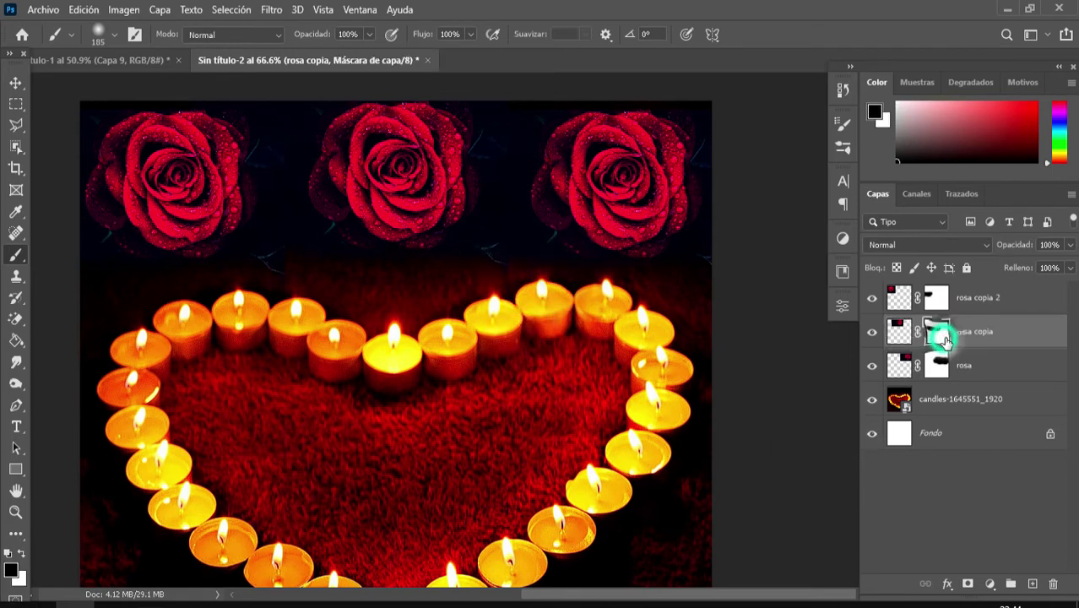
{"action": "key", "text": "x"}
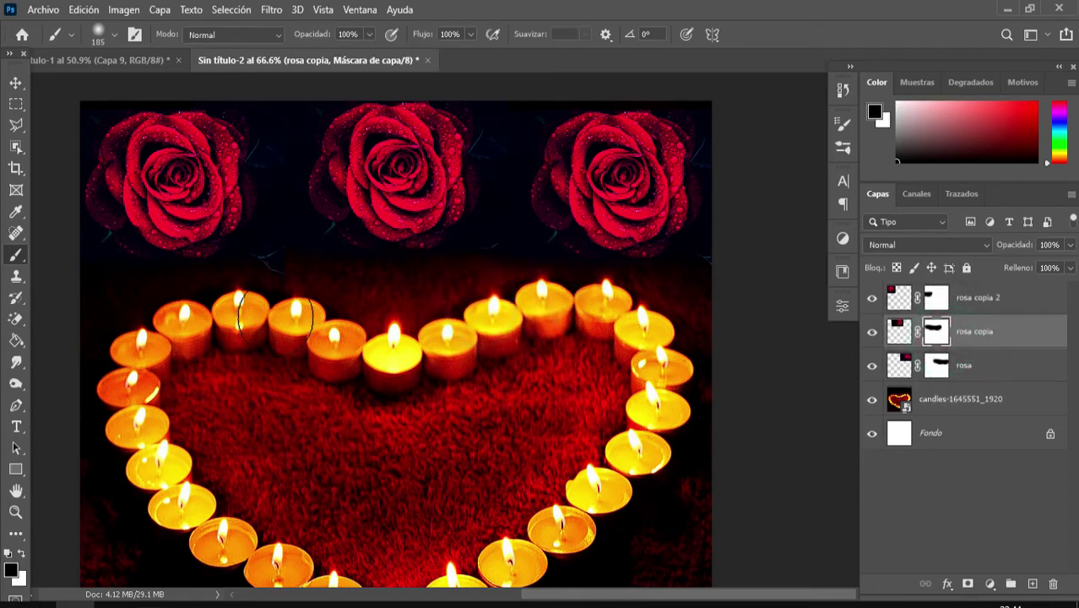
{"action": "left_click", "coordinate": [249, 308]}
{"action": "left_click", "coordinate": [935, 304]}
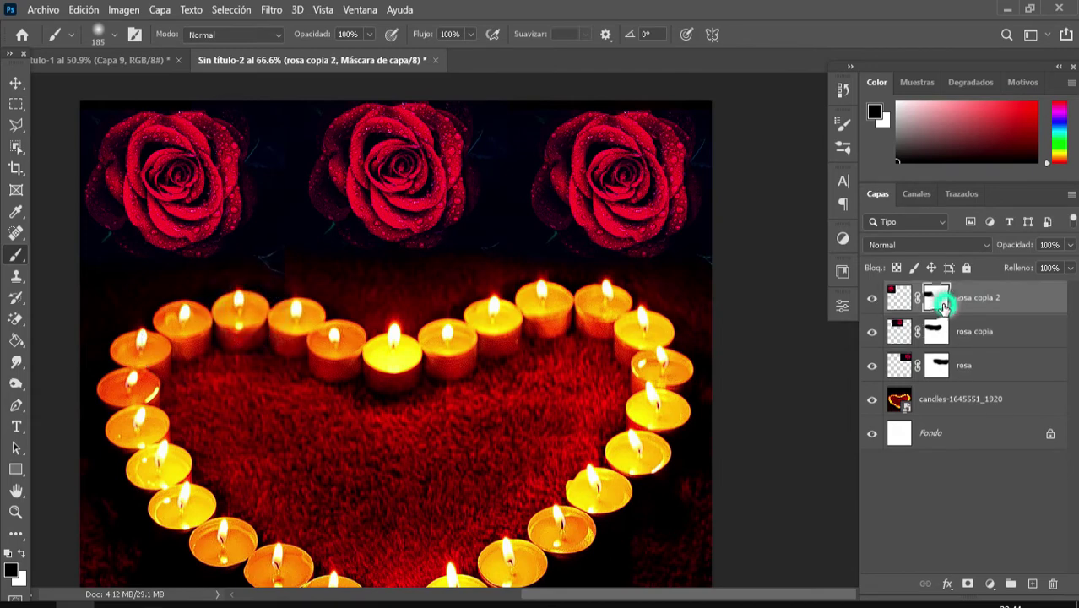
{"action": "left_click", "coordinate": [174, 345]}
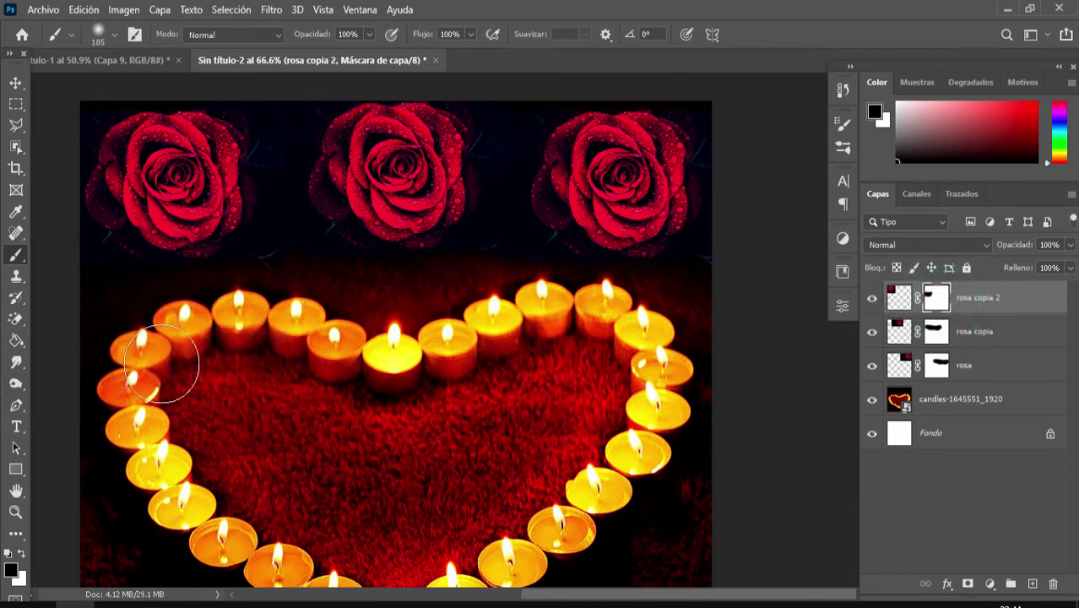
Nudge the left rose into line with the other two roses and check the composition.
{"action": "key", "text": "v"}
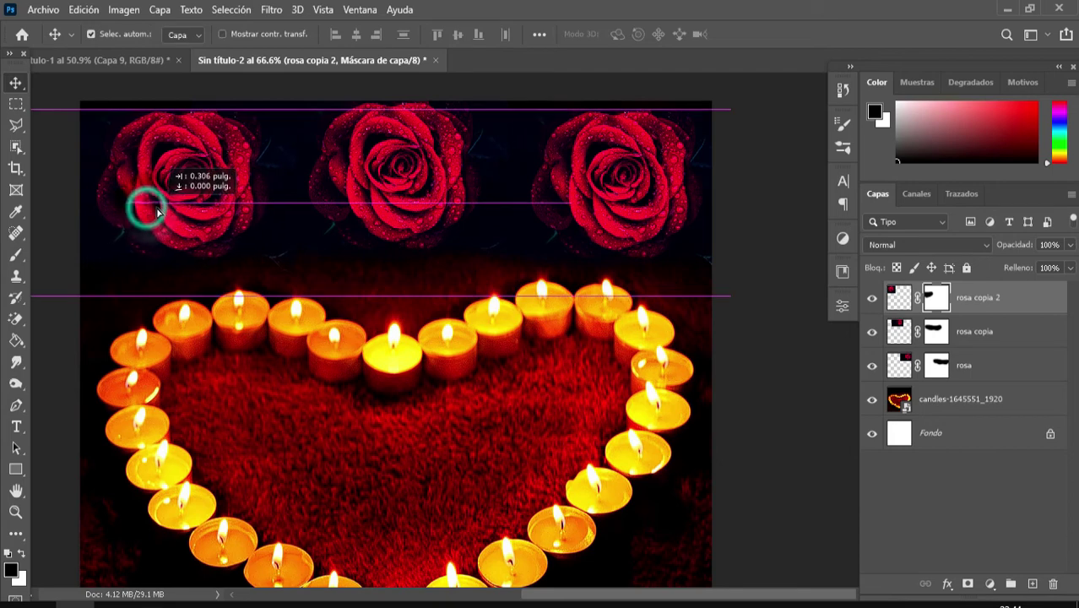
{"action": "left_click_drag", "start_coordinate": [151, 213], "coordinate": [161, 217]}
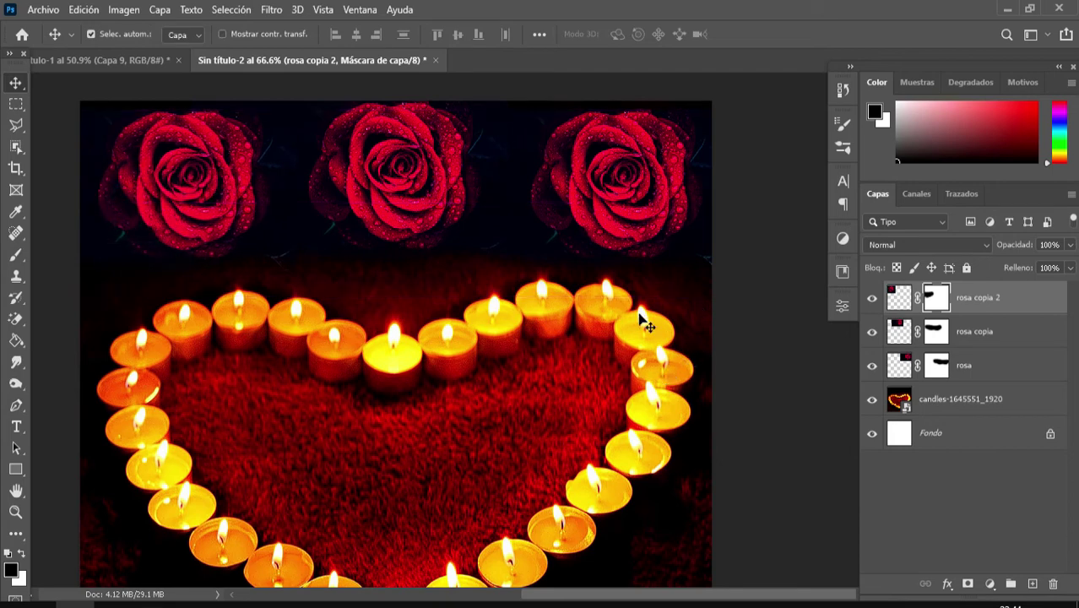
{"action": "scroll", "coordinate": [640, 318], "scroll_direction": "down", "scroll_amount": 1}
{"action": "scroll", "coordinate": [635, 310], "scroll_direction": "down", "scroll_amount": 3}
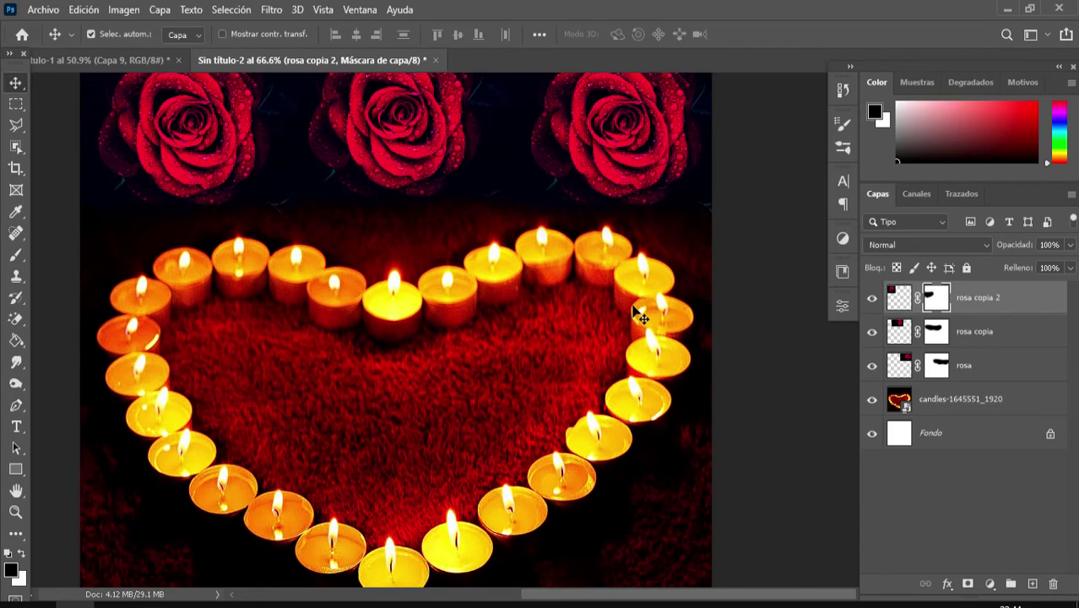
{"action": "scroll", "coordinate": [633, 314], "scroll_direction": "down", "scroll_amount": 3}
{"action": "scroll", "coordinate": [506, 306], "scroll_direction": "up", "scroll_amount": 5}
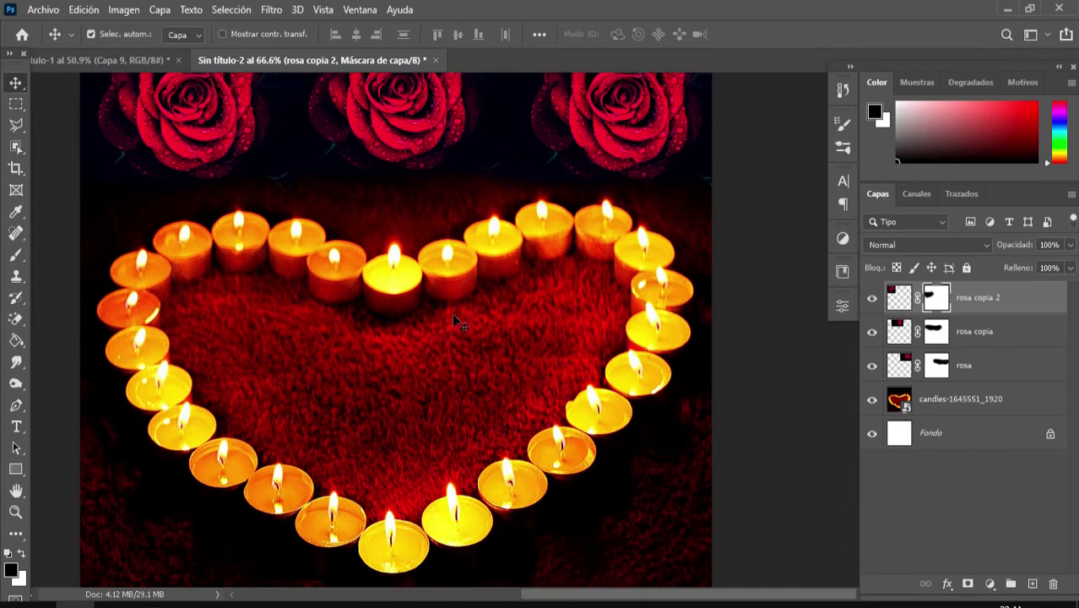
{"action": "scroll", "coordinate": [441, 313], "scroll_direction": "down", "scroll_amount": 9}
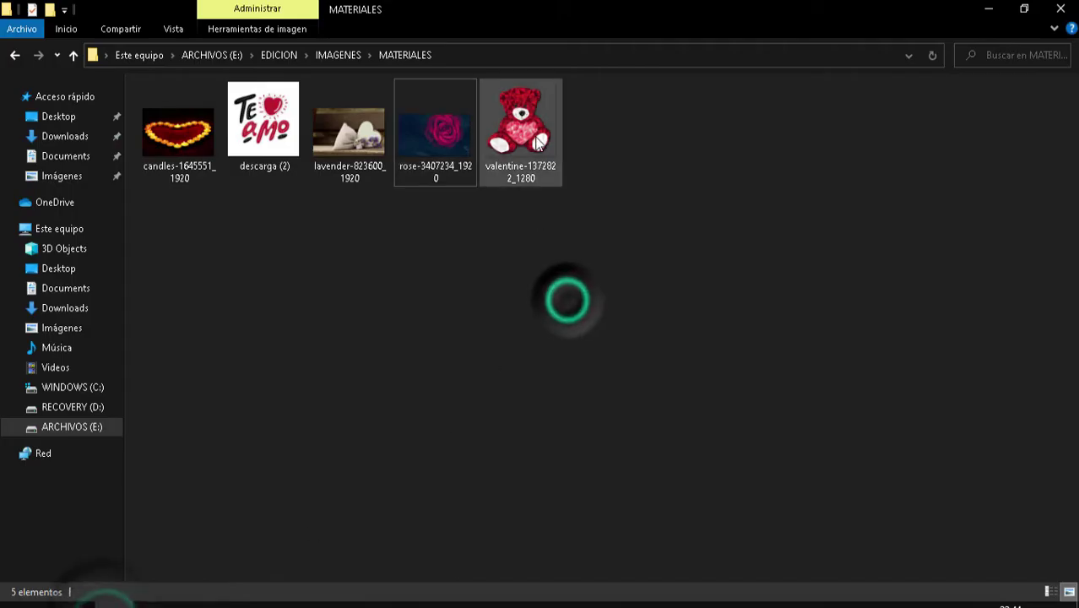
Place the teddy bear image at about 32% size in the lower-right corner.
{"action": "mouse_move", "coordinate": [521, 127]}
{"action": "left_mouse_down"}
{"action": "mouse_move", "coordinate": [77, 604]}
{"action": "mouse_move", "coordinate": [591, 460]}
{"action": "left_mouse_up"}
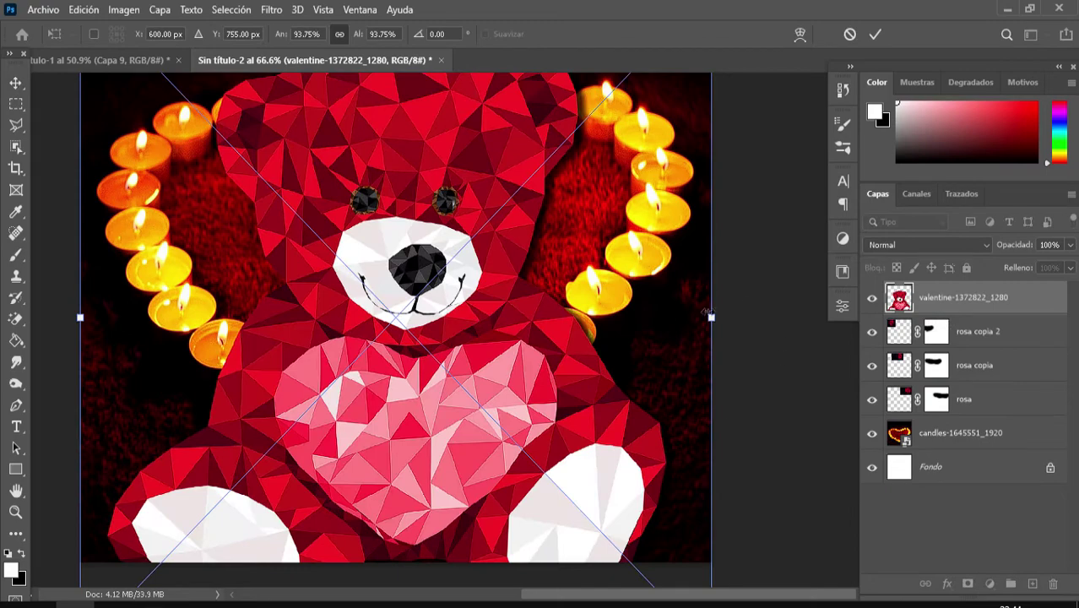
{"action": "mouse_move", "coordinate": [715, 318]}
{"action": "left_mouse_down"}
{"action": "mouse_move", "coordinate": [502, 324]}
{"action": "mouse_move", "coordinate": [285, 353]}
{"action": "mouse_move", "coordinate": [602, 432]}
{"action": "left_mouse_up"}
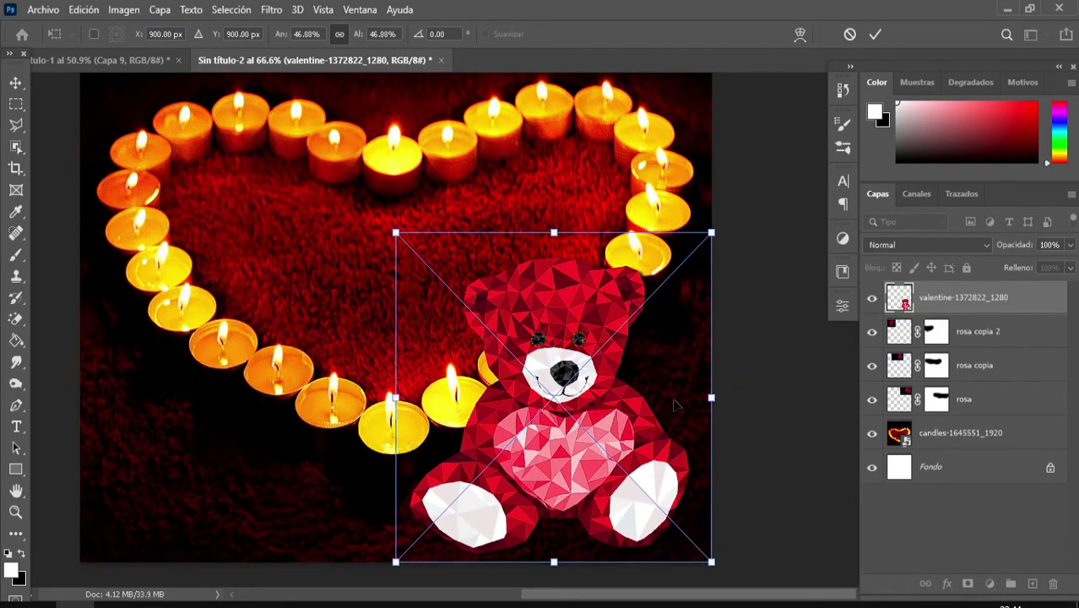
{"action": "left_click_drag", "start_coordinate": [714, 405], "coordinate": [569, 397]}
{"action": "mouse_move", "coordinate": [470, 325]}
{"action": "left_mouse_down"}
{"action": "mouse_move", "coordinate": [608, 392]}
{"action": "mouse_move", "coordinate": [613, 324]}
{"action": "left_mouse_up"}
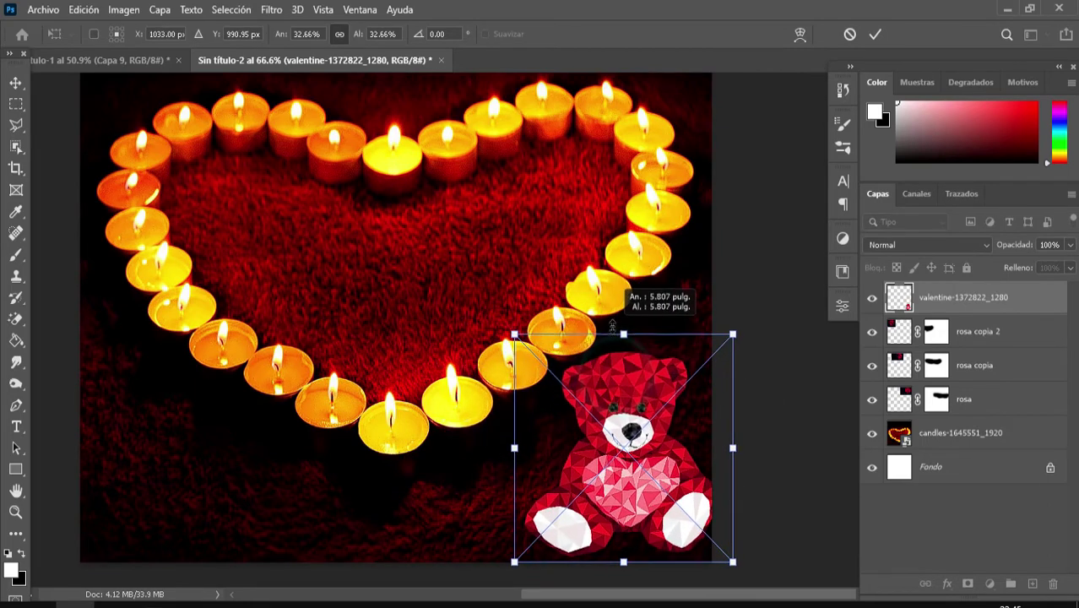
{"action": "left_click_drag", "start_coordinate": [623, 328], "coordinate": [622, 342]}
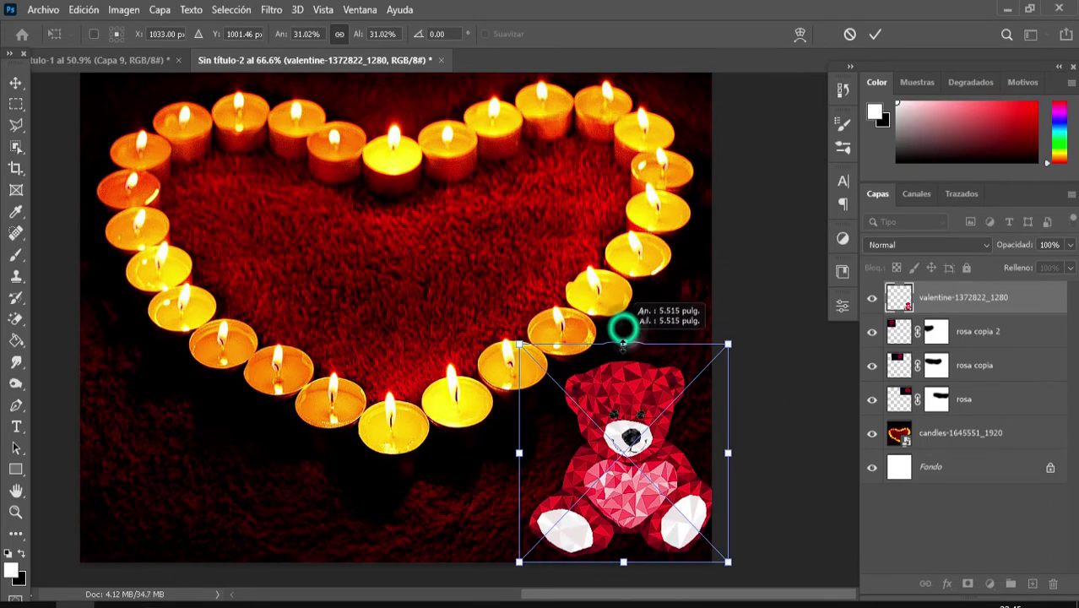
{"action": "left_click_drag", "start_coordinate": [668, 406], "coordinate": [656, 407]}
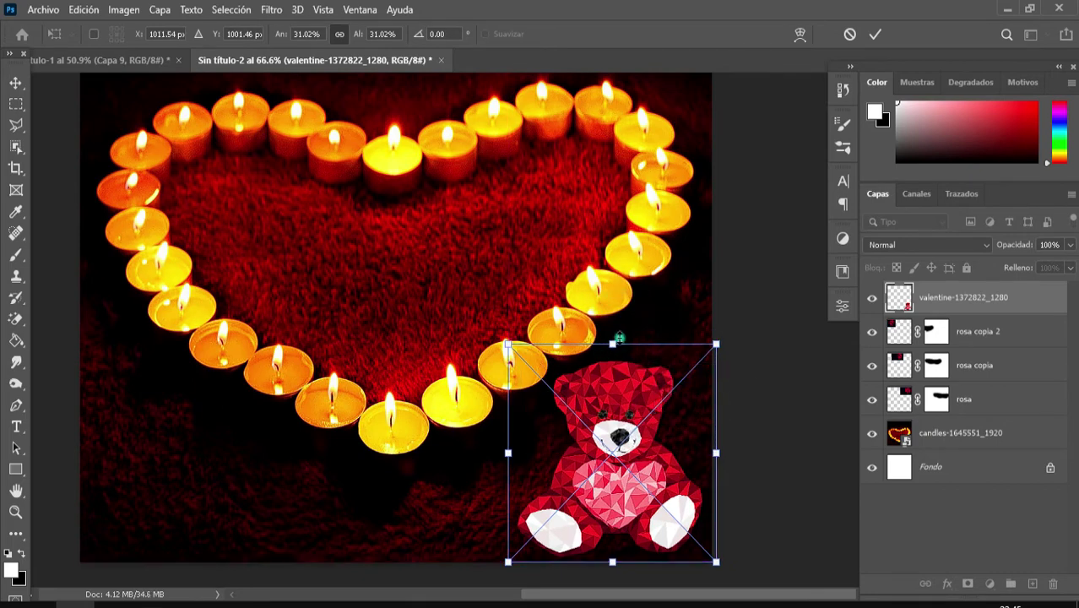
{"action": "left_click_drag", "start_coordinate": [618, 338], "coordinate": [619, 330]}
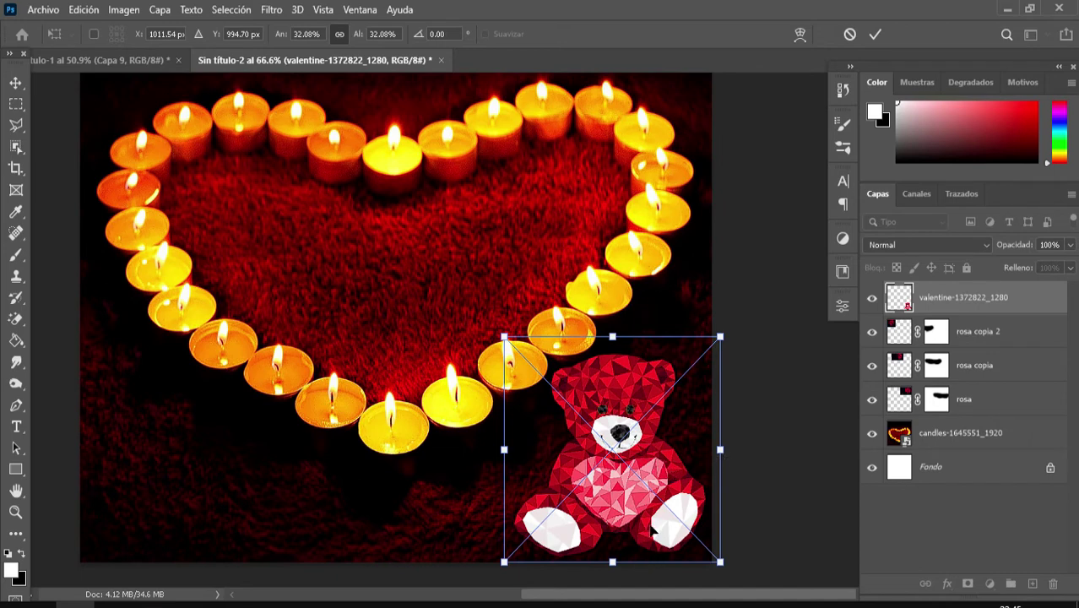
{"action": "key", "text": "Return"}
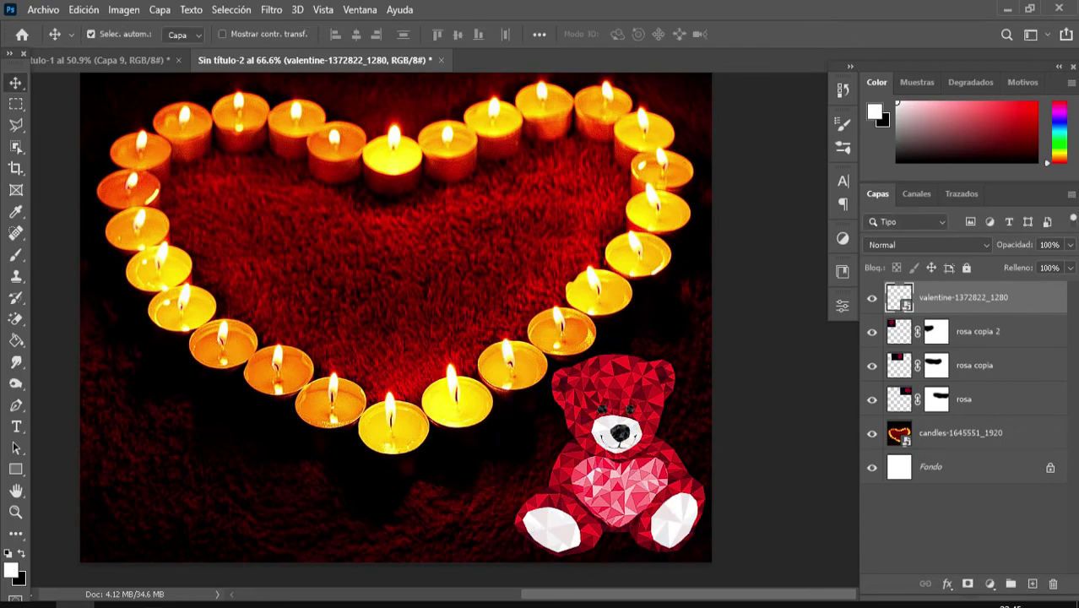
Preview the lavender-823600_1920 photo, then drag it into the collage.
{"action": "left_click_drag", "start_coordinate": [626, 601], "coordinate": [574, 598]}
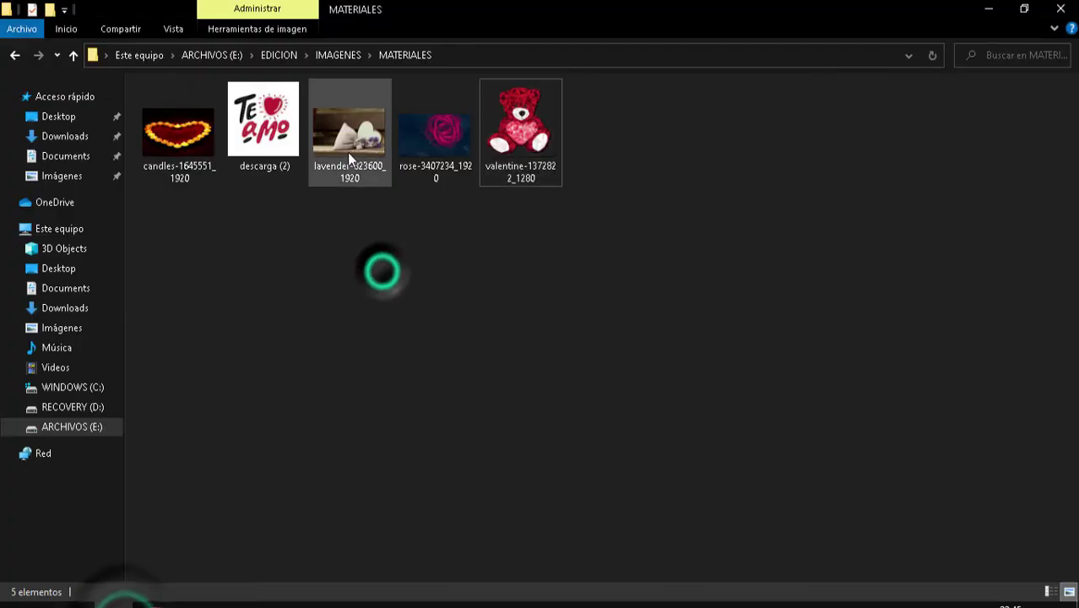
{"action": "double_click", "coordinate": [360, 143]}
{"action": "left_click", "coordinate": [1060, 8]}
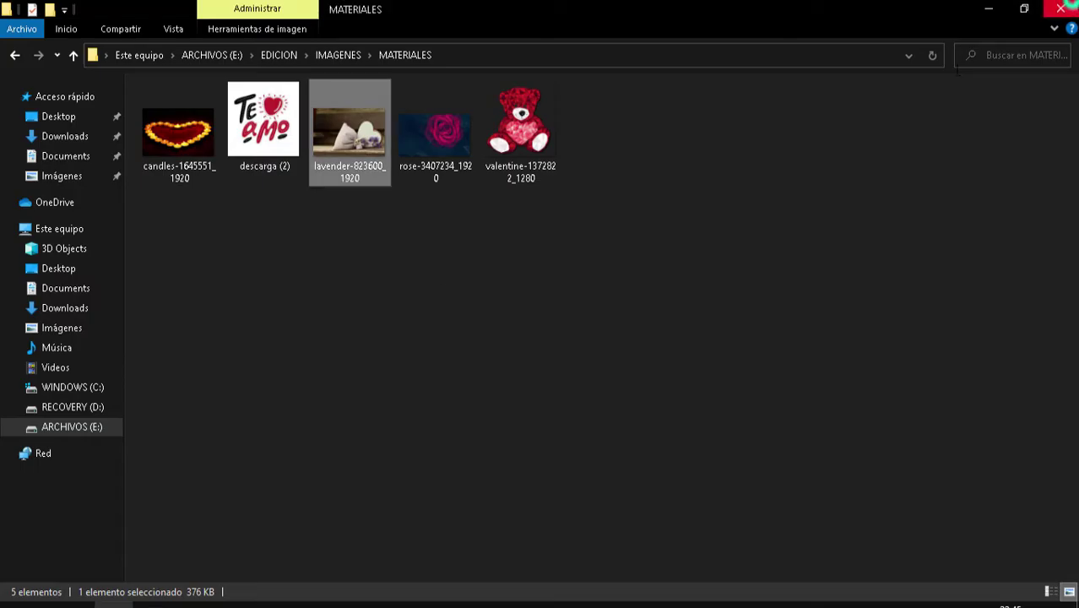
{"action": "mouse_move", "coordinate": [343, 155]}
{"action": "left_mouse_down"}
{"action": "mouse_move", "coordinate": [223, 505]}
{"action": "mouse_move", "coordinate": [359, 504]}
{"action": "left_mouse_up"}
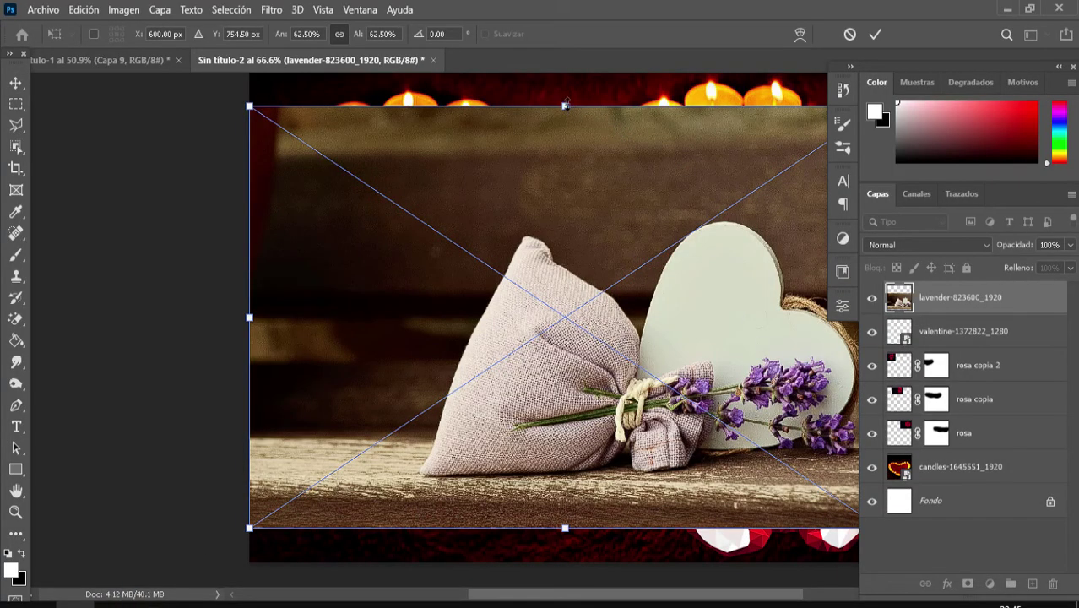
Scale the lavender photo to 28.44% and position it in the bottom-left corner.
{"action": "left_click_drag", "start_coordinate": [565, 105], "coordinate": [601, 283]}
{"action": "left_click_drag", "start_coordinate": [726, 422], "coordinate": [604, 460]}
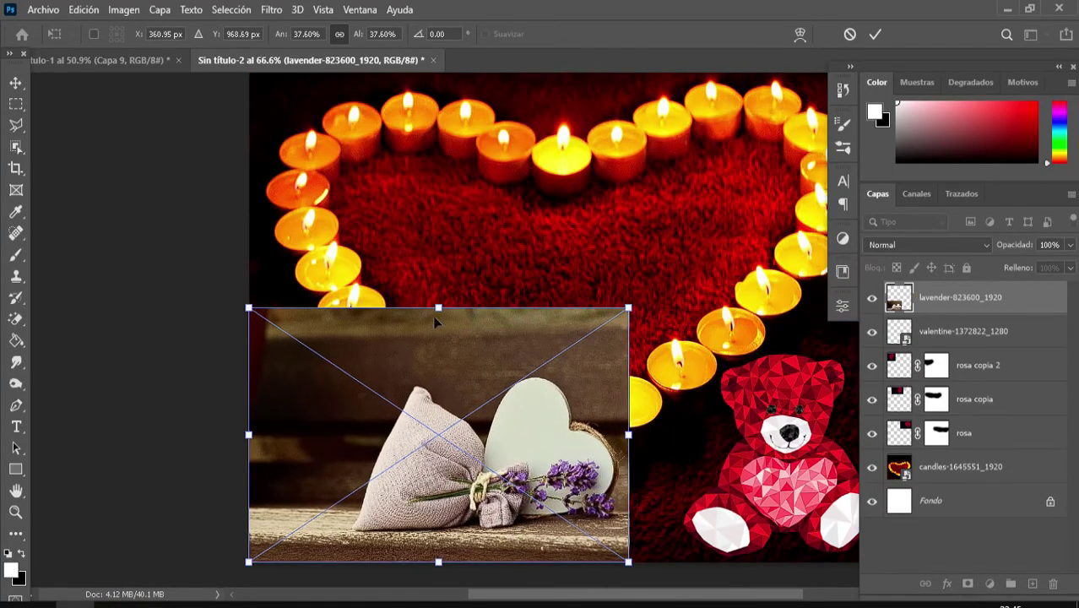
{"action": "left_click_drag", "start_coordinate": [438, 307], "coordinate": [438, 369]}
{"action": "left_click_drag", "start_coordinate": [514, 498], "coordinate": [467, 498]}
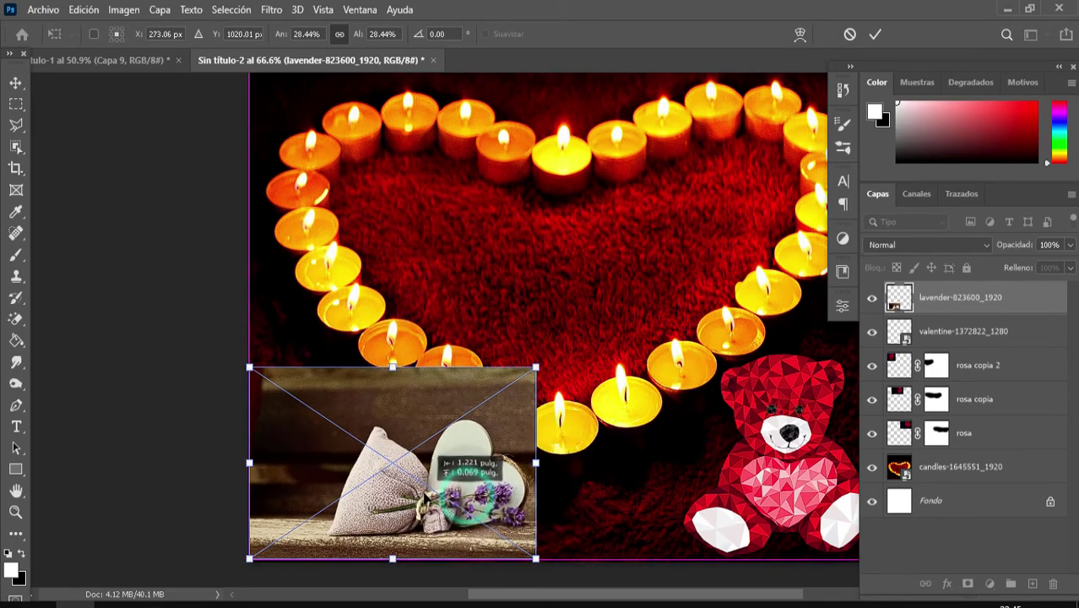
{"action": "key", "text": "Return"}
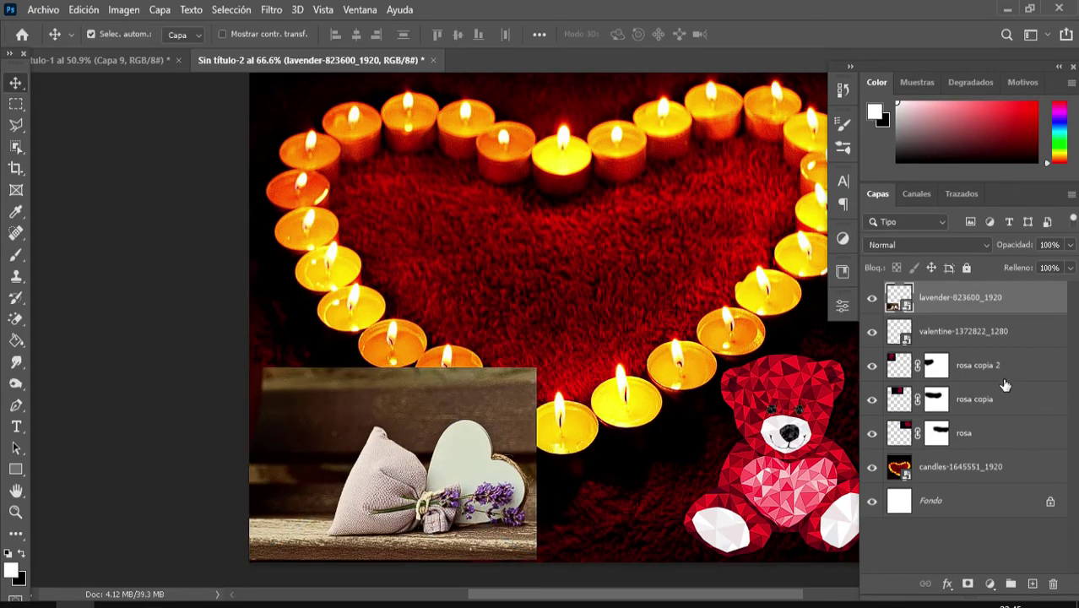
Set the lavender layer's blend mode to Luz fuerte.
{"action": "left_click", "coordinate": [913, 247]}
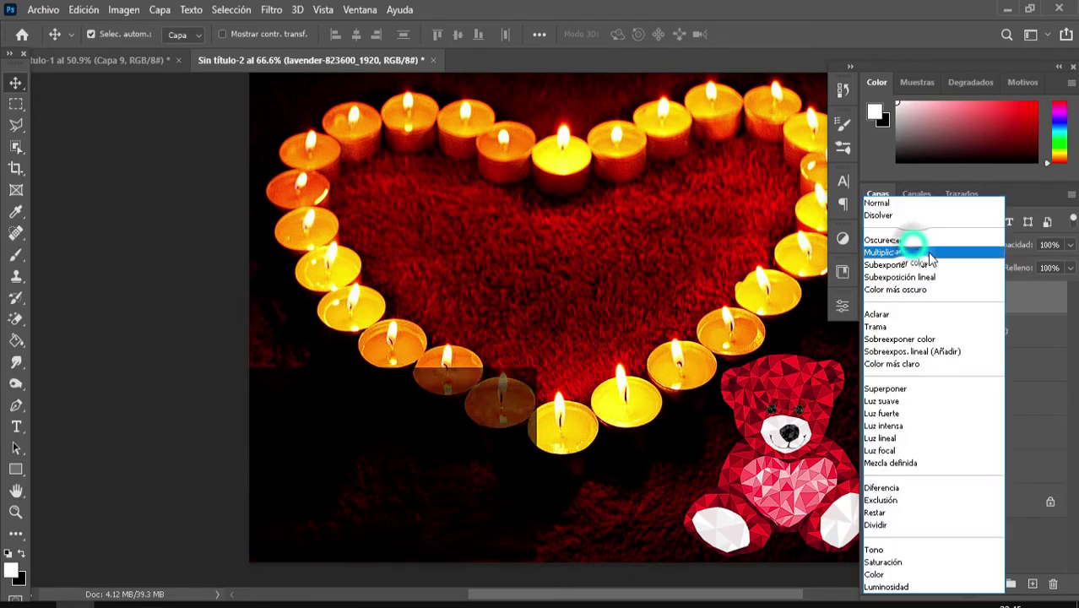
{"action": "left_click", "coordinate": [906, 413]}
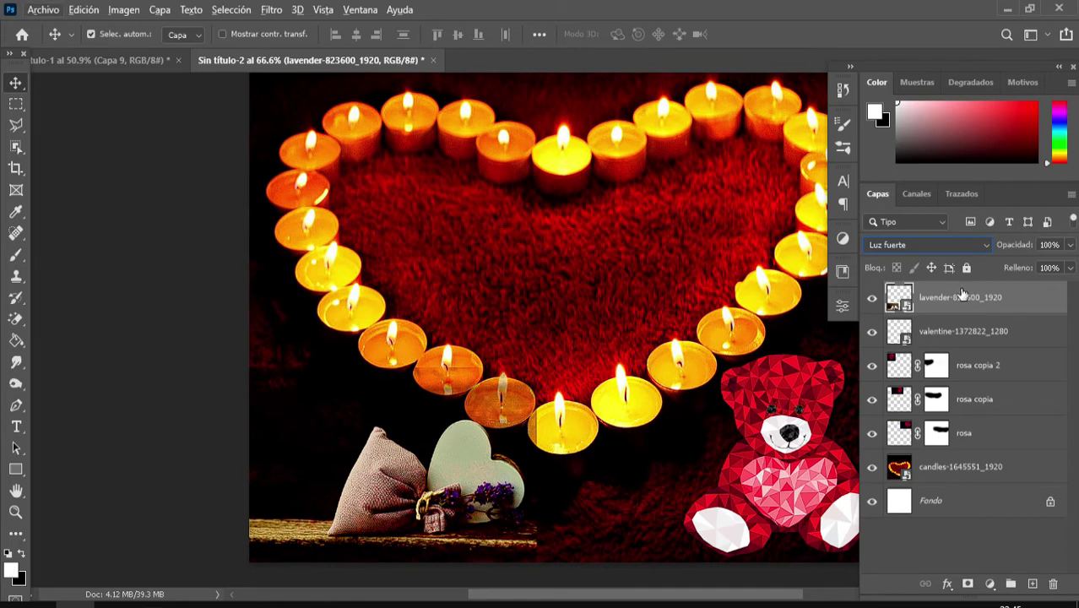
{"action": "left_click", "coordinate": [963, 290]}
Add a layer mask to the lavender photo with black as the brush colour.
{"action": "left_click", "coordinate": [567, 360]}
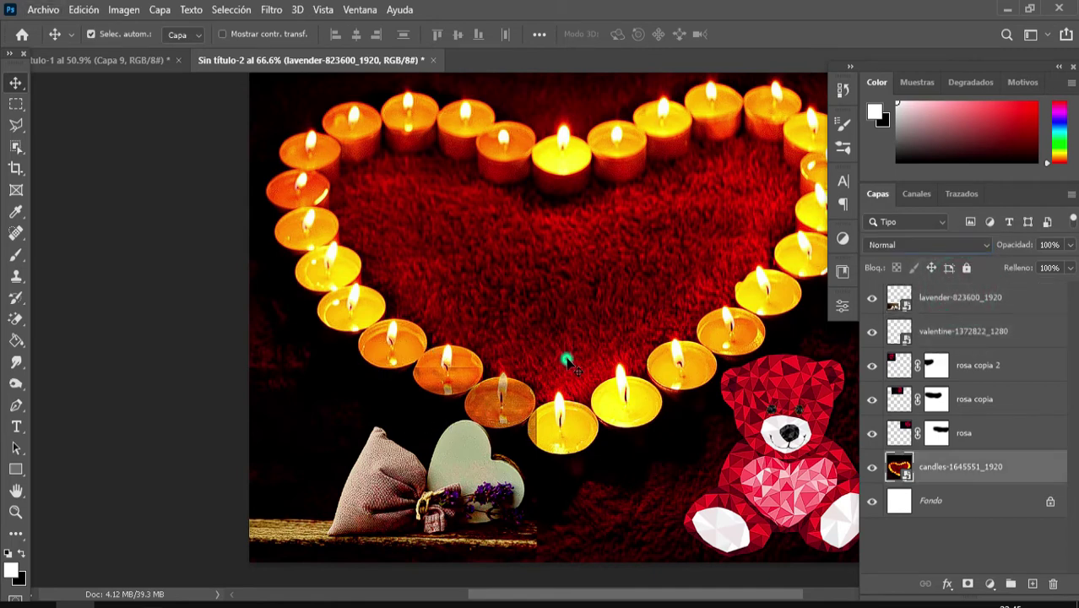
{"action": "scroll", "coordinate": [567, 360], "scroll_direction": "up", "scroll_amount": 2}
{"action": "scroll", "coordinate": [567, 358], "scroll_direction": "up", "scroll_amount": 1}
{"action": "scroll", "coordinate": [371, 414], "scroll_direction": "down", "scroll_amount": 1}
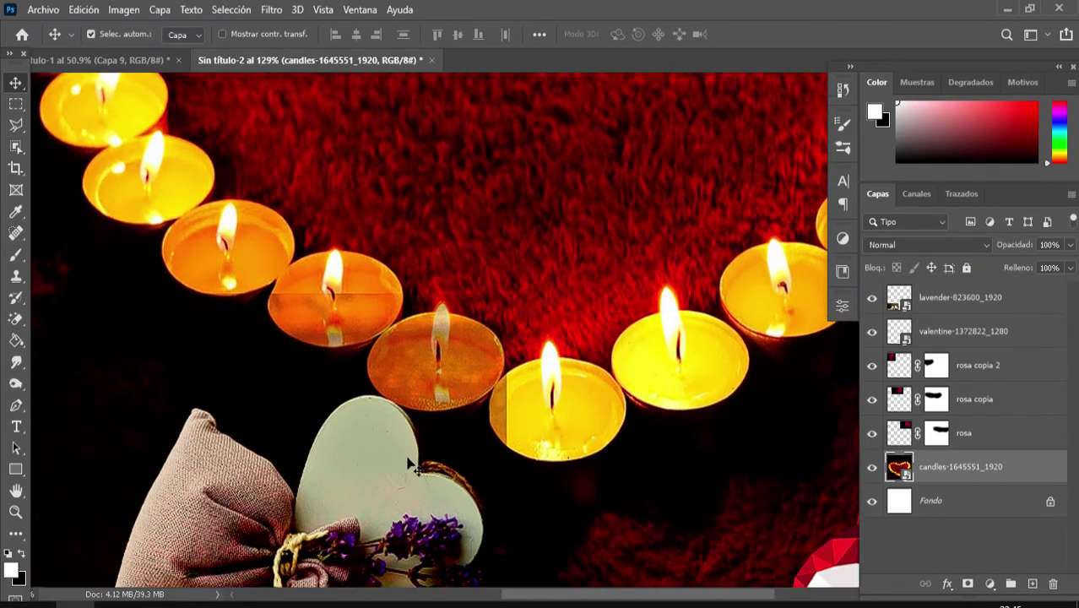
{"action": "scroll", "coordinate": [409, 463], "scroll_direction": "down", "scroll_amount": 2}
{"action": "left_click", "coordinate": [960, 336]}
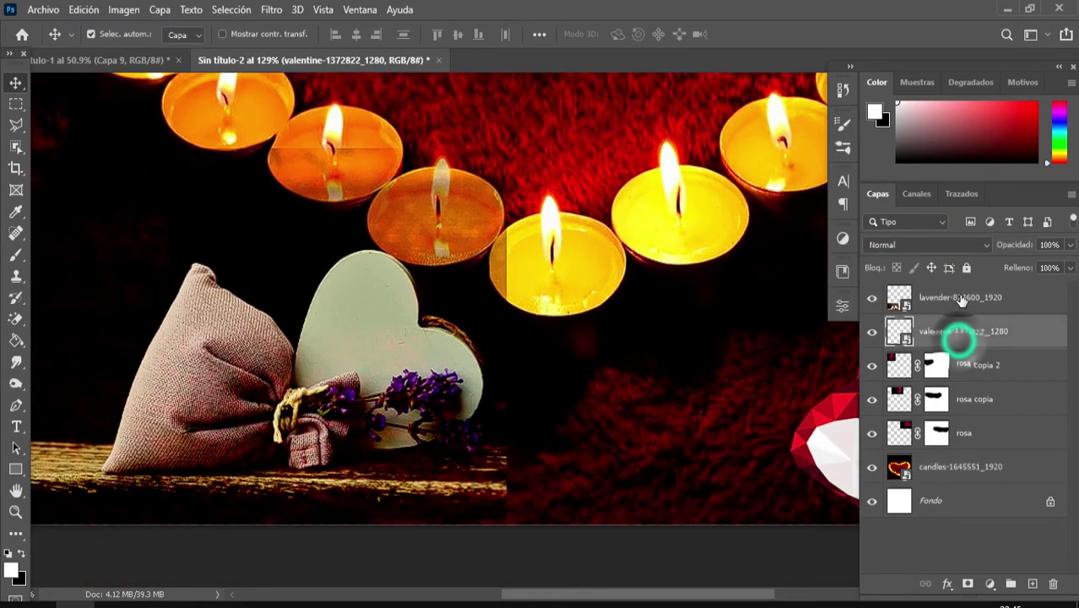
{"action": "left_click", "coordinate": [960, 296]}
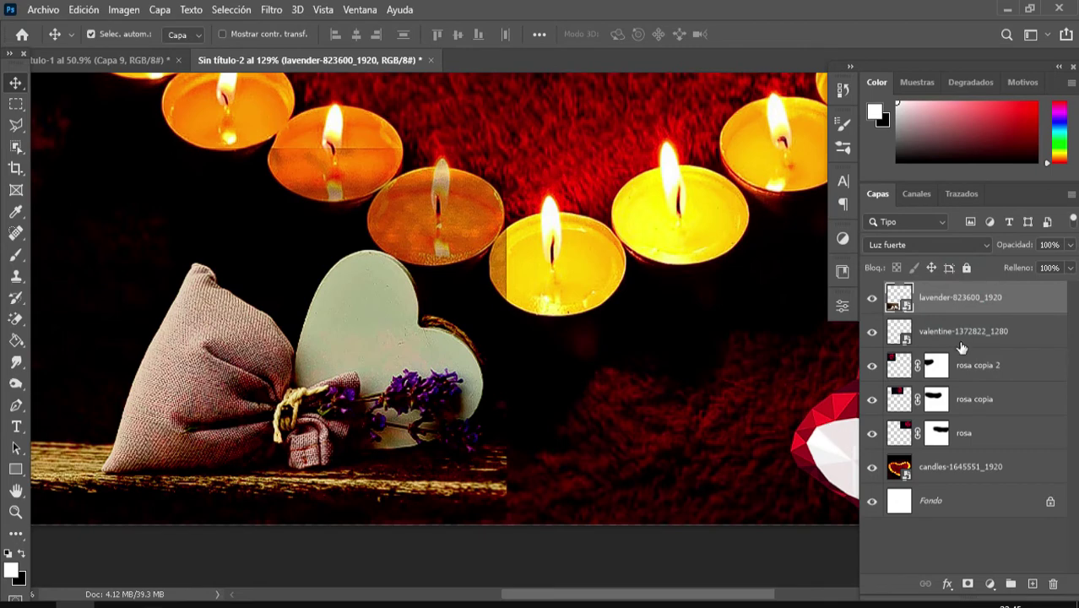
{"action": "left_click", "coordinate": [967, 584]}
{"action": "key", "text": "x"}
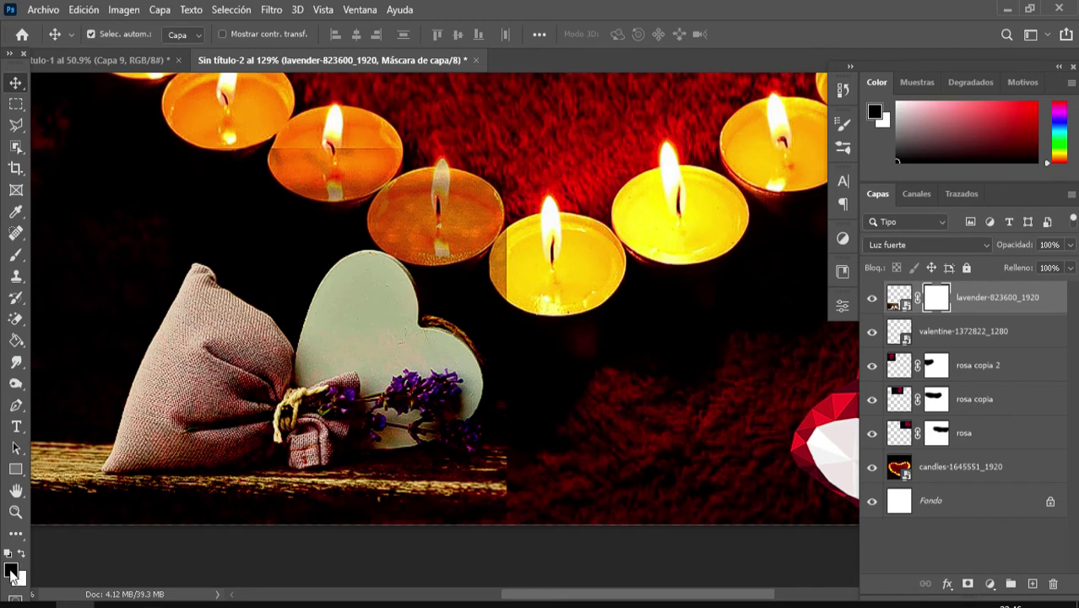
{"action": "key", "text": "b"}
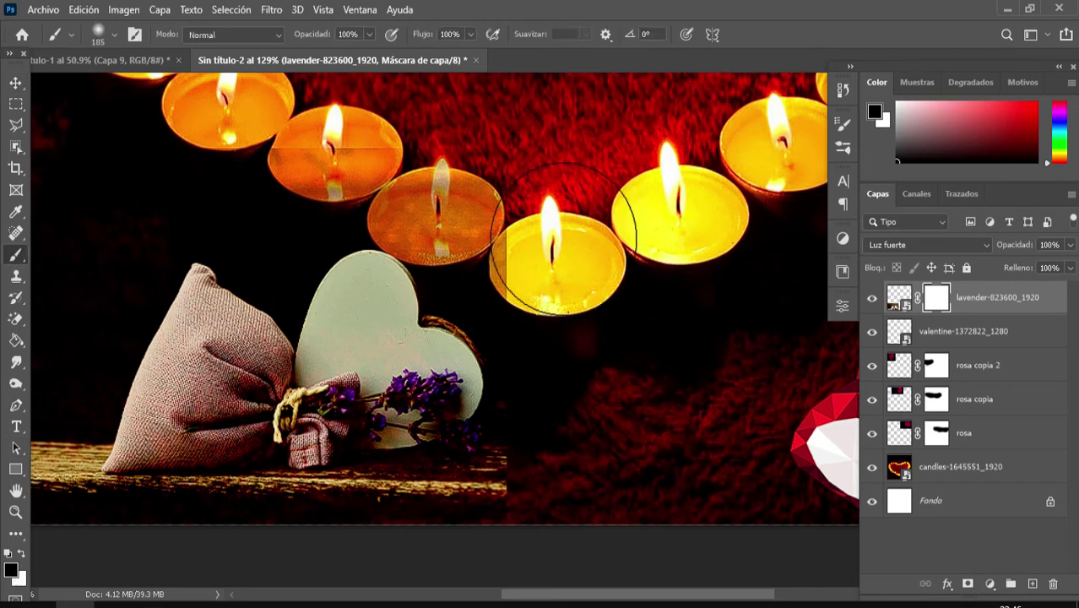
Mask the lavender photo off the centre candles, upper candle and right end of the shelf.
{"action": "right_click", "coordinate": [548, 291], "text": "alt"}
{"action": "left_click_drag", "start_coordinate": [520, 253], "coordinate": [254, 198]}
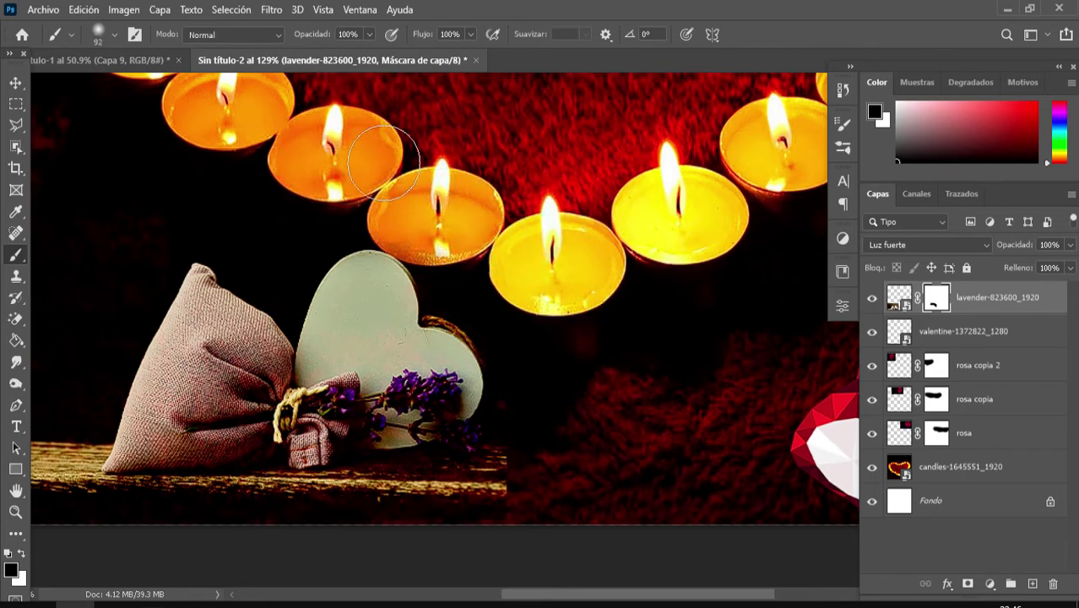
{"action": "left_click_drag", "start_coordinate": [253, 199], "coordinate": [363, 161]}
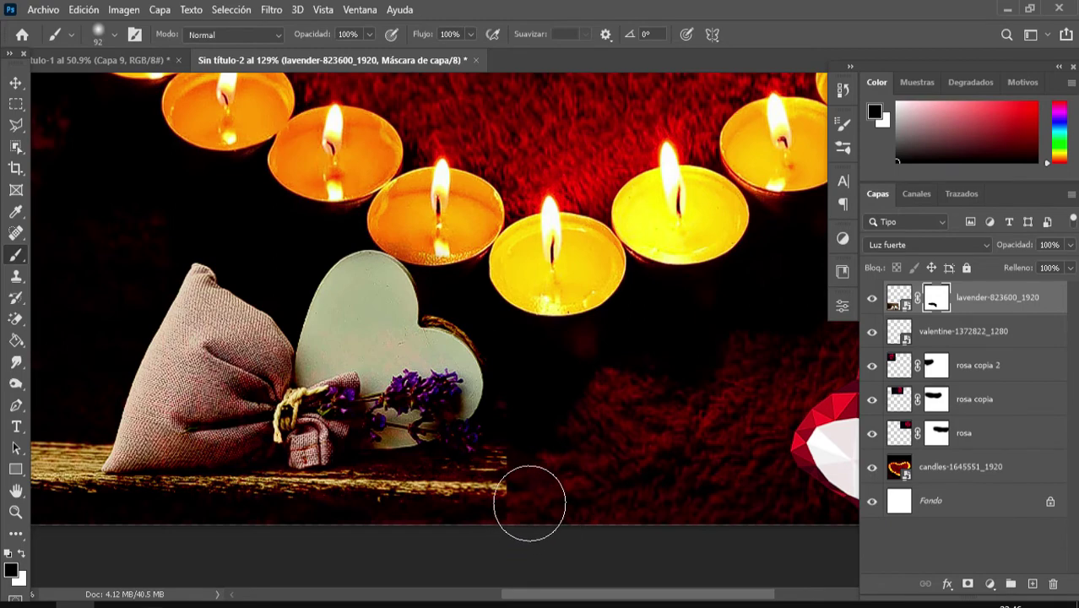
{"action": "scroll", "coordinate": [530, 500], "scroll_direction": "up", "scroll_amount": 3}
{"action": "left_click_drag", "start_coordinate": [554, 490], "coordinate": [516, 507]}
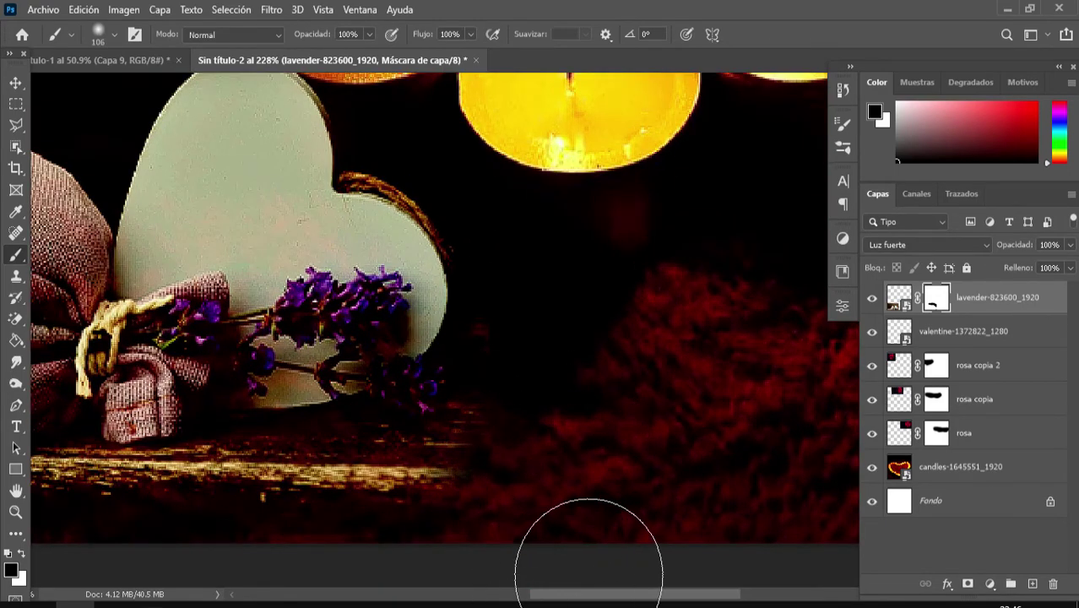
{"action": "scroll", "coordinate": [557, 482], "scroll_direction": "down", "scroll_amount": 3}
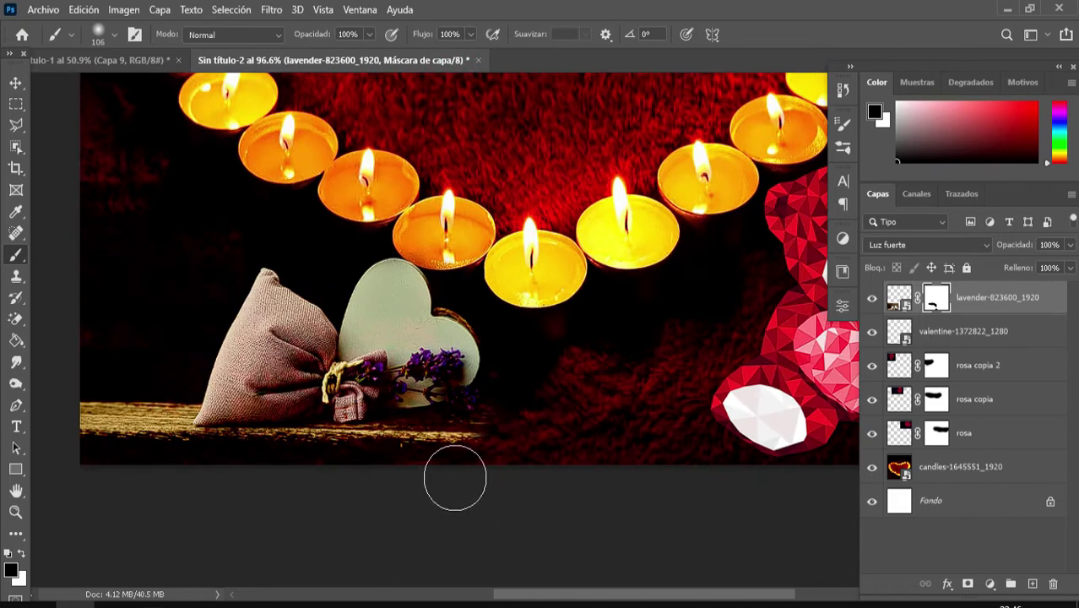
{"action": "scroll", "coordinate": [549, 469], "scroll_direction": "up", "scroll_amount": 3}
{"action": "scroll", "coordinate": [510, 447], "scroll_direction": "down", "scroll_amount": 1}
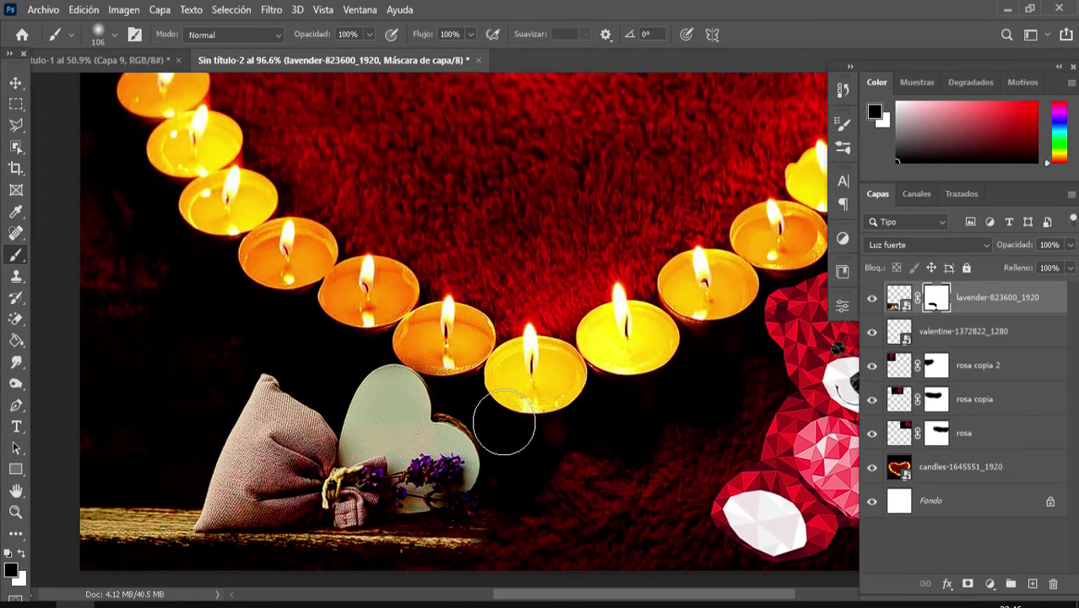
{"action": "scroll", "coordinate": [506, 414], "scroll_direction": "down", "scroll_amount": 1}
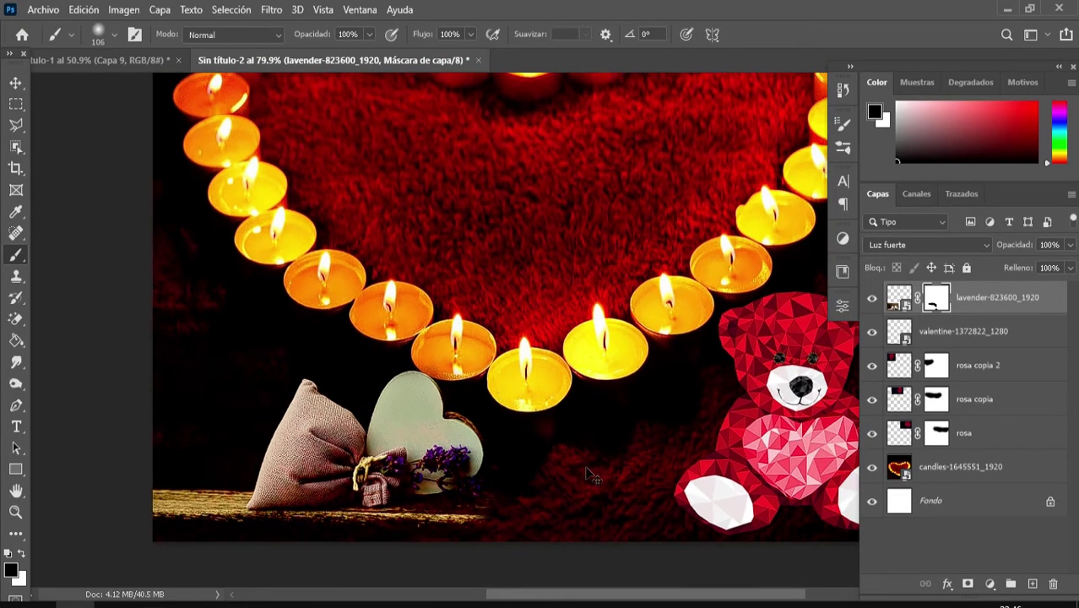
Scale the lavender picture up to about 109% and inspect the result.
{"action": "key", "text": "ctrl+t"}
{"action": "left_click_drag", "start_coordinate": [333, 540], "coordinate": [330, 562]}
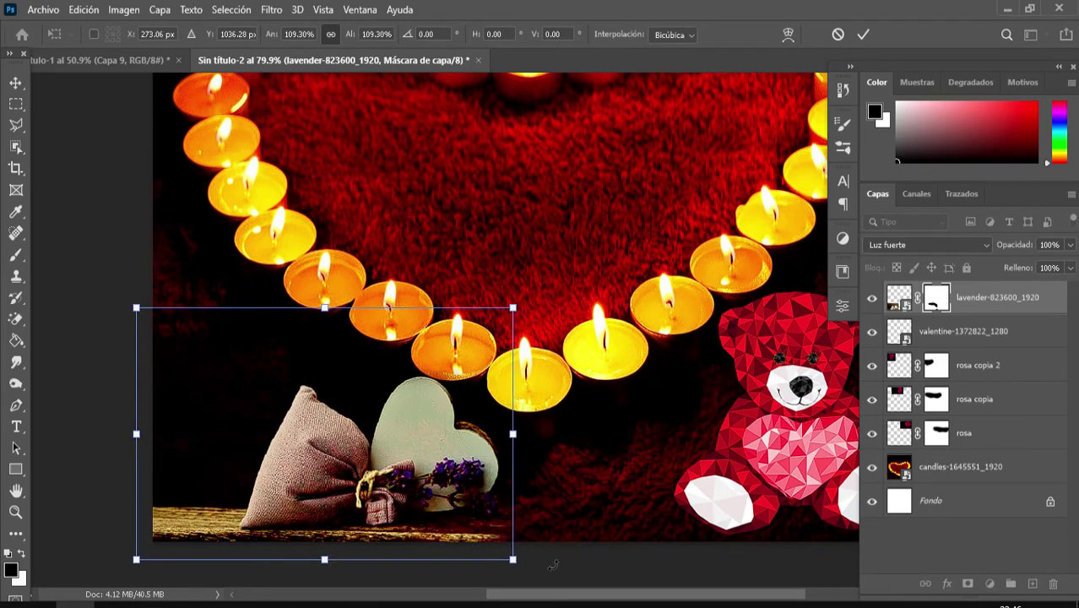
{"action": "key", "text": "Return"}
{"action": "key", "text": "b"}
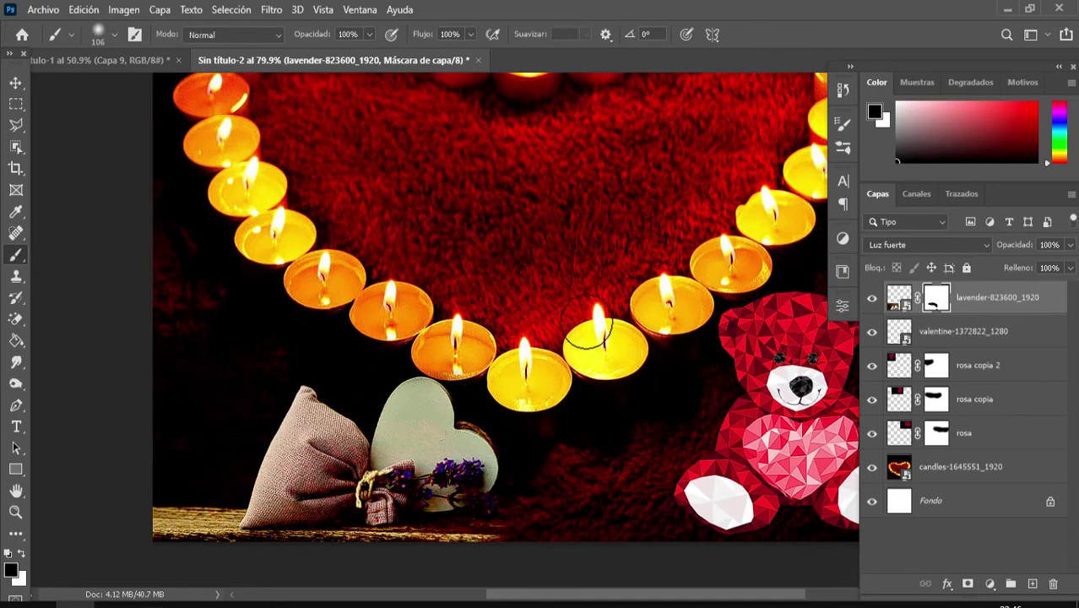
{"action": "scroll", "coordinate": [599, 294], "scroll_direction": "up", "scroll_amount": 4}
{"action": "scroll", "coordinate": [622, 304], "scroll_direction": "down", "scroll_amount": 2}
{"action": "scroll", "coordinate": [577, 299], "scroll_direction": "up", "scroll_amount": 1}
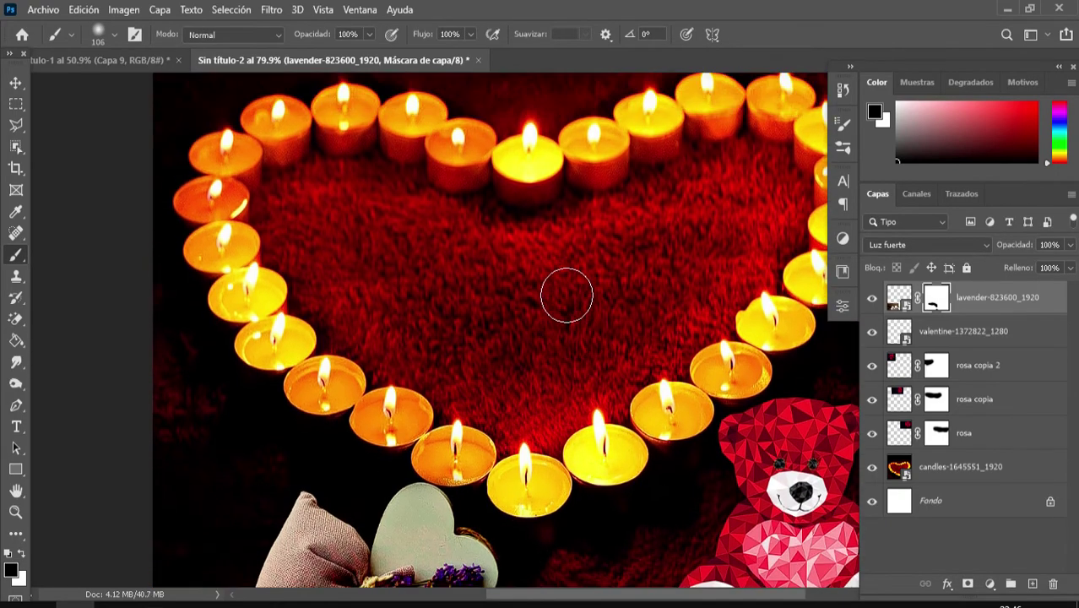
{"action": "scroll", "coordinate": [566, 294], "scroll_direction": "down", "scroll_amount": 2, "text": "alt"}
{"action": "scroll", "coordinate": [563, 289], "scroll_direction": "up", "scroll_amount": 1}
{"action": "scroll", "coordinate": [566, 303], "scroll_direction": "up", "scroll_amount": 1}
{"action": "scroll", "coordinate": [561, 315], "scroll_direction": "up", "scroll_amount": 2}
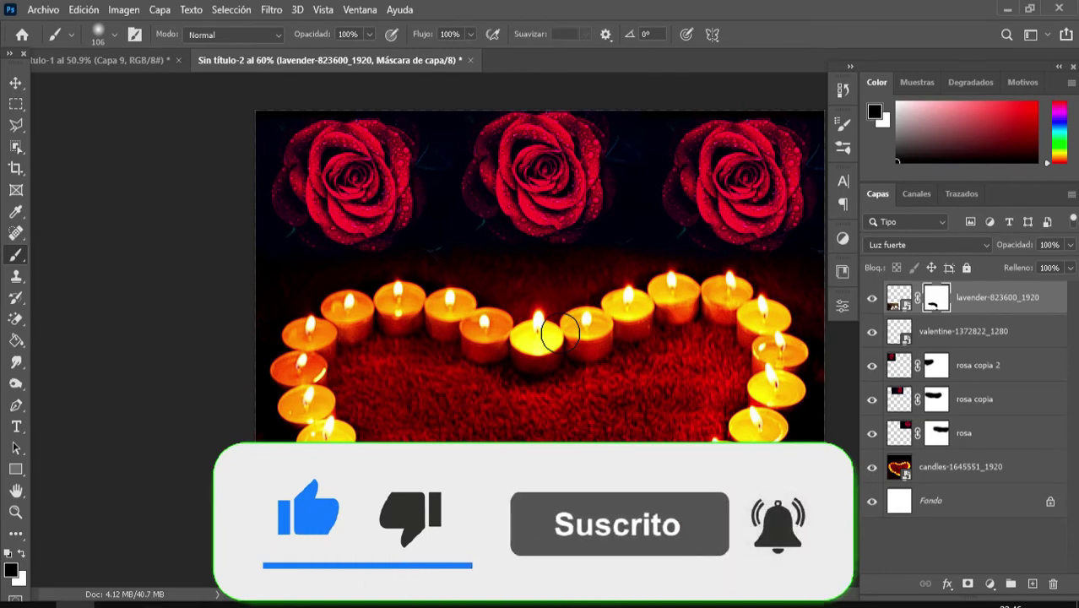
{"action": "scroll", "coordinate": [530, 336], "scroll_direction": "down", "scroll_amount": 3}
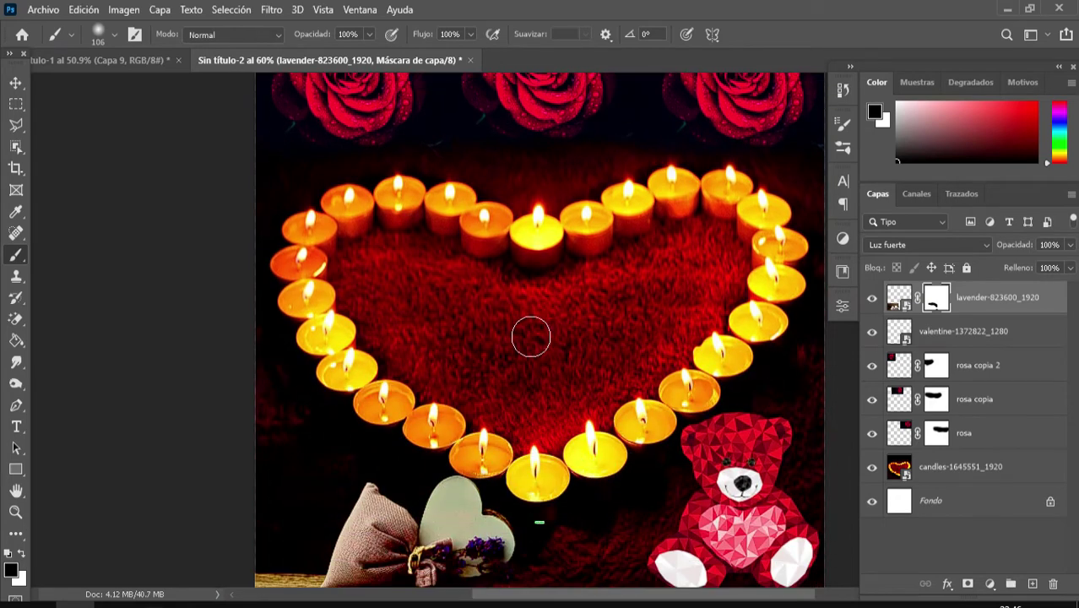
{"action": "scroll", "coordinate": [533, 345], "scroll_direction": "down", "scroll_amount": 1}
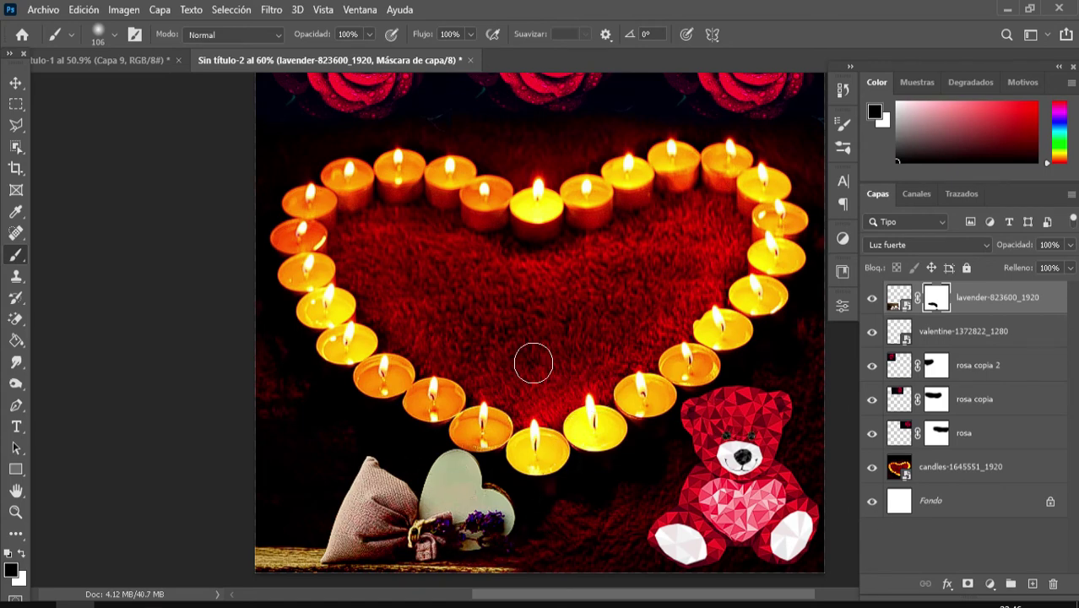
{"action": "scroll", "coordinate": [591, 422], "scroll_direction": "up", "scroll_amount": 2}
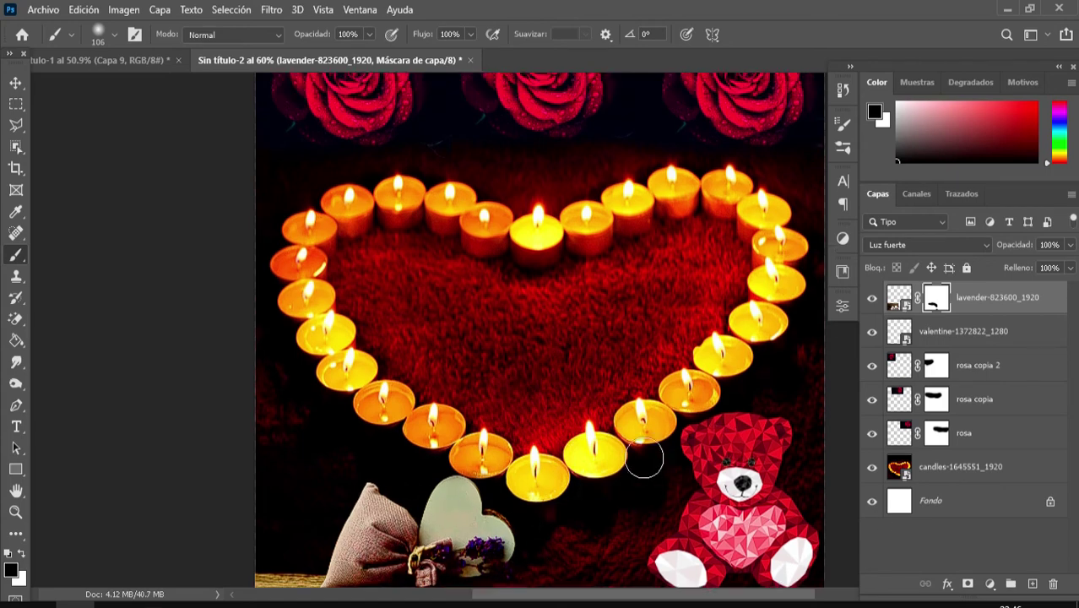
{"action": "scroll", "coordinate": [643, 452], "scroll_direction": "up", "scroll_amount": 3}
{"action": "scroll", "coordinate": [642, 355], "scroll_direction": "down", "scroll_amount": 5}
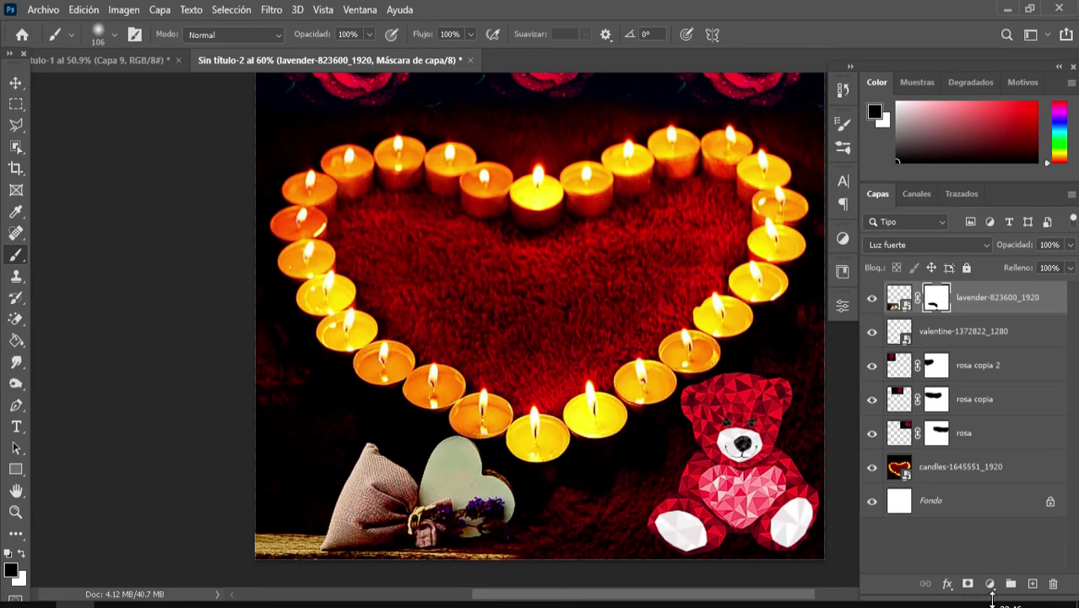
Add a Hue/Saturation adjustment clipped to the lavender layer with Saturation 50.
{"action": "left_click", "coordinate": [989, 584]}
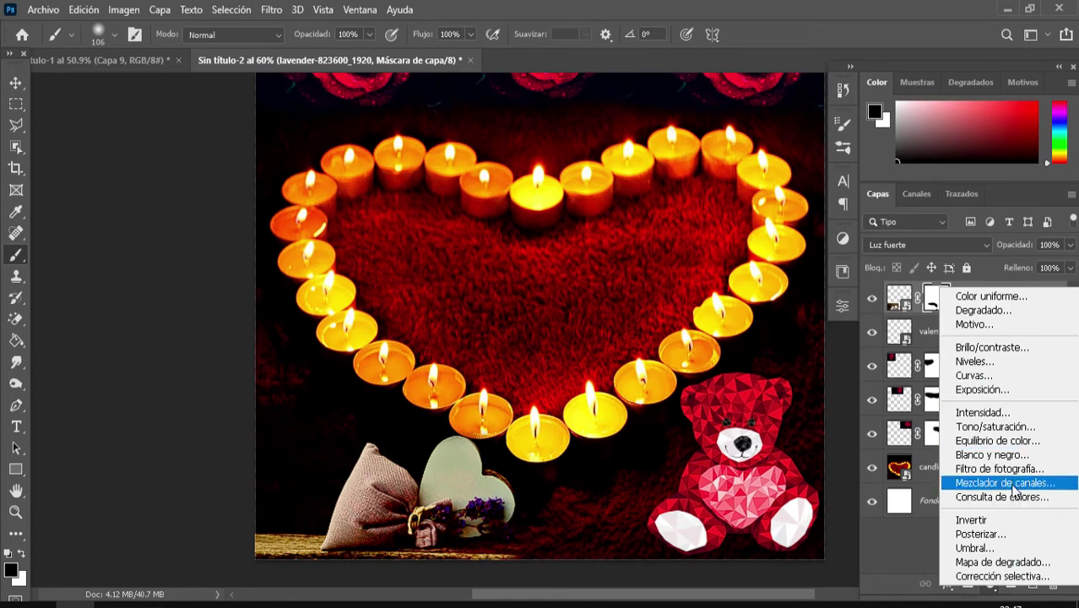
{"action": "left_click", "coordinate": [1003, 428]}
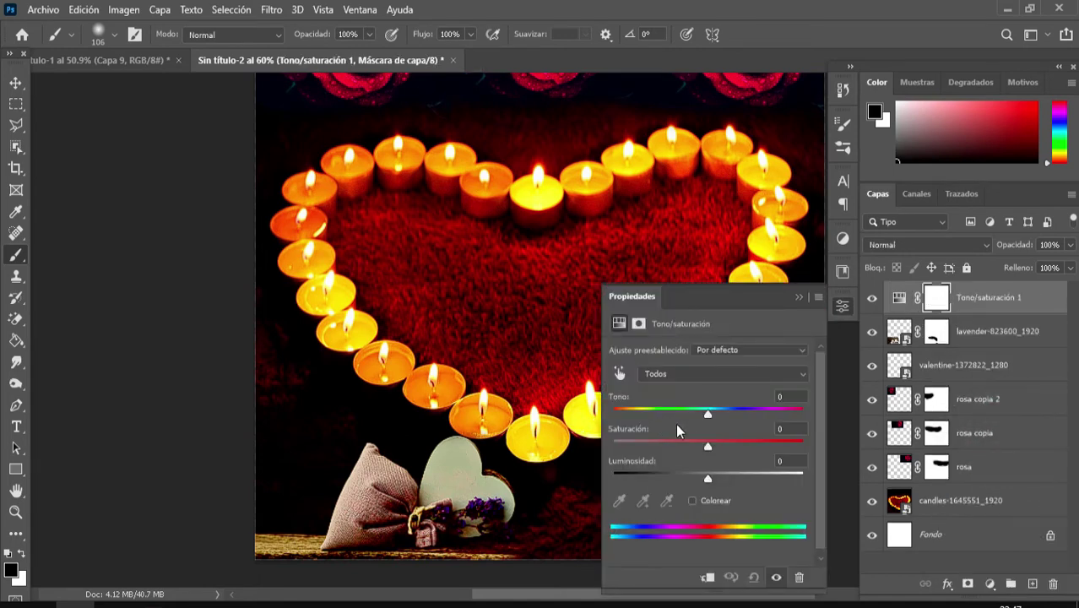
{"action": "left_click", "coordinate": [708, 578]}
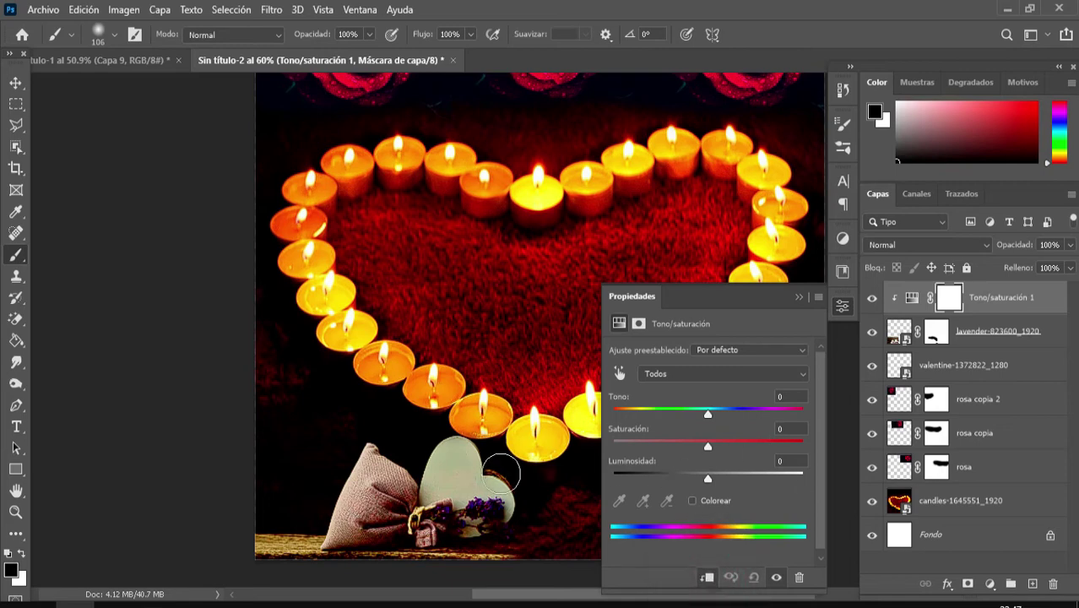
{"action": "left_click_drag", "start_coordinate": [707, 450], "coordinate": [722, 446]}
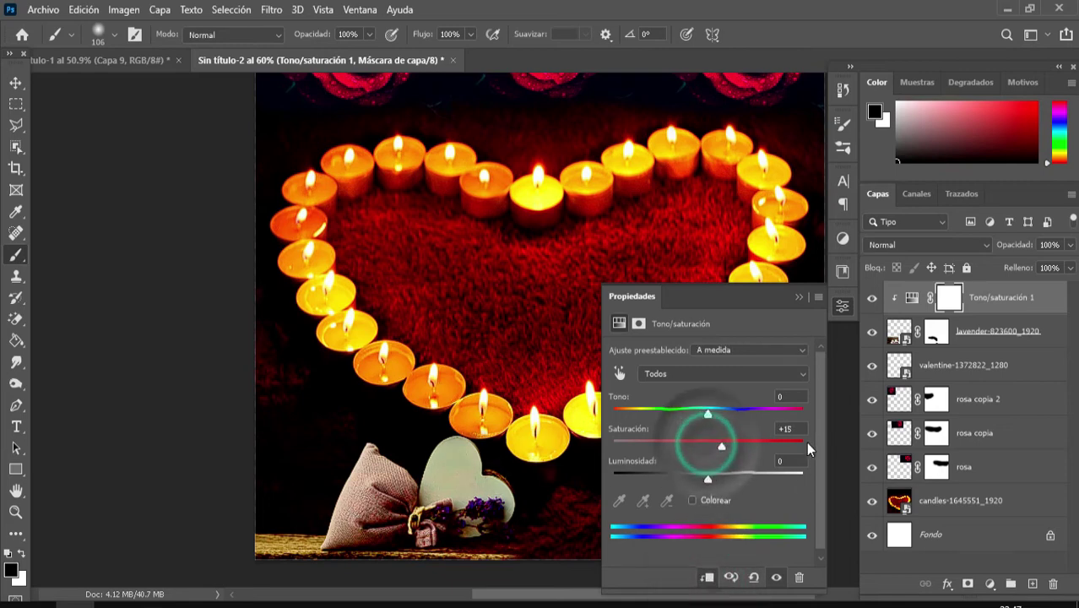
{"action": "left_click", "coordinate": [790, 429]}
{"action": "type", "text": "50"}
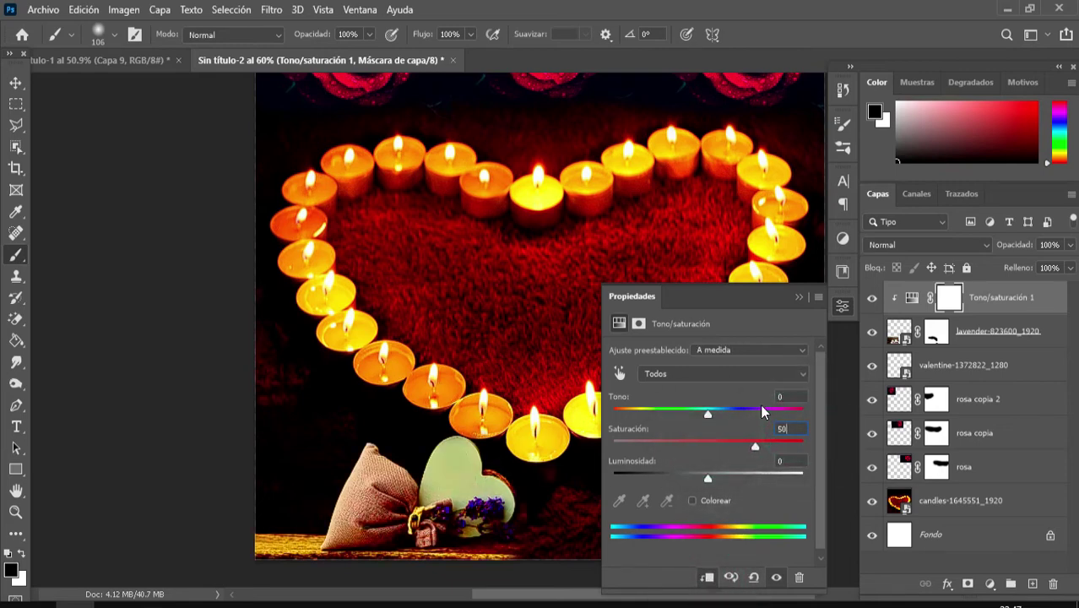
{"action": "left_click", "coordinate": [799, 298]}
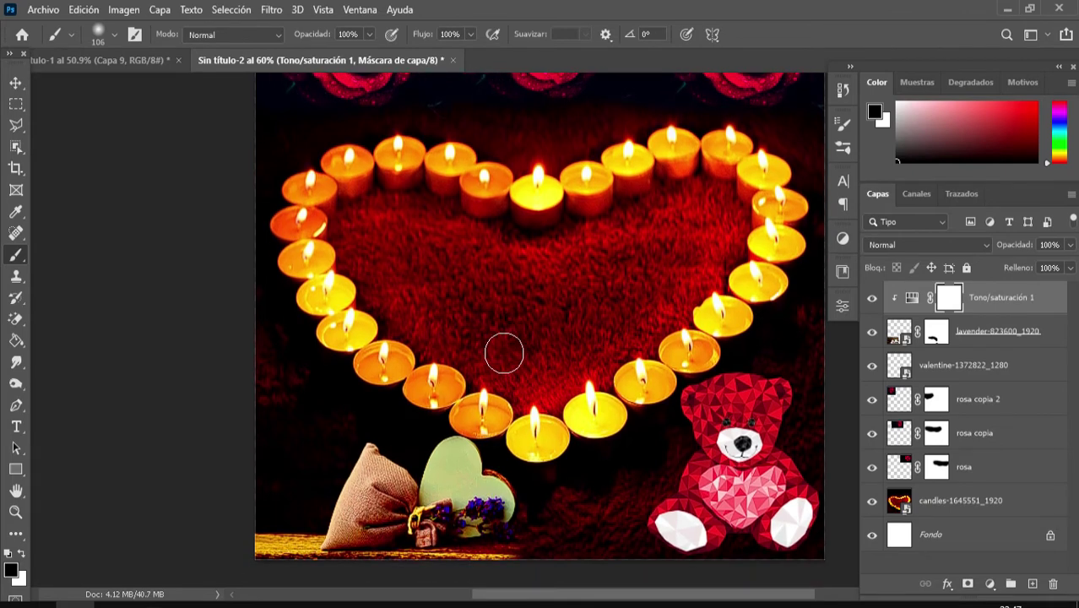
Open the MATERIALES folder and preview the descarga (2) Te amo image.
{"action": "key", "text": "t"}
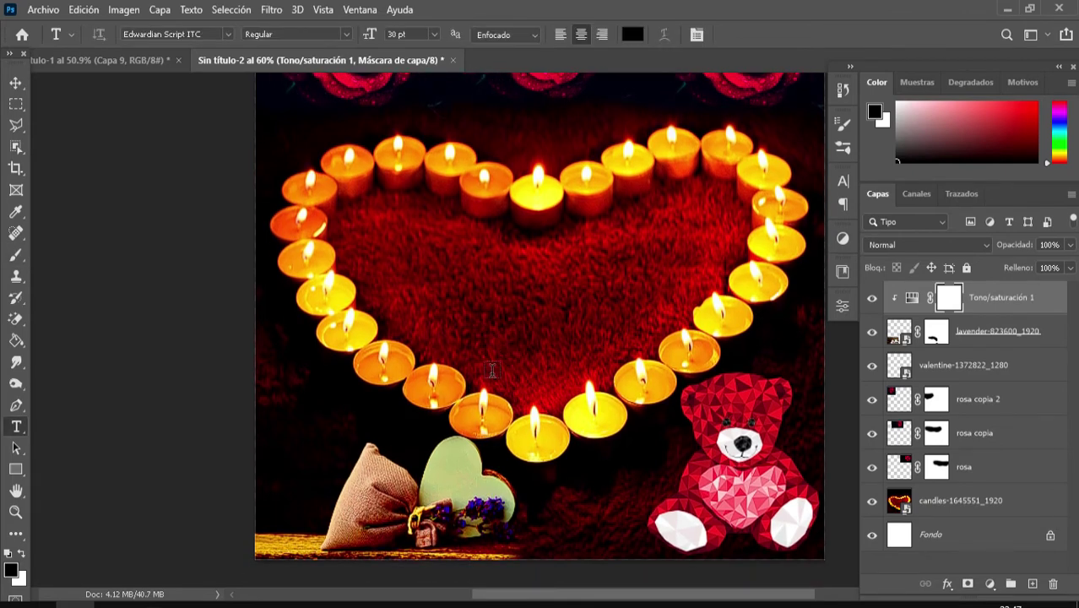
{"action": "left_click", "coordinate": [114, 605]}
{"action": "left_click", "coordinate": [557, 98]}
{"action": "left_click", "coordinate": [300, 141]}
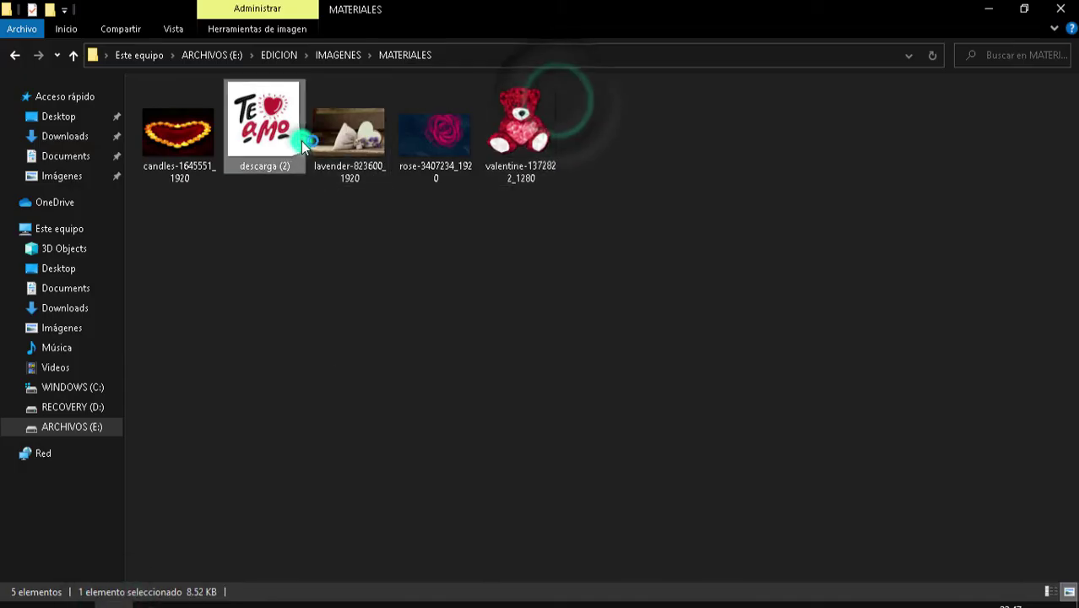
{"action": "double_click", "coordinate": [301, 141]}
{"action": "left_click", "coordinate": [1061, 7]}
Place descarga (2) in the heart, scaled to about 149% and stretched to about 220% wide.
{"action": "mouse_move", "coordinate": [264, 125]}
{"action": "left_mouse_down"}
{"action": "mouse_move", "coordinate": [195, 434]}
{"action": "mouse_move", "coordinate": [534, 312]}
{"action": "mouse_move", "coordinate": [571, 327]}
{"action": "left_mouse_up"}
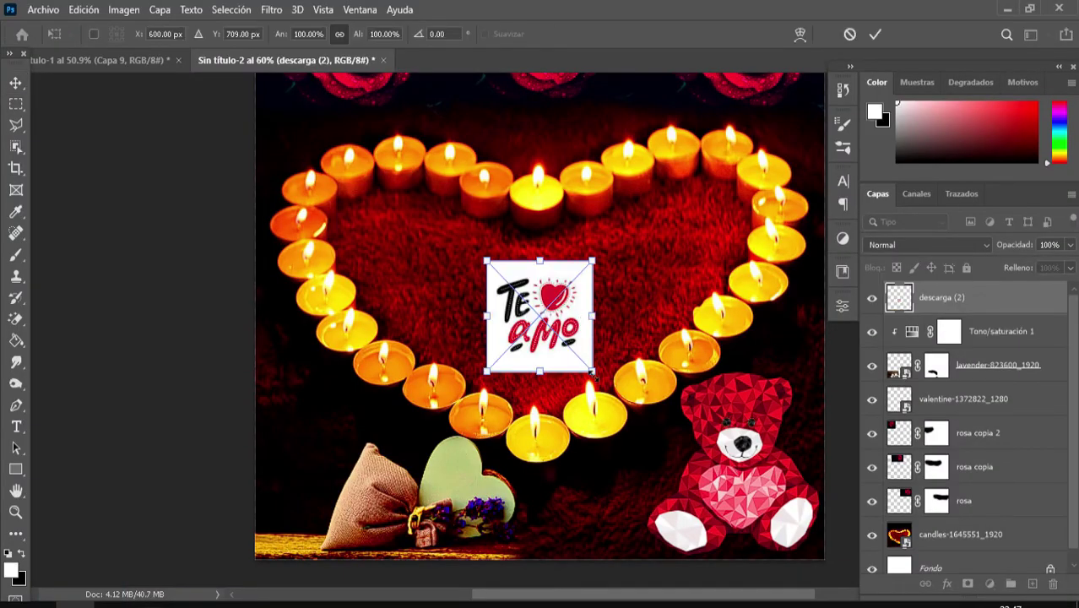
{"action": "left_click_drag", "start_coordinate": [591, 372], "coordinate": [595, 390]}
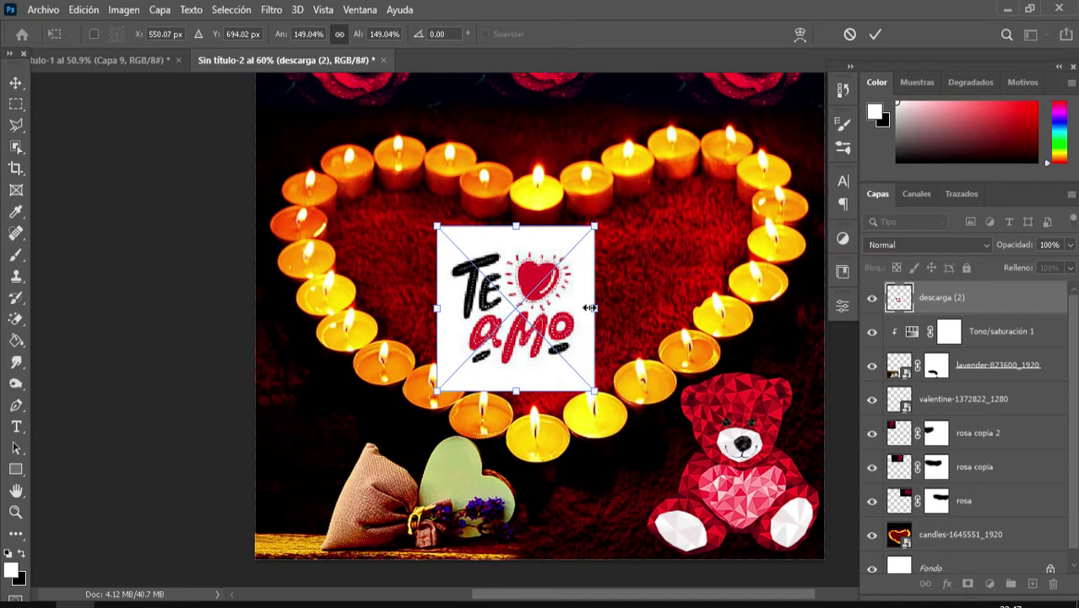
{"action": "left_click_drag", "start_coordinate": [594, 310], "coordinate": [637, 335]}
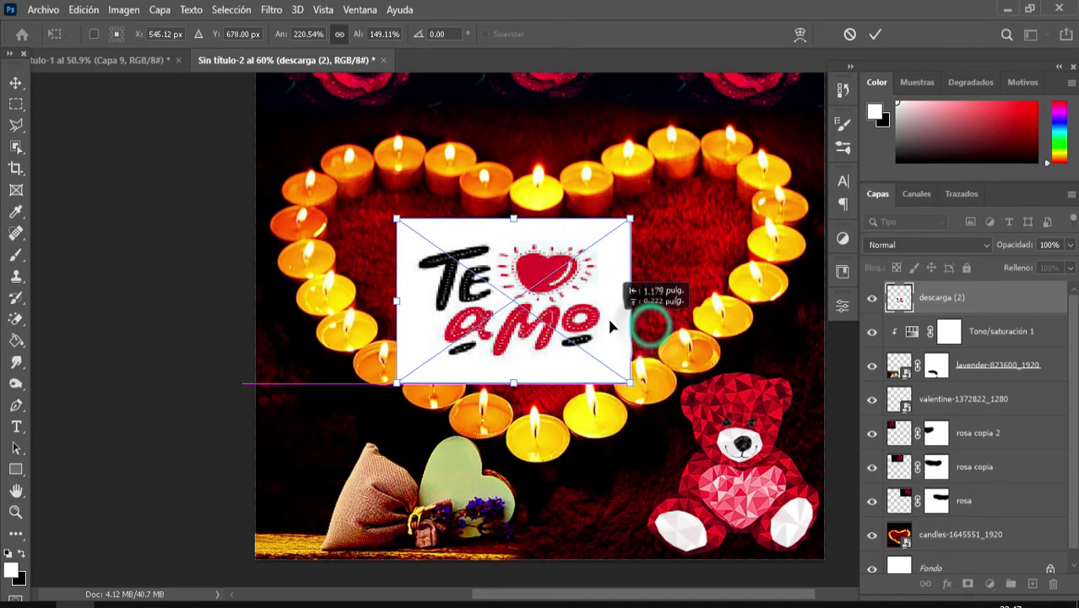
{"action": "key", "text": "Return"}
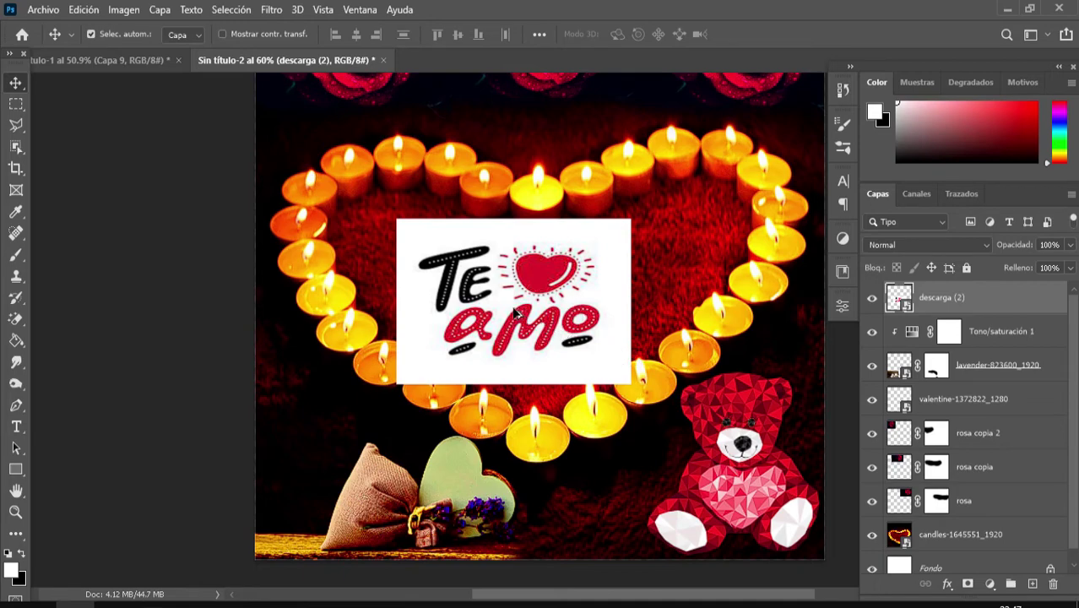
{"action": "scroll", "coordinate": [517, 313], "scroll_direction": "up", "scroll_amount": 3}
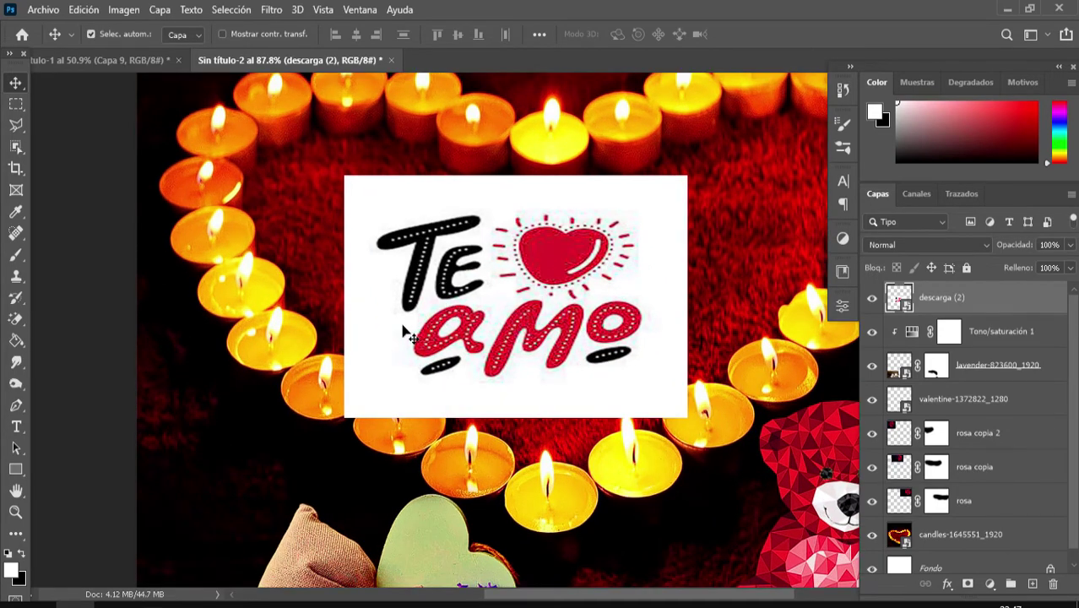
Choose the Magic Eraser tool and rasterize the descarga (2) layer.
{"action": "key", "text": "b"}
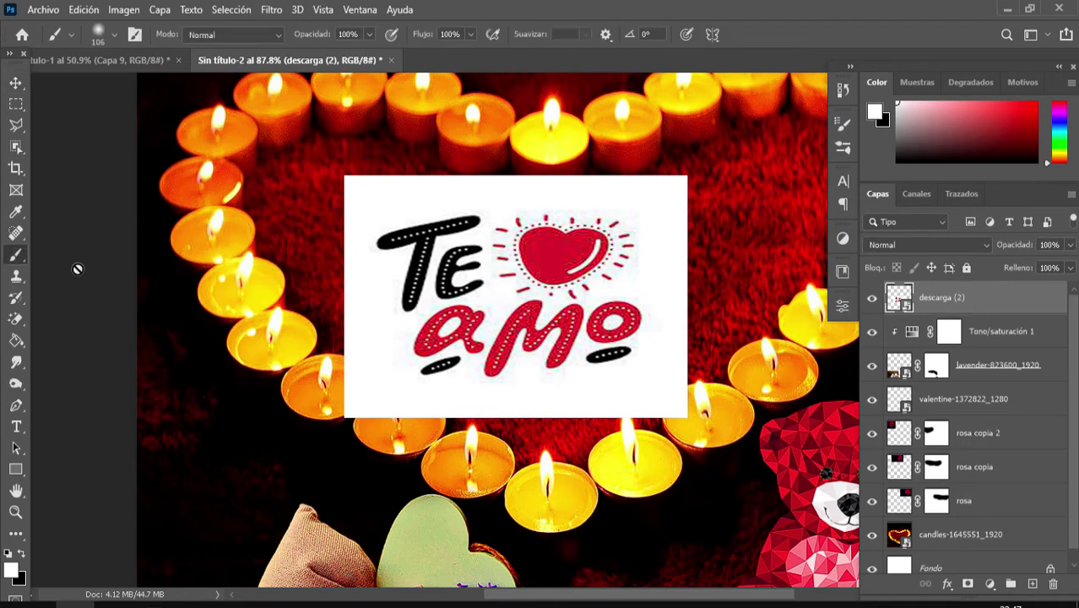
{"action": "left_click", "coordinate": [13, 320]}
{"action": "right_click", "coordinate": [14, 319]}
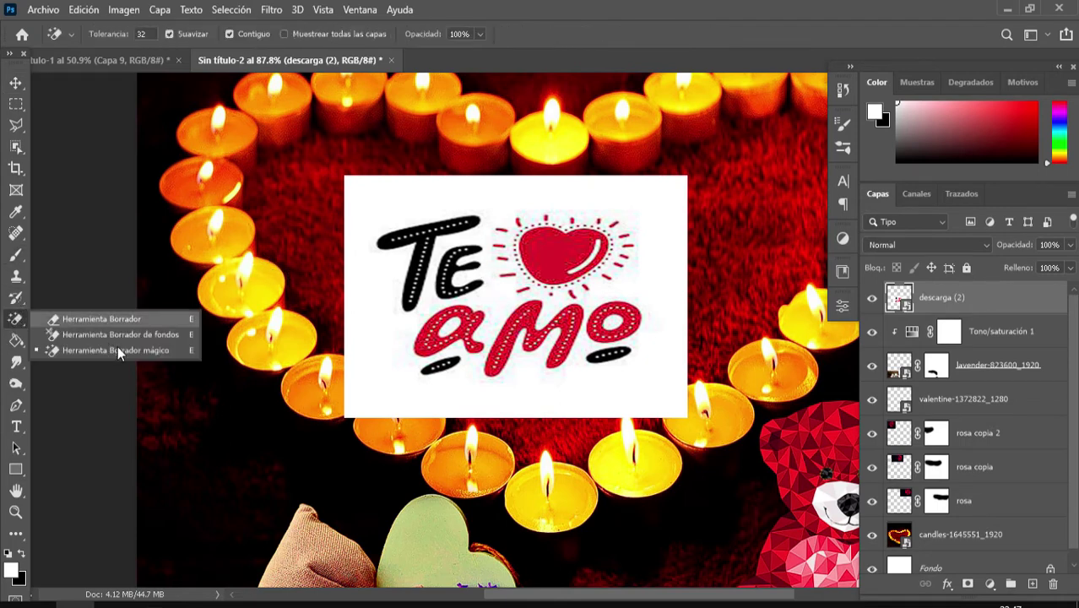
{"action": "left_click", "coordinate": [126, 351]}
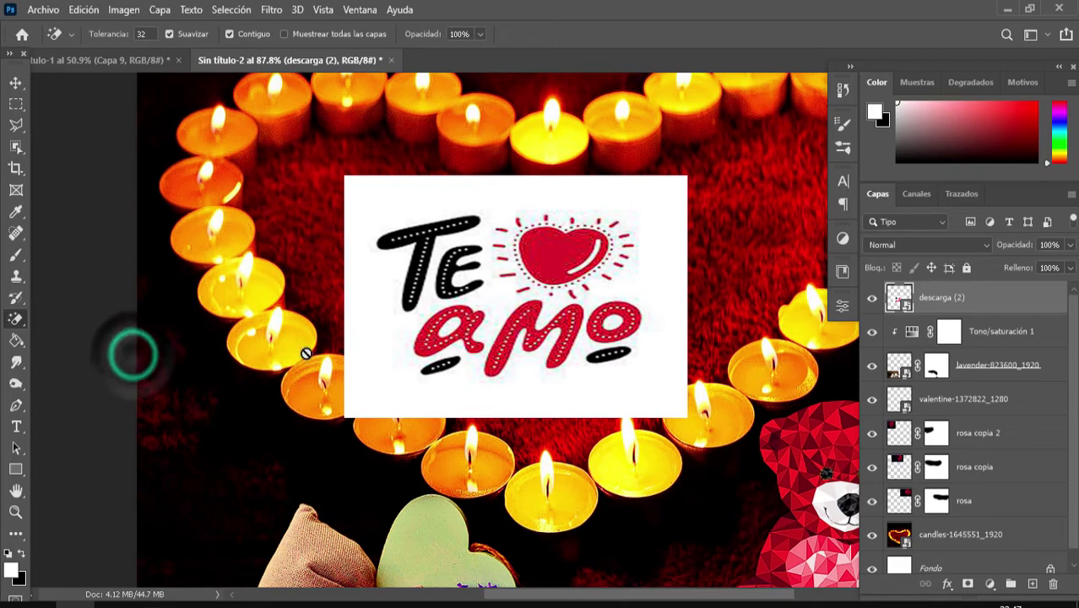
{"action": "right_click", "coordinate": [923, 301]}
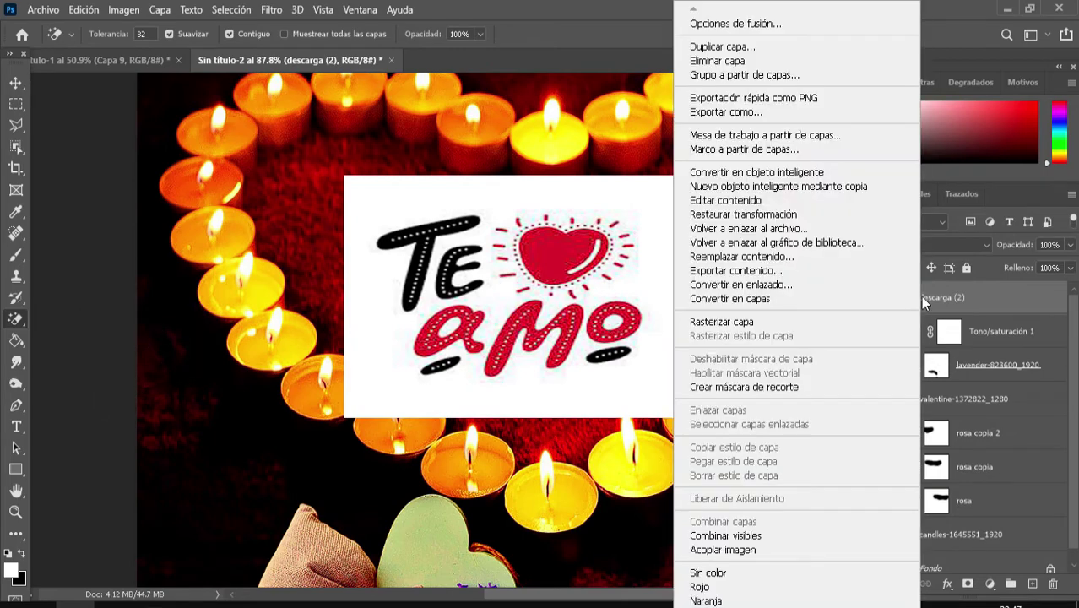
{"action": "left_click", "coordinate": [773, 321]}
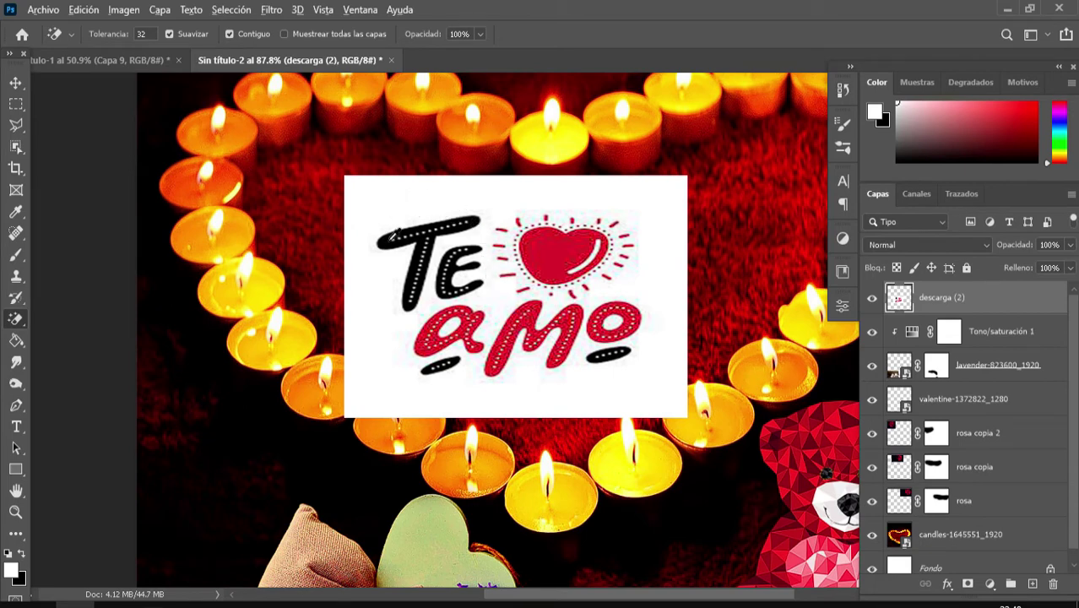
Erase the white background around Te amo and inside the o and the a.
{"action": "left_click", "coordinate": [379, 357]}
{"action": "left_click", "coordinate": [389, 334]}
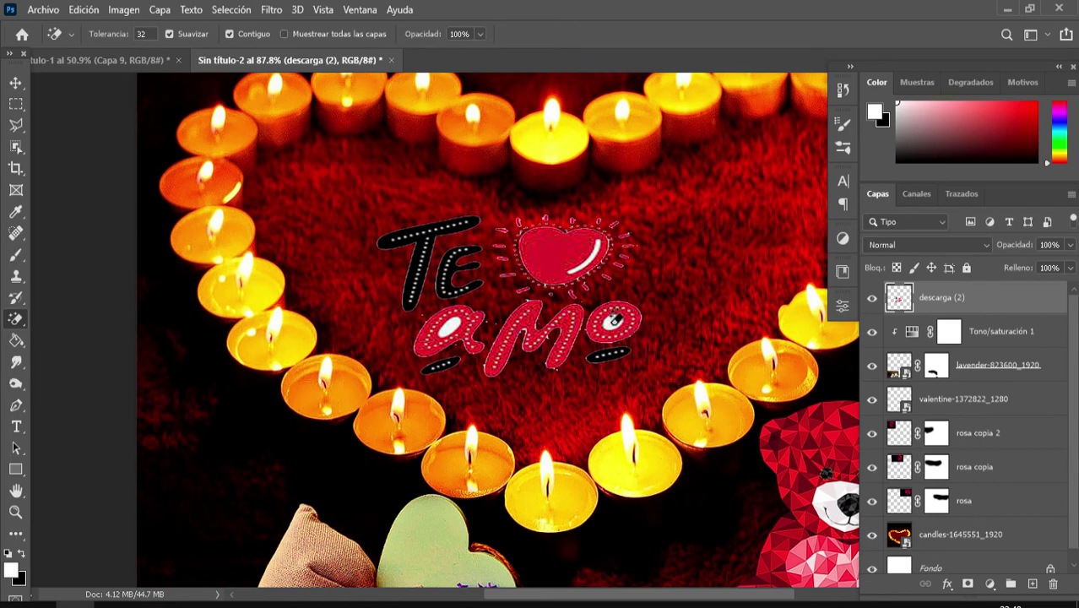
{"action": "left_click", "coordinate": [615, 319]}
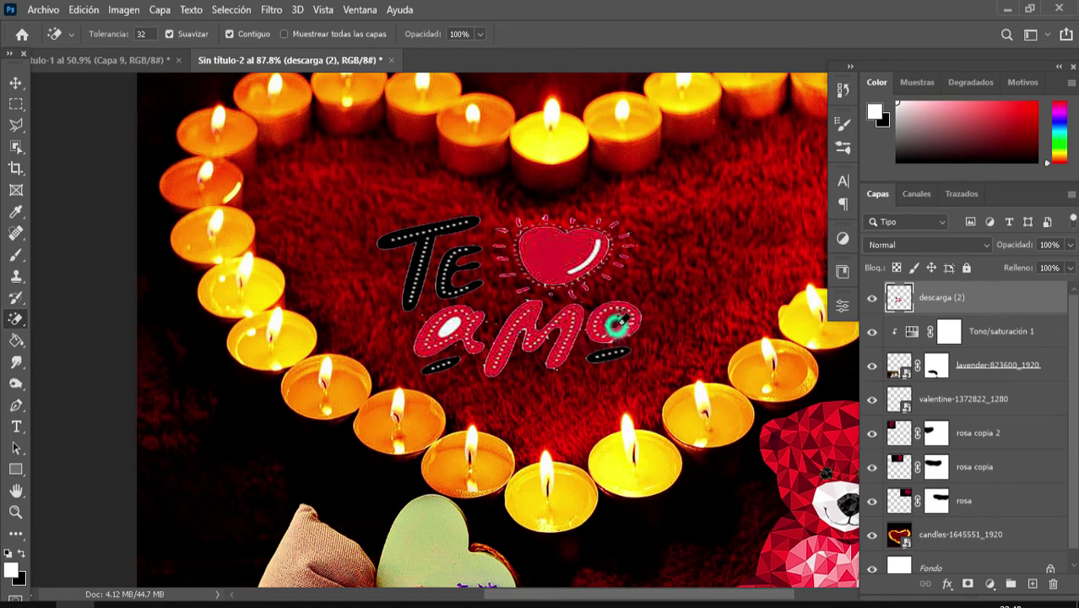
{"action": "left_click", "coordinate": [607, 320]}
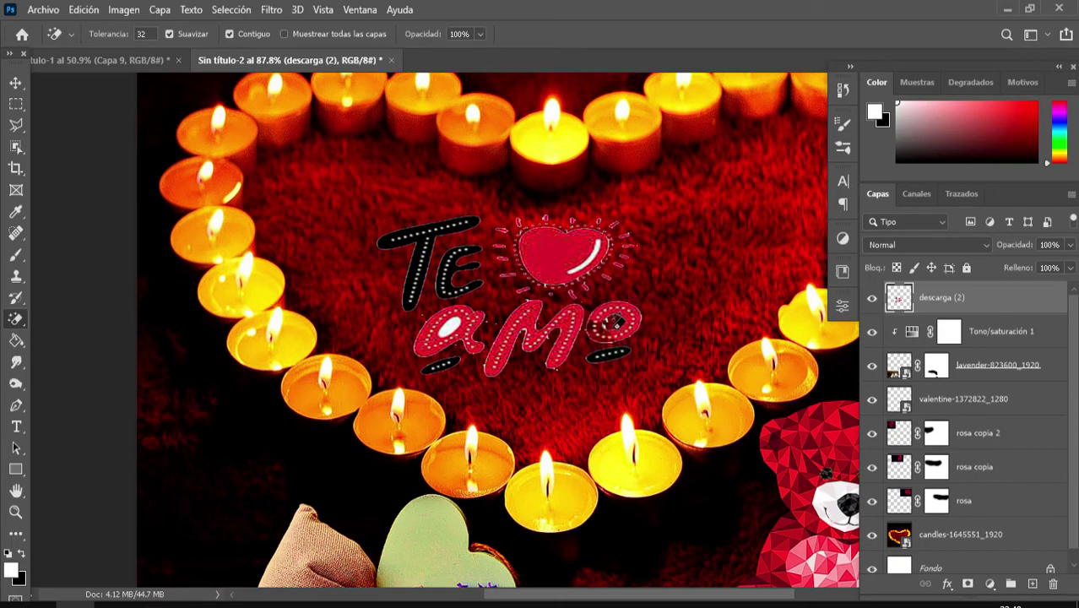
{"action": "scroll", "coordinate": [607, 320], "scroll_direction": "up", "scroll_amount": 5}
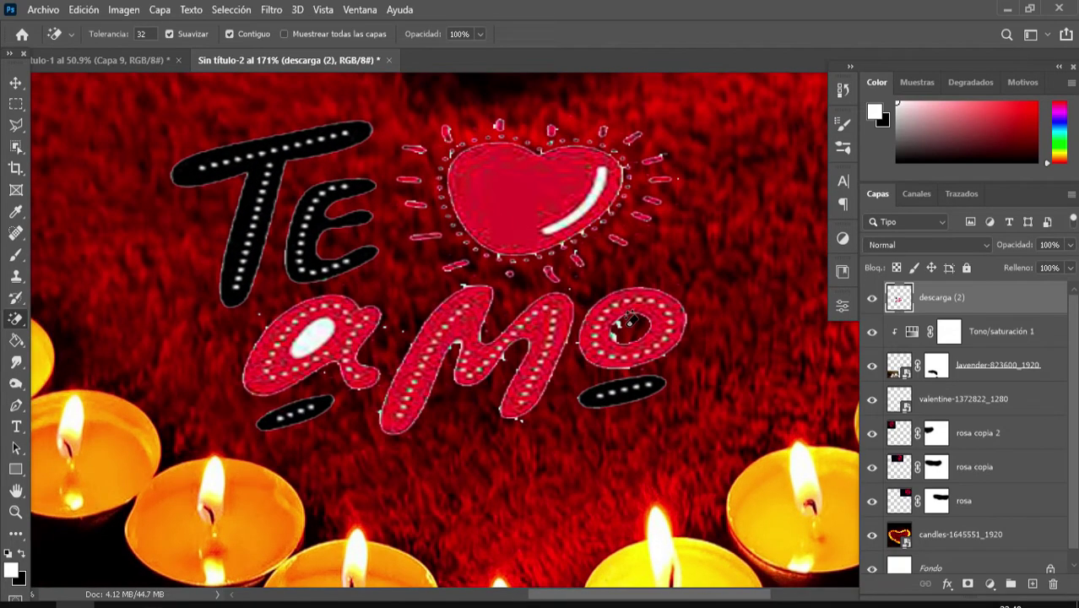
{"action": "left_click", "coordinate": [622, 319]}
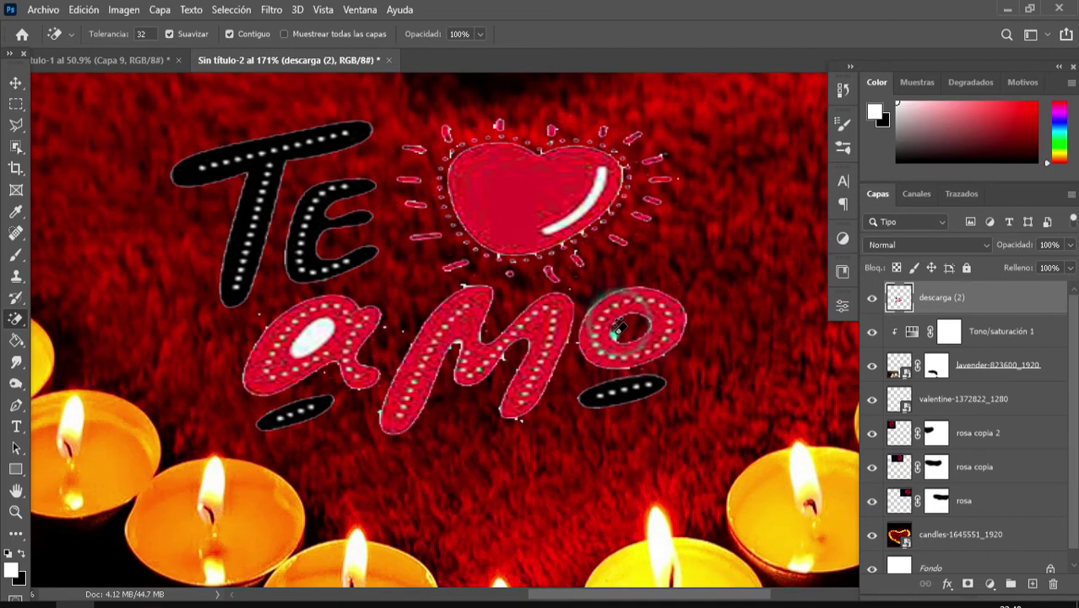
{"action": "left_click", "coordinate": [622, 321]}
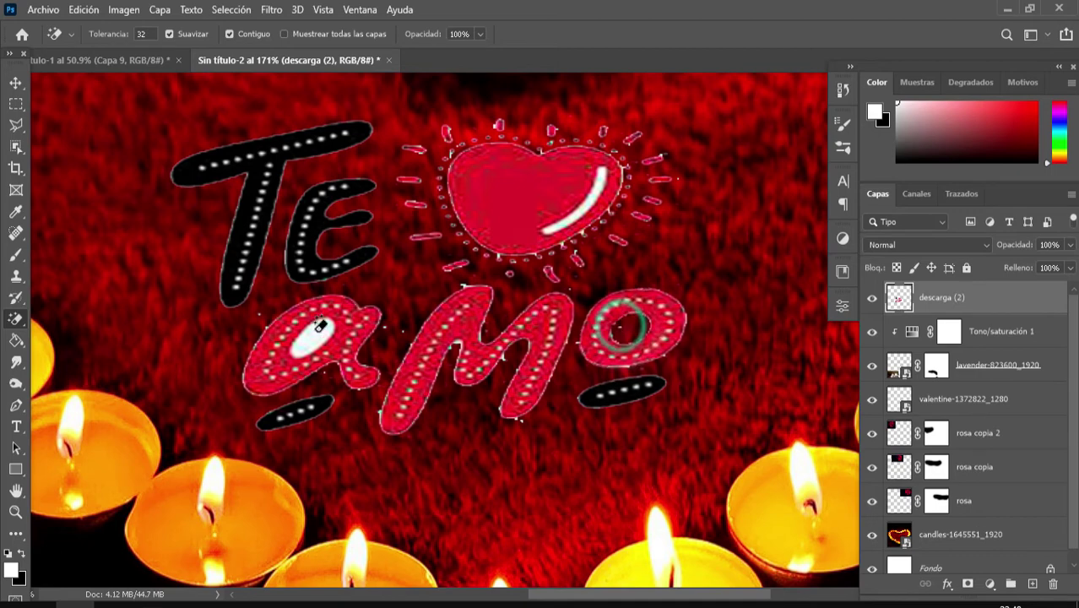
{"action": "left_click", "coordinate": [309, 336]}
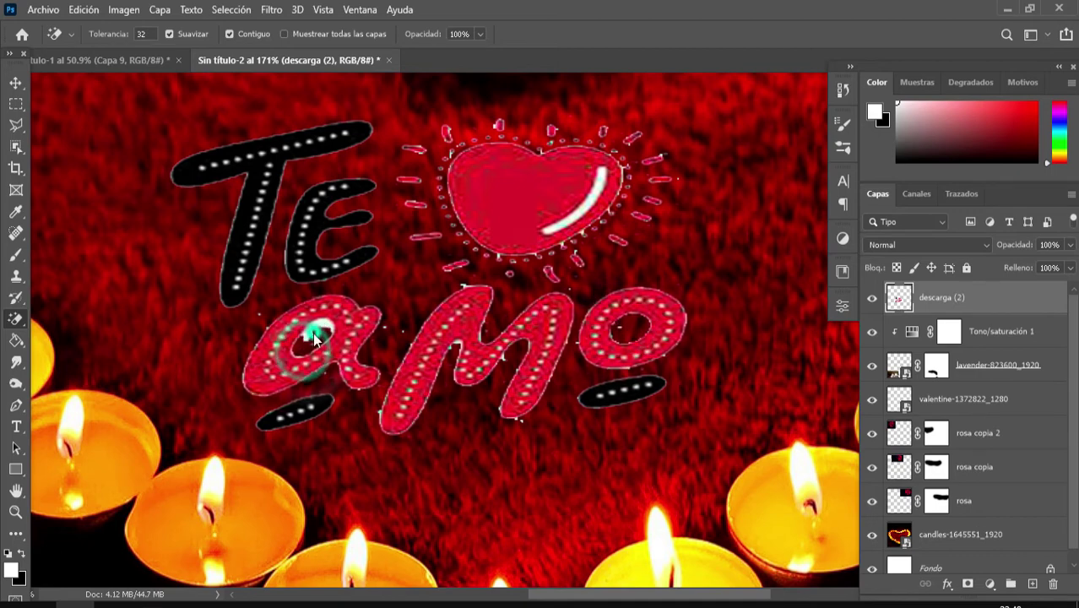
{"action": "scroll", "coordinate": [545, 244], "scroll_direction": "up", "scroll_amount": 2}
{"action": "scroll", "coordinate": [546, 245], "scroll_direction": "up", "scroll_amount": 1}
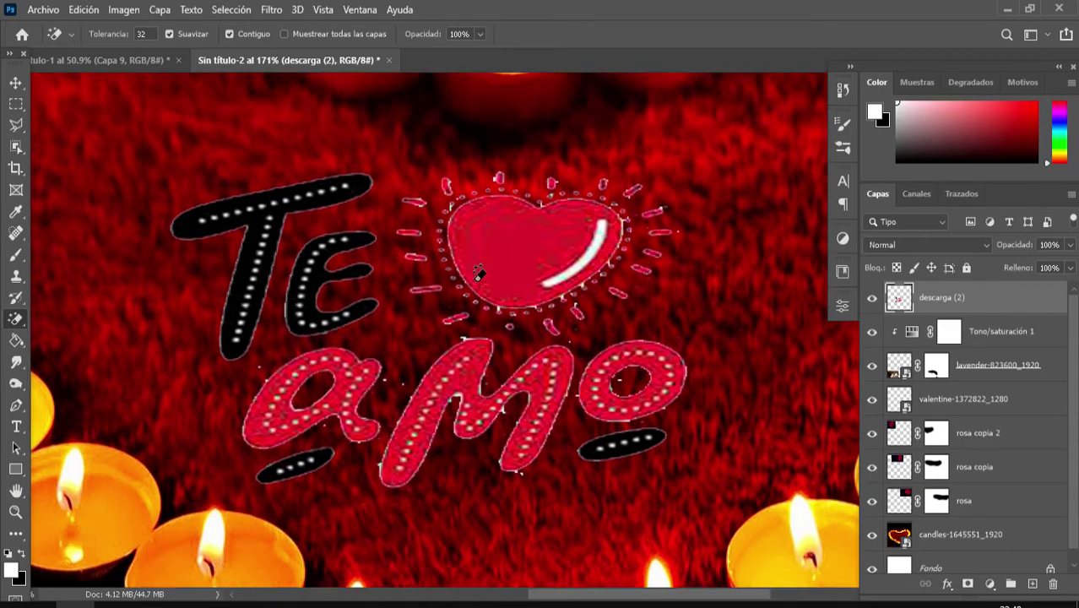
Erase the heart's white highlight and its leftover bits.
{"action": "left_click", "coordinate": [601, 234]}
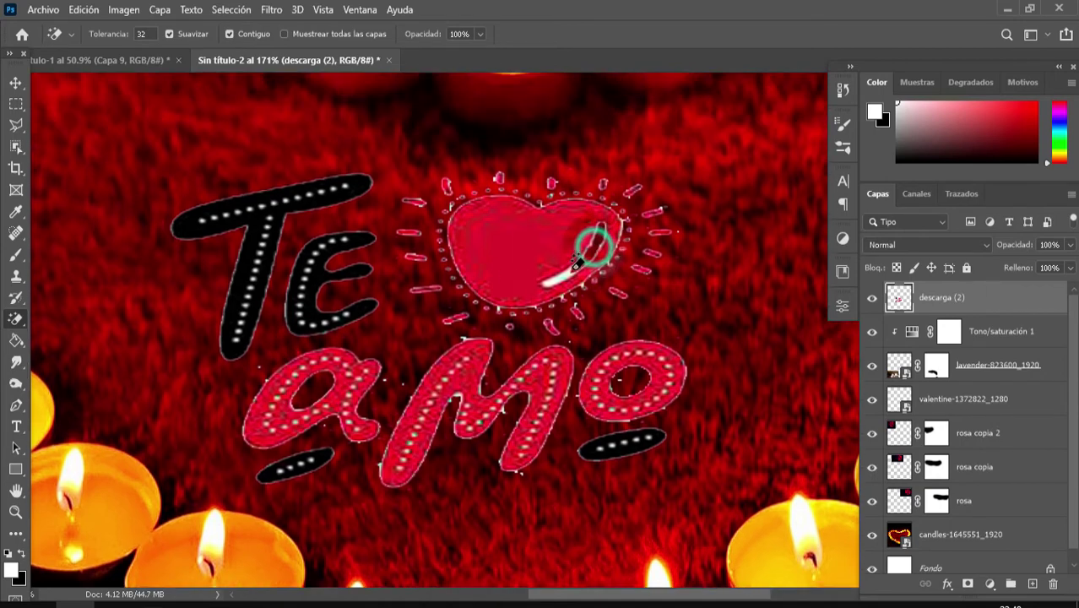
{"action": "left_click", "coordinate": [545, 285]}
{"action": "left_click", "coordinate": [559, 270]}
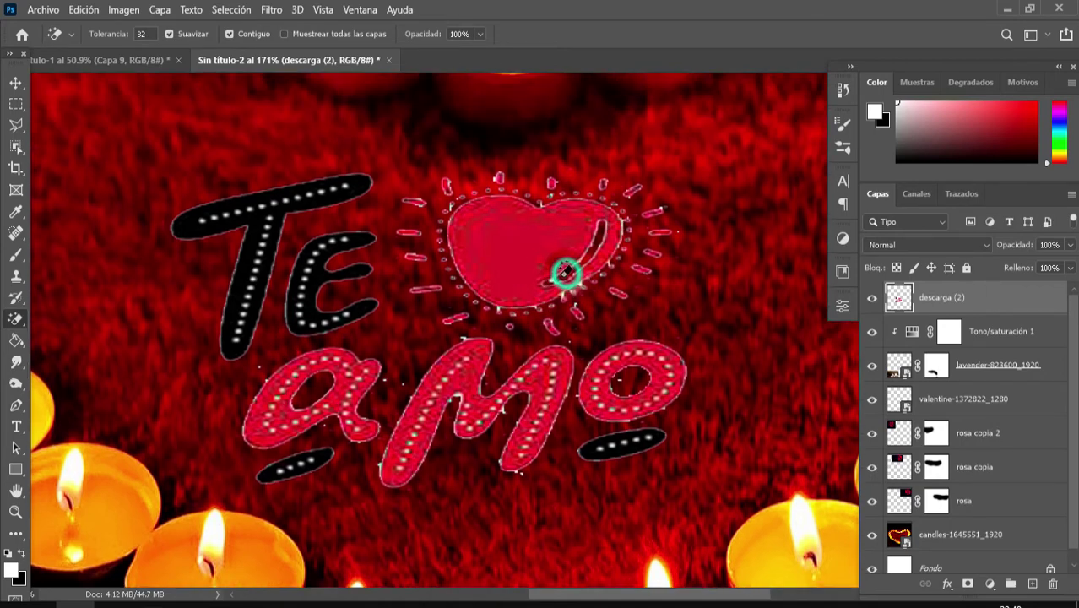
{"action": "left_click", "coordinate": [544, 281]}
{"action": "left_click", "coordinate": [550, 278]}
{"action": "left_click", "coordinate": [571, 272]}
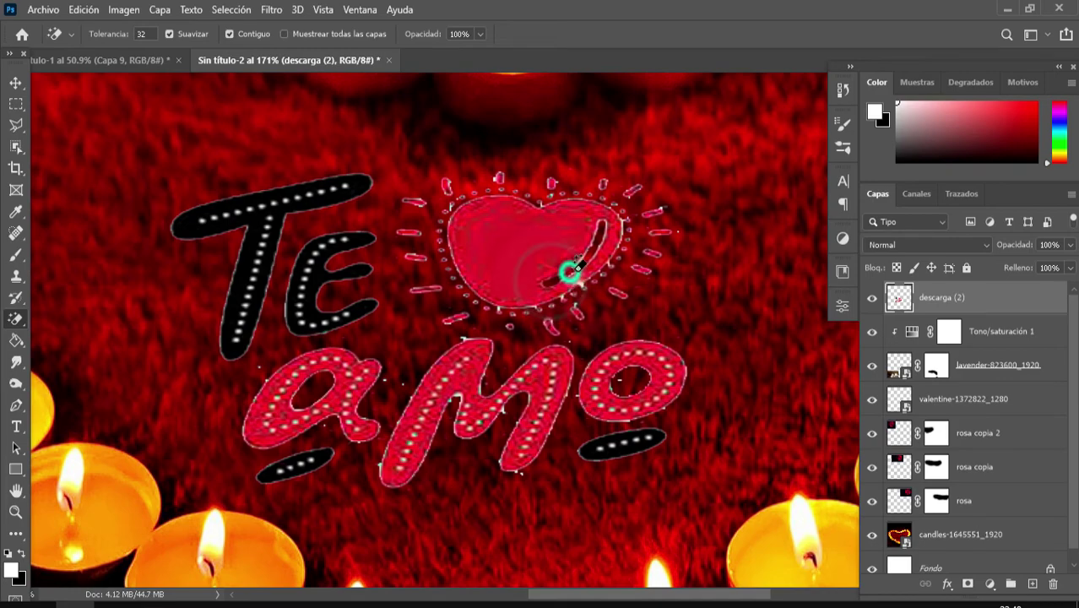
{"action": "left_click", "coordinate": [582, 260]}
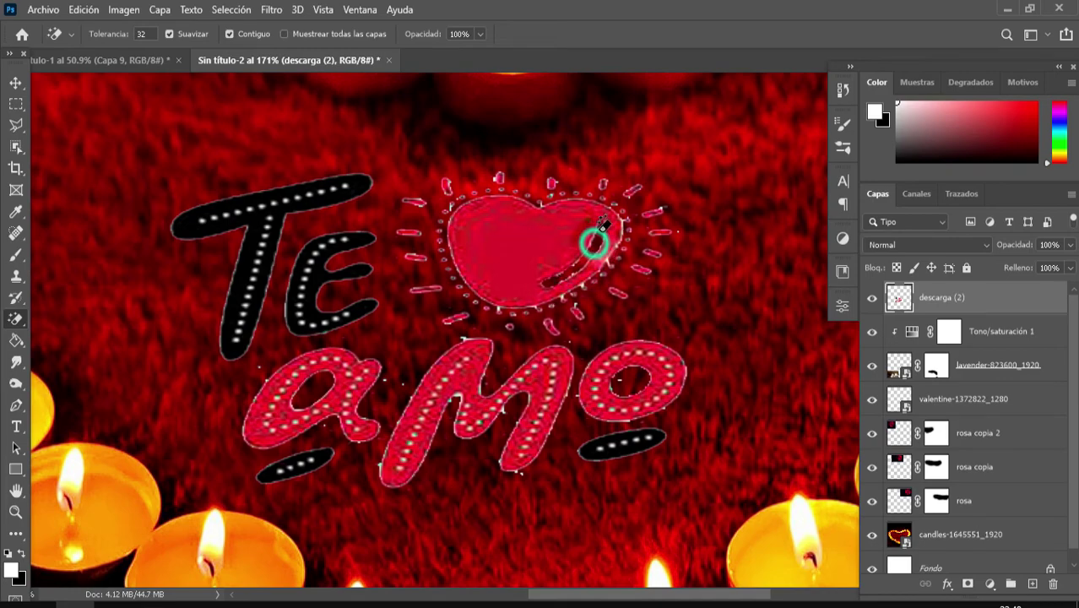
{"action": "scroll", "coordinate": [388, 287], "scroll_direction": "down", "scroll_amount": 3}
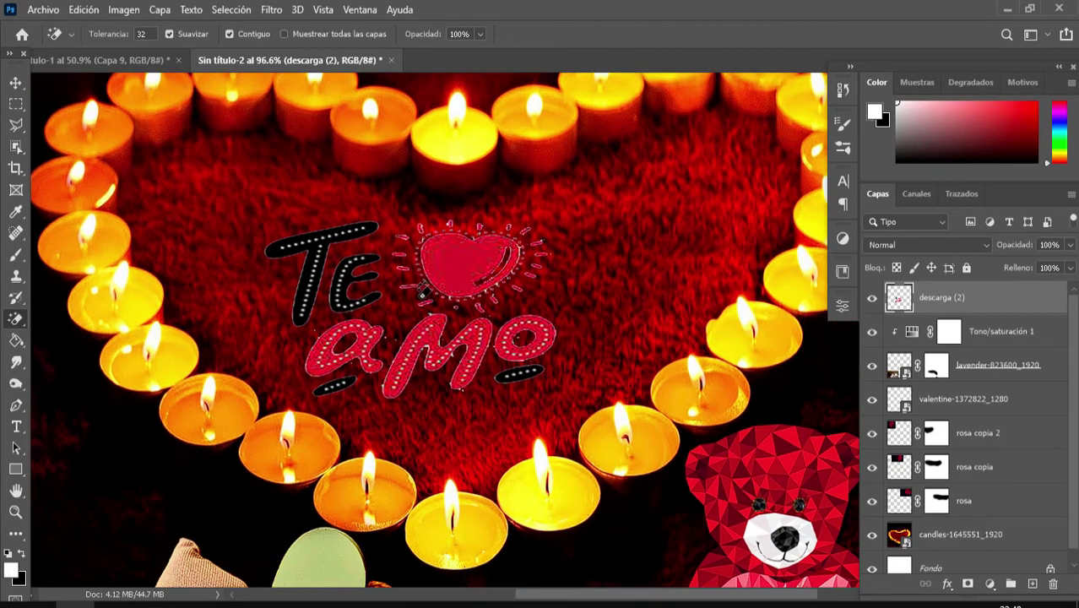
{"action": "scroll", "coordinate": [422, 289], "scroll_direction": "down", "scroll_amount": 1}
{"action": "scroll", "coordinate": [407, 292], "scroll_direction": "down", "scroll_amount": 1}
Enlarge the Te amo graphic slightly with Free Transform.
{"action": "key", "text": "v"}
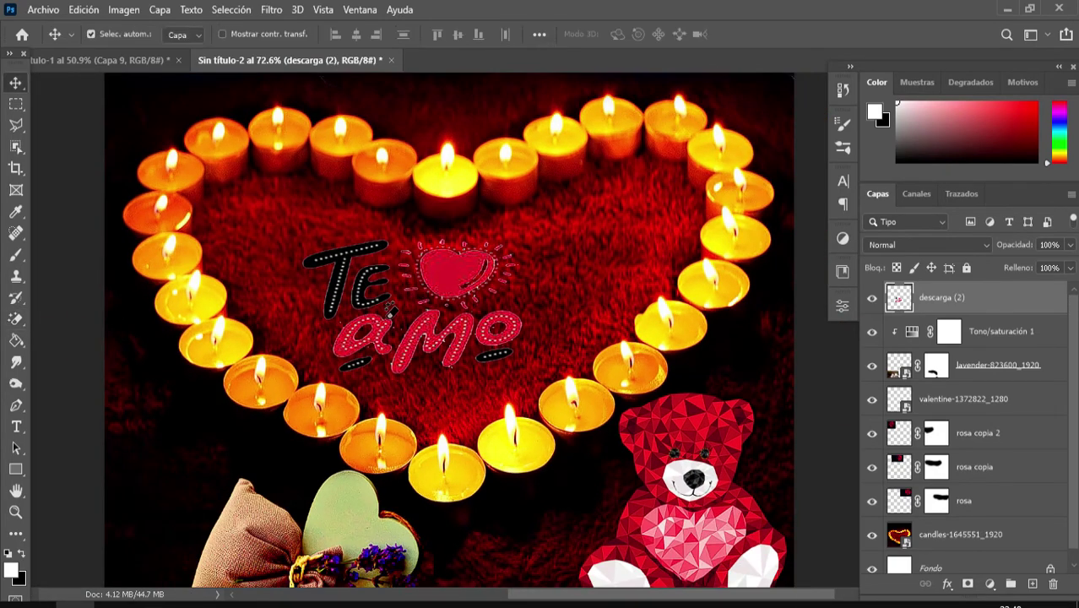
{"action": "key", "text": "ctrl+t"}
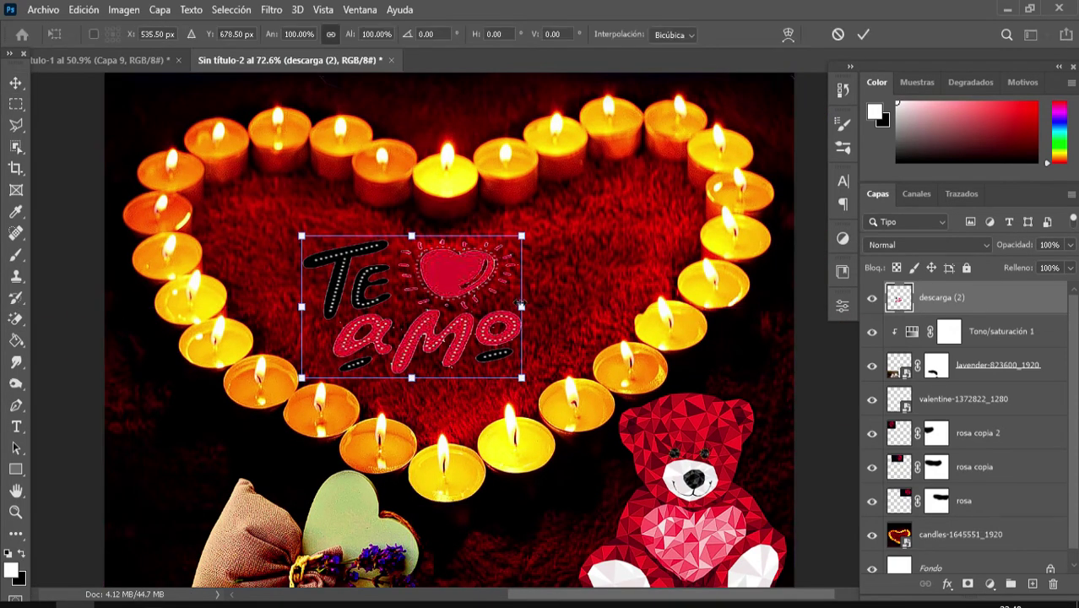
{"action": "mouse_move", "coordinate": [521, 304]}
{"action": "left_mouse_down"}
{"action": "mouse_move", "coordinate": [557, 303]}
{"action": "mouse_move", "coordinate": [536, 312]}
{"action": "left_mouse_up"}
{"action": "key", "text": "Return"}
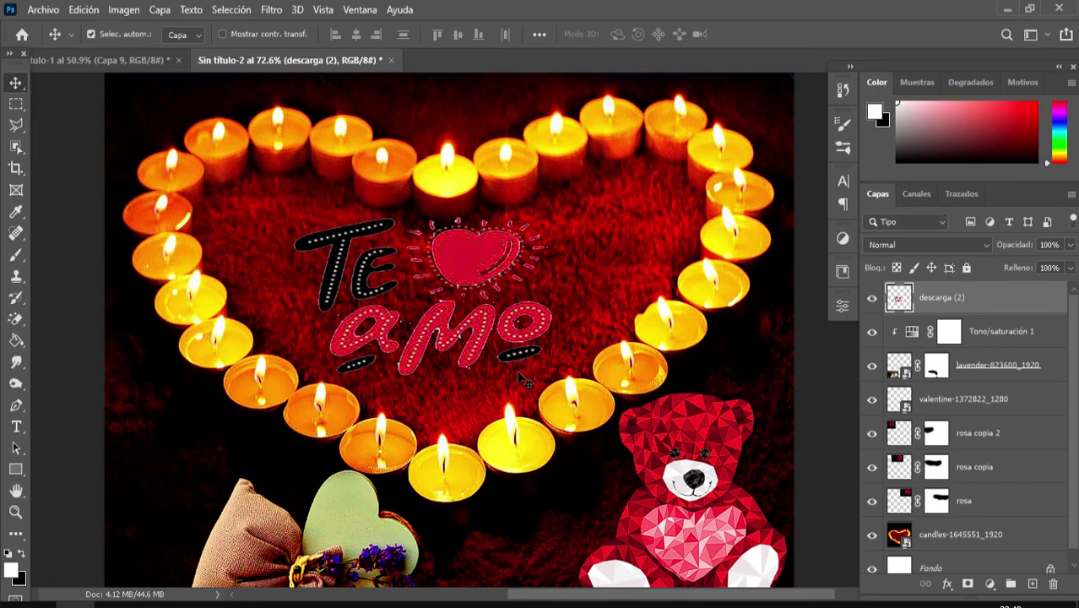
Stretch the Te amo graphic wider to about 127% across the candle heart.
{"action": "left_click", "coordinate": [16, 82]}
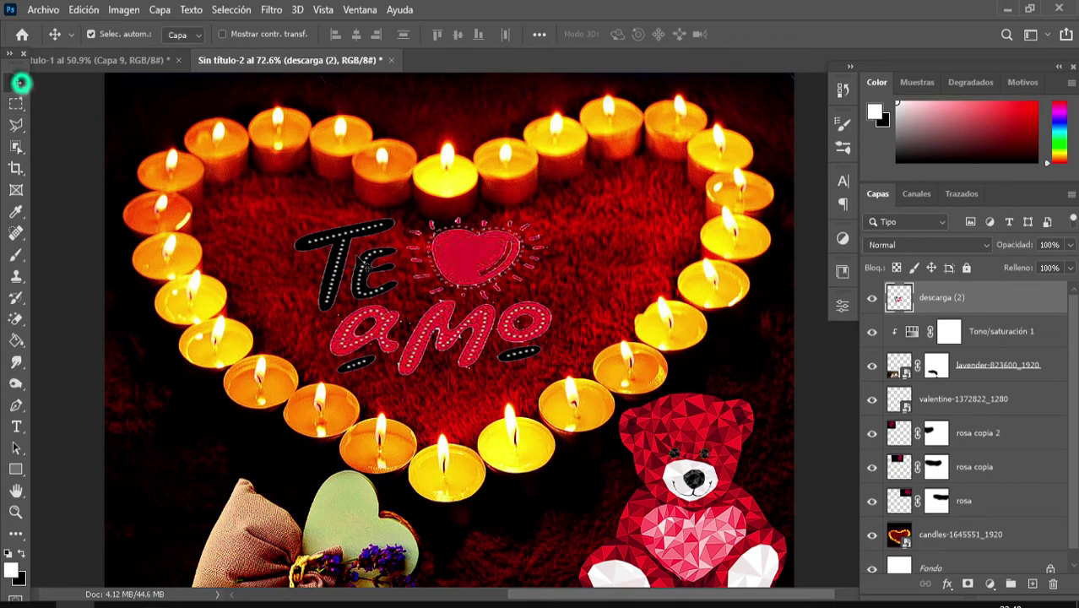
{"action": "left_click", "coordinate": [429, 316]}
{"action": "key", "text": "ctrl+t"}
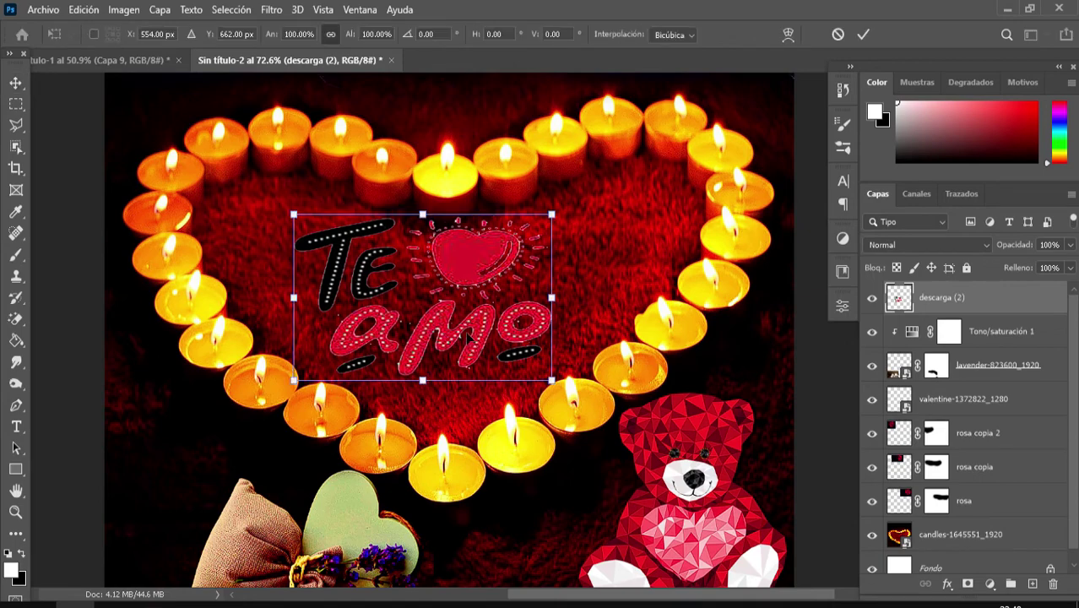
{"action": "mouse_move", "coordinate": [464, 327]}
{"action": "left_mouse_down"}
{"action": "mouse_move", "coordinate": [469, 342]}
{"action": "mouse_move", "coordinate": [464, 334]}
{"action": "left_mouse_up"}
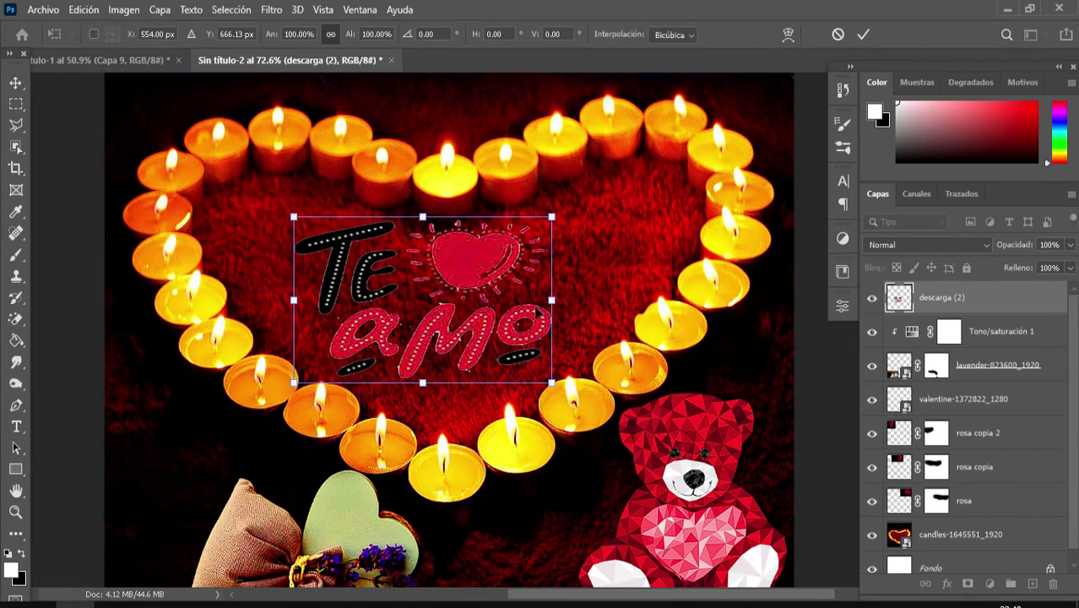
{"action": "left_click_drag", "start_coordinate": [552, 300], "coordinate": [589, 300]}
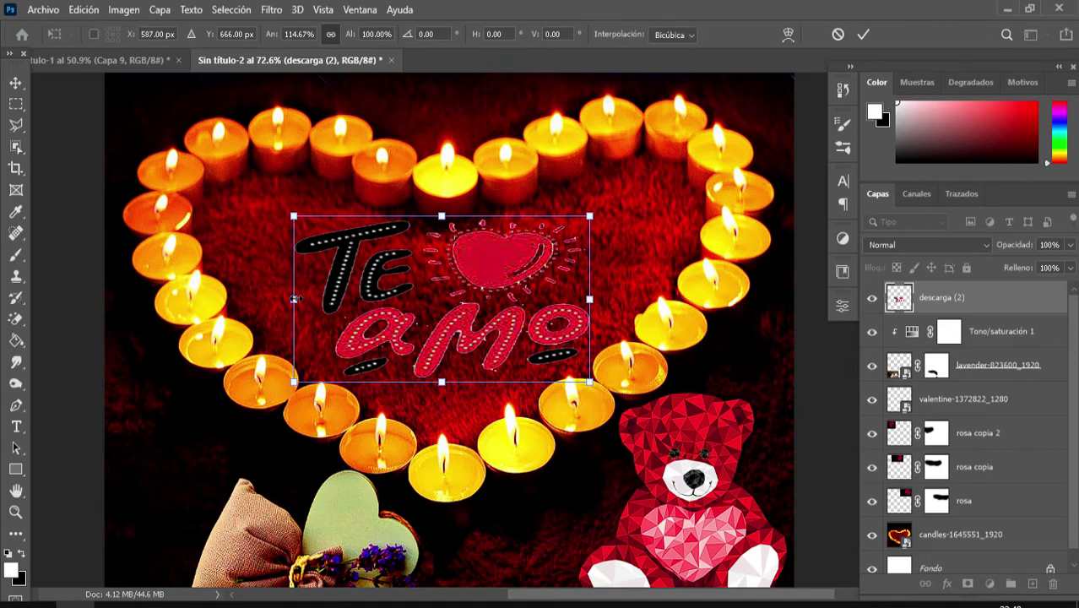
{"action": "left_click_drag", "start_coordinate": [293, 300], "coordinate": [262, 300]}
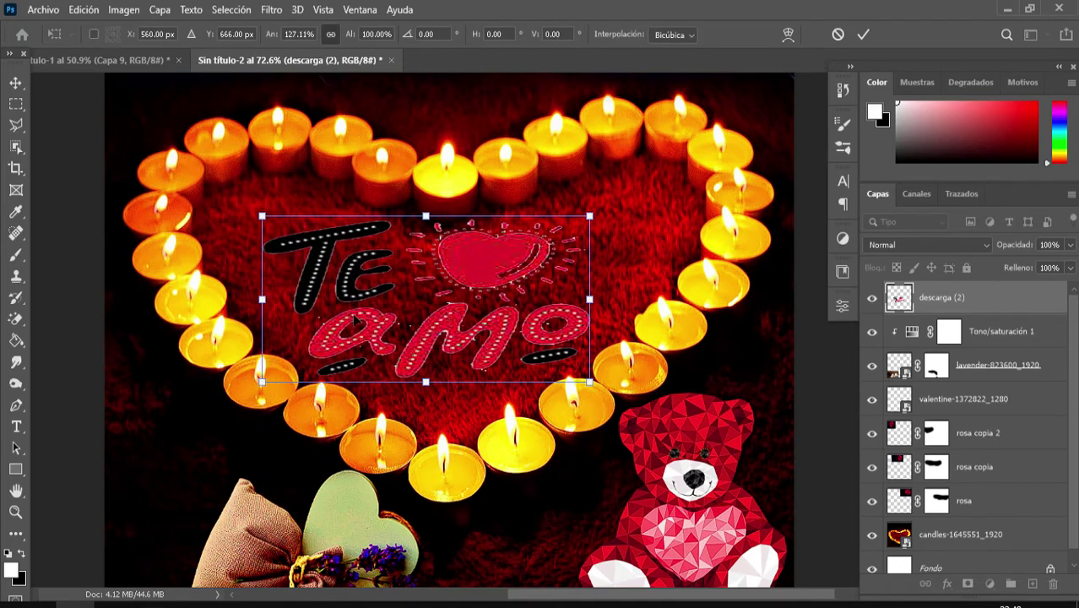
{"action": "key", "text": "Return"}
{"action": "scroll", "coordinate": [540, 372], "scroll_direction": "down", "scroll_amount": 1}
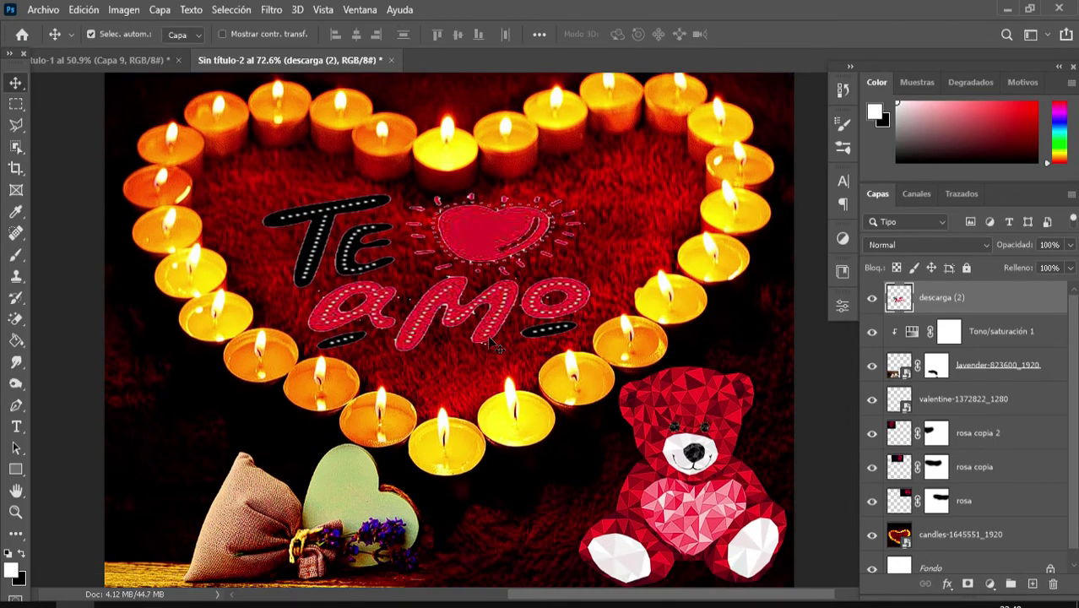
{"action": "scroll", "coordinate": [506, 351], "scroll_direction": "down", "scroll_amount": 1}
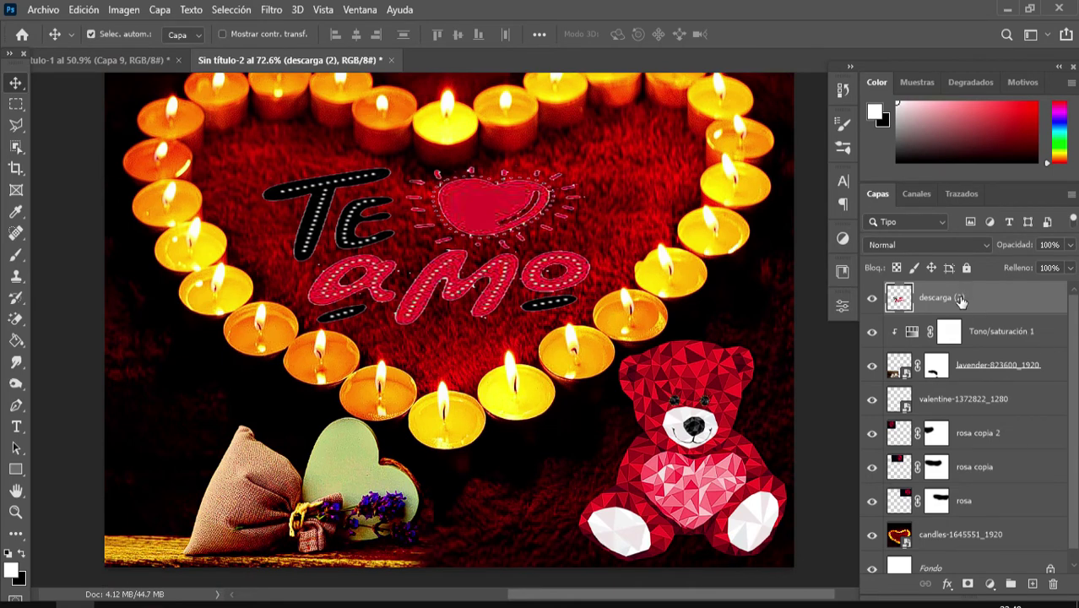
Add a yellow outer glow with 15% spread and a bevel and emboss to the Te amo layer.
{"action": "right_click", "coordinate": [1003, 316]}
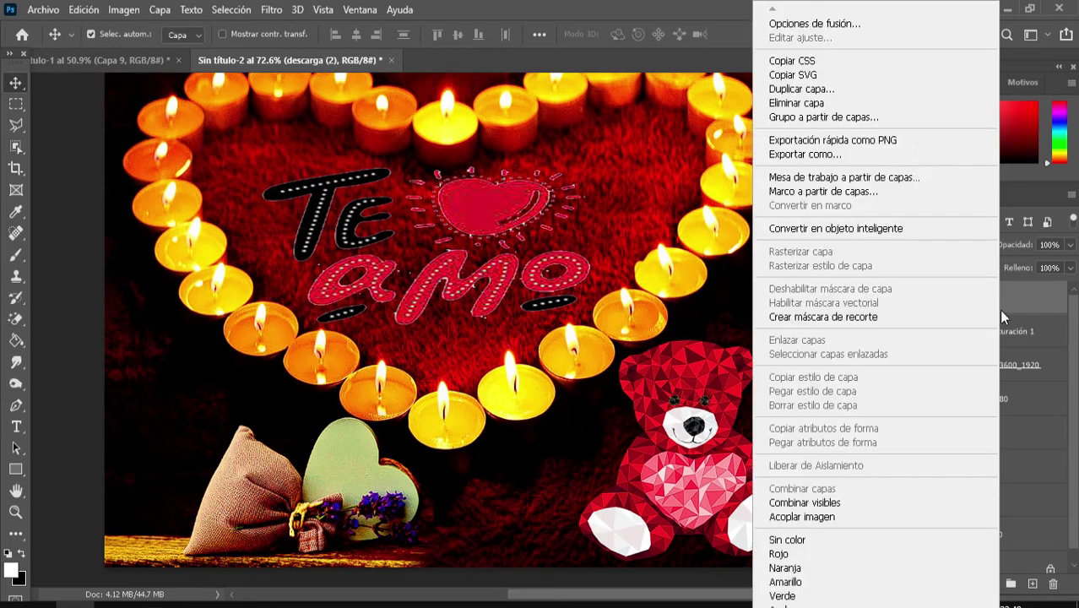
{"action": "left_click", "coordinate": [817, 24]}
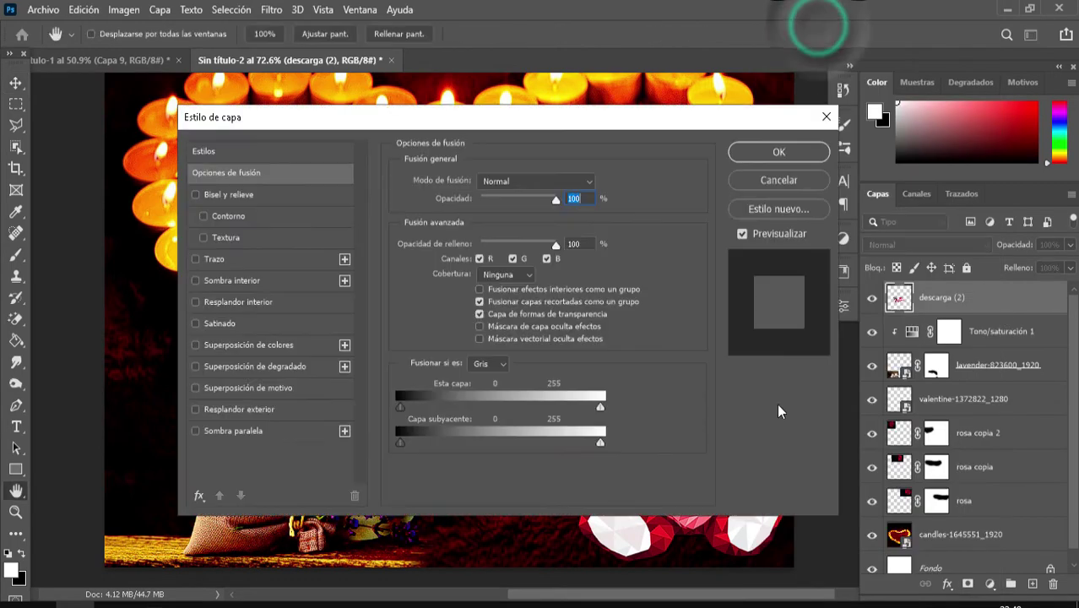
{"action": "left_click_drag", "start_coordinate": [460, 126], "coordinate": [771, 172]}
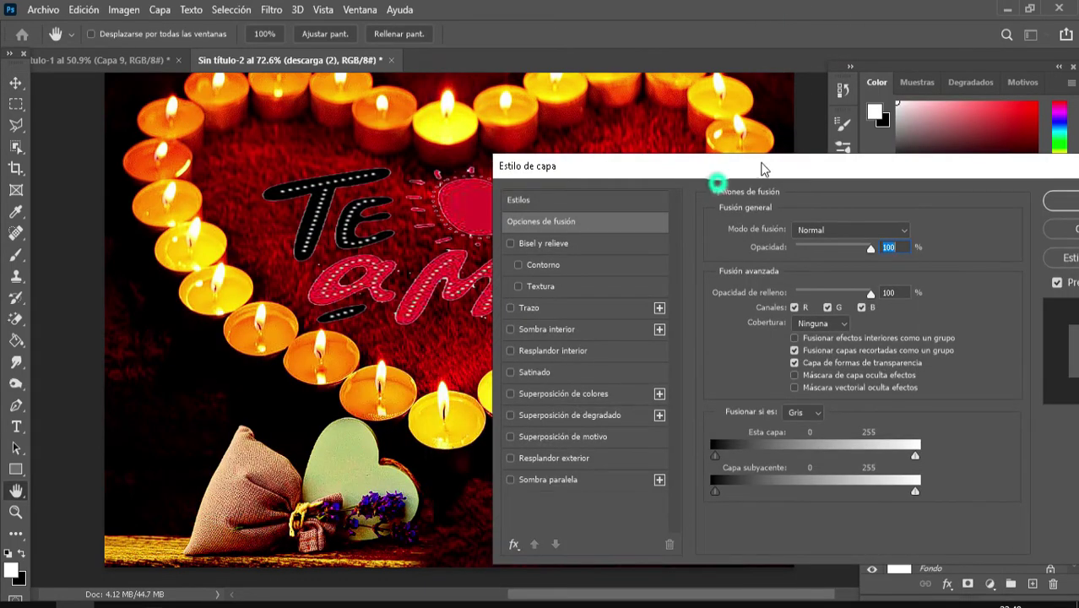
{"action": "left_click", "coordinate": [554, 459]}
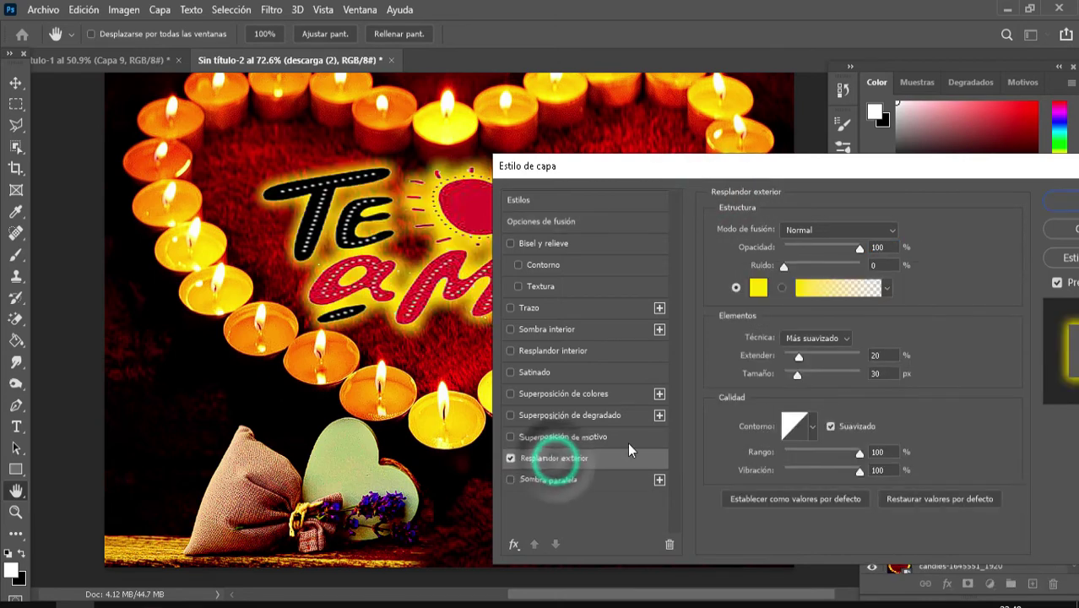
{"action": "left_click_drag", "start_coordinate": [644, 168], "coordinate": [747, 157]}
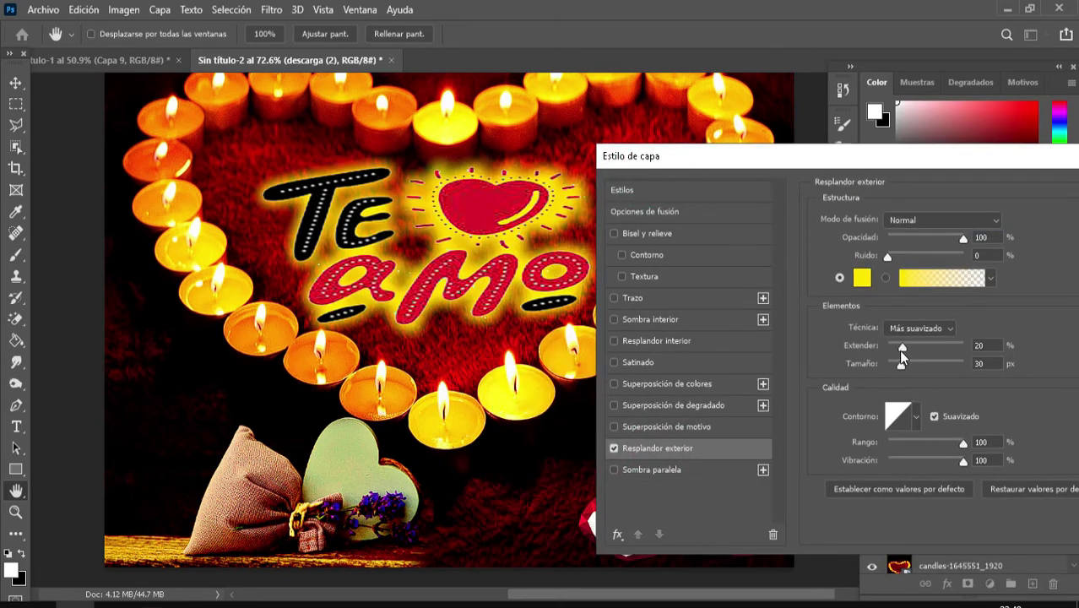
{"action": "left_click_drag", "start_coordinate": [899, 347], "coordinate": [898, 347]}
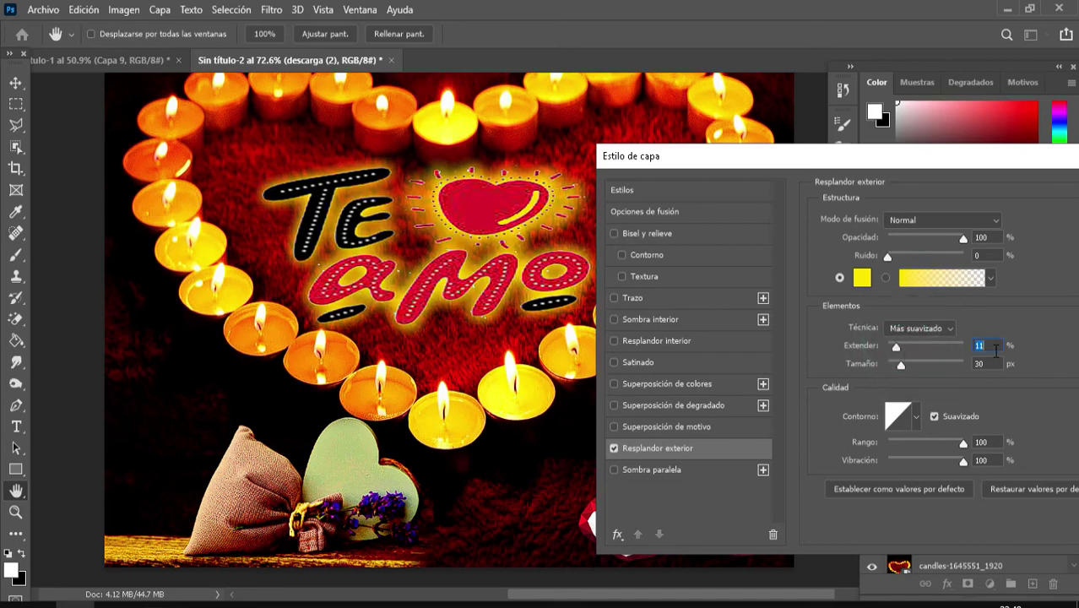
{"action": "type", "text": "5"}
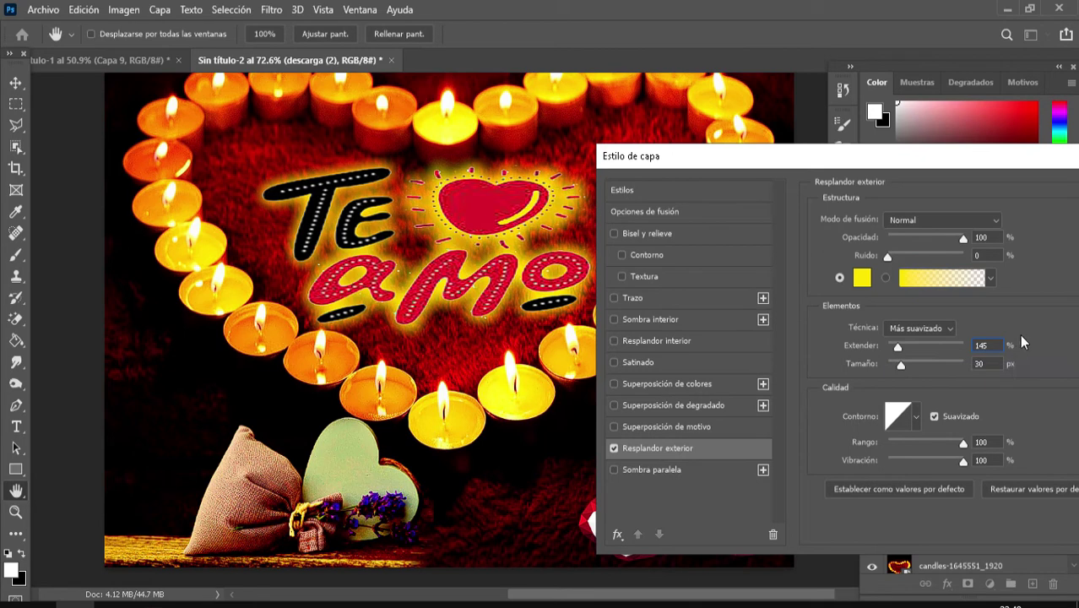
{"action": "key", "text": "BackSpace"}
{"action": "key", "text": "BackSpace"}
{"action": "type", "text": "5"}
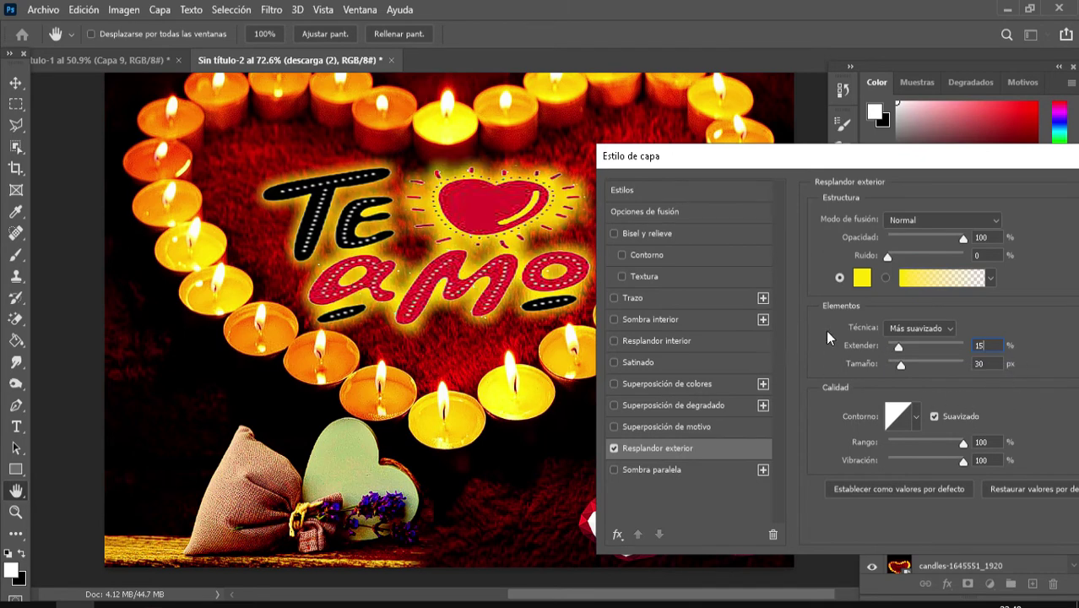
{"action": "left_click", "coordinate": [619, 233]}
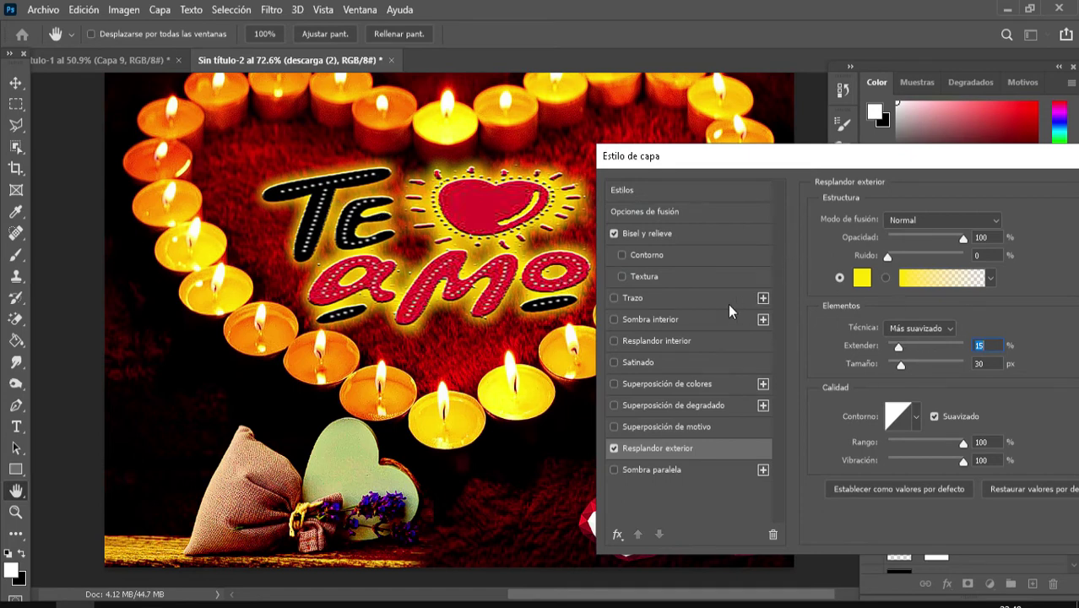
Raise the Te amo outer glow spread to 20% and confirm the layer style.
{"action": "left_click", "coordinate": [672, 230]}
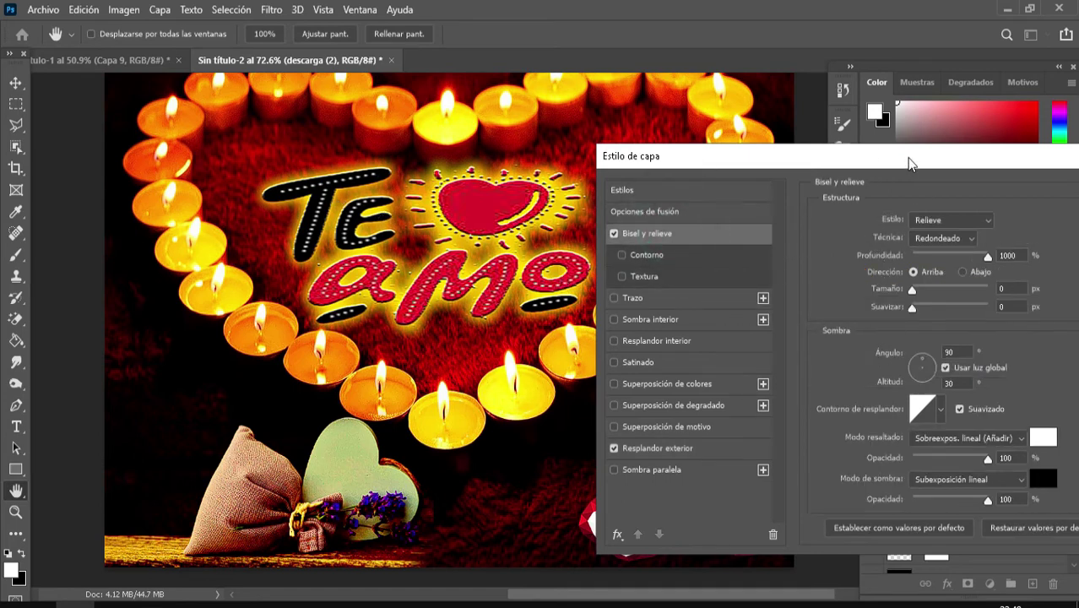
{"action": "left_click_drag", "start_coordinate": [910, 162], "coordinate": [859, 147]}
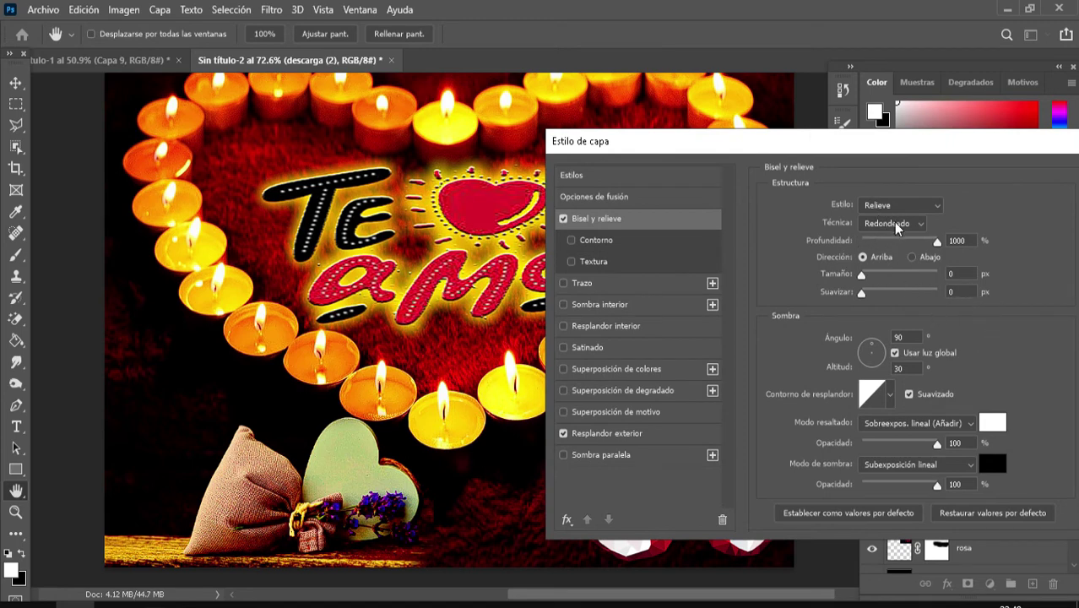
{"action": "left_click_drag", "start_coordinate": [849, 143], "coordinate": [766, 127]}
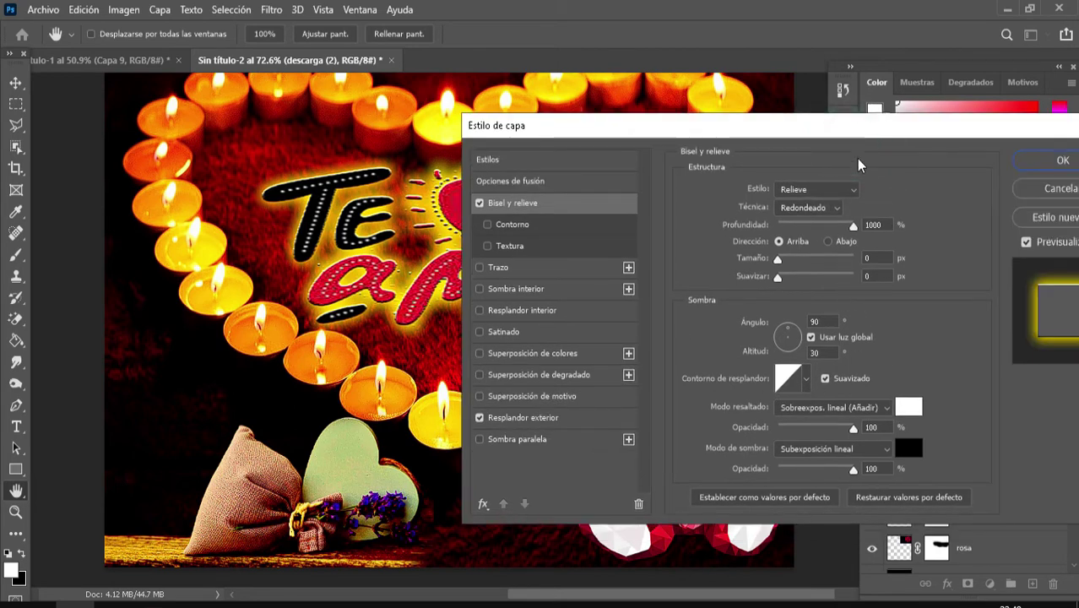
{"action": "left_click", "coordinate": [550, 417]}
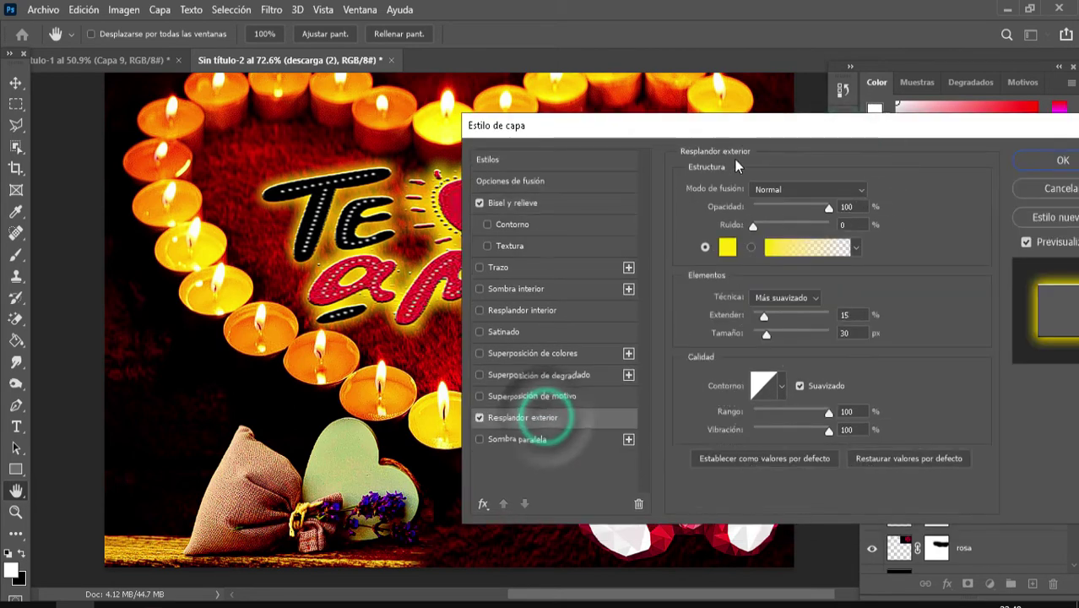
{"action": "left_click_drag", "start_coordinate": [718, 128], "coordinate": [778, 116]}
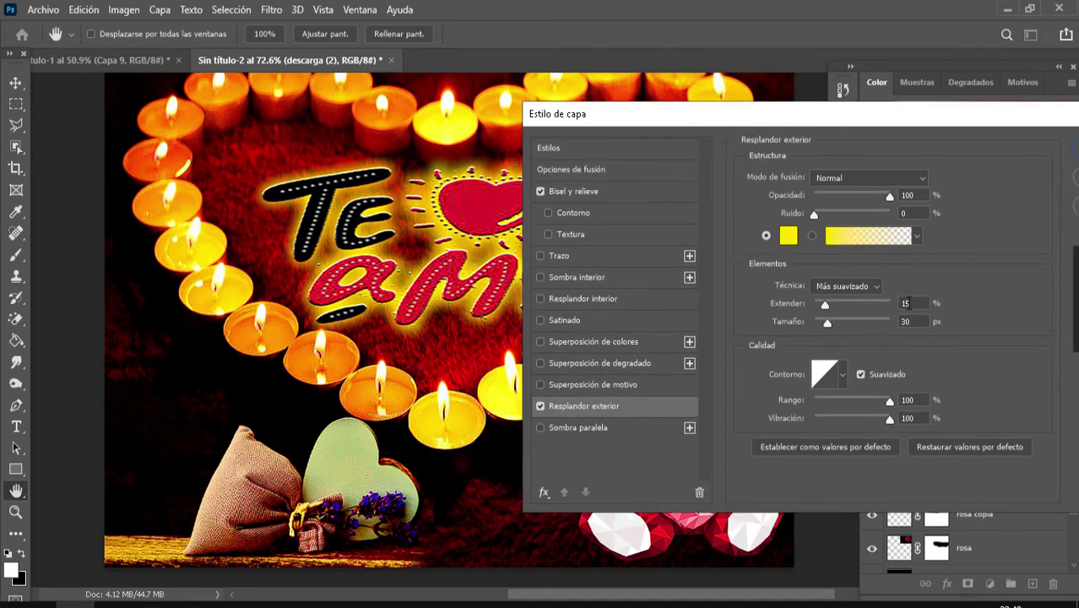
{"action": "left_click", "coordinate": [905, 303]}
{"action": "type", "text": "20"}
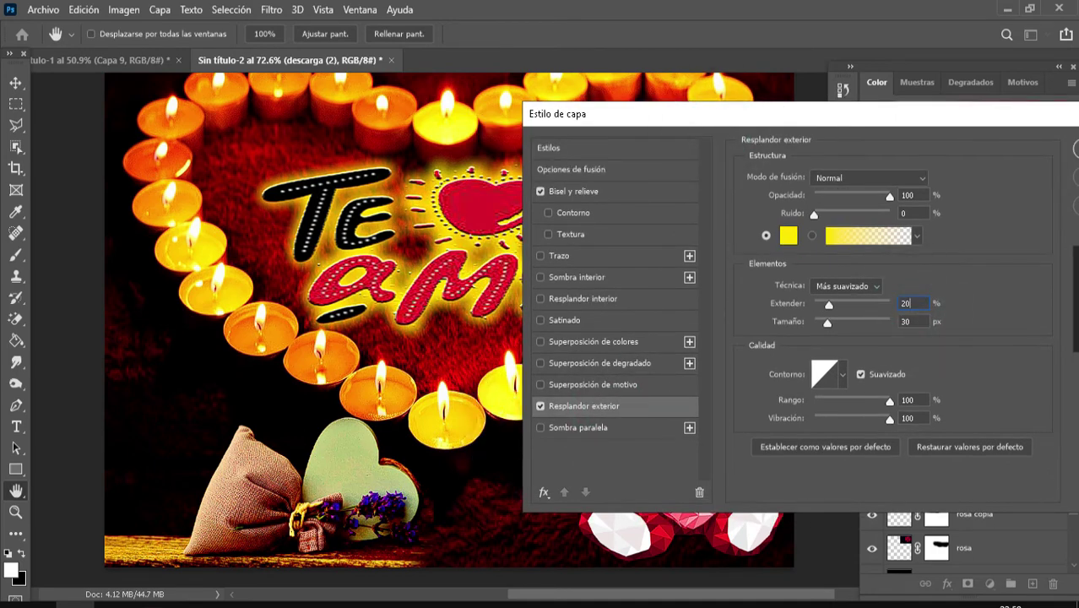
{"action": "left_click_drag", "start_coordinate": [900, 115], "coordinate": [871, 98]}
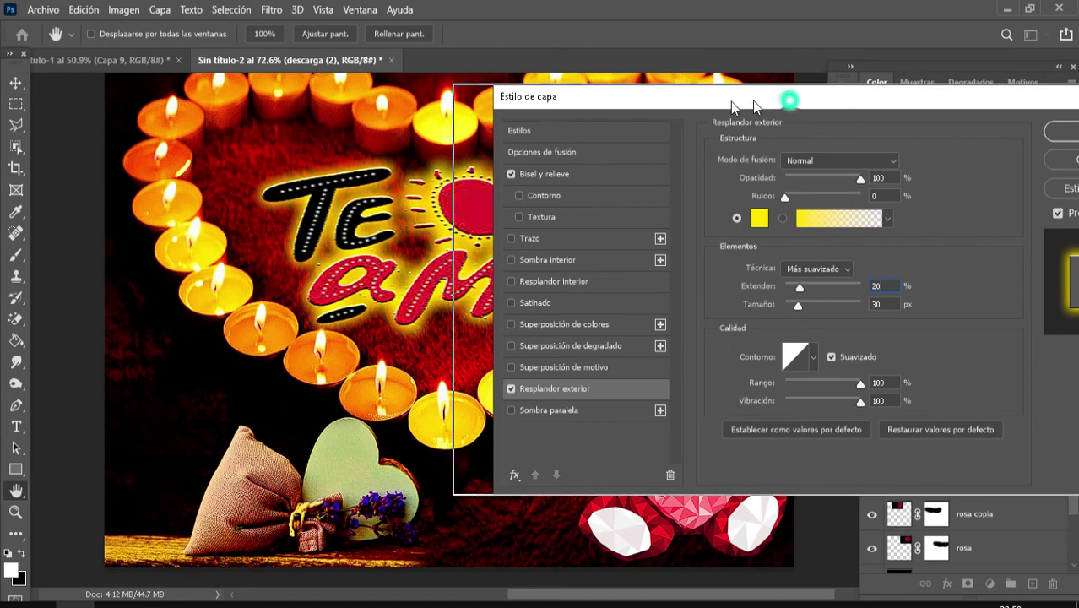
{"action": "left_click_drag", "start_coordinate": [801, 100], "coordinate": [702, 97]}
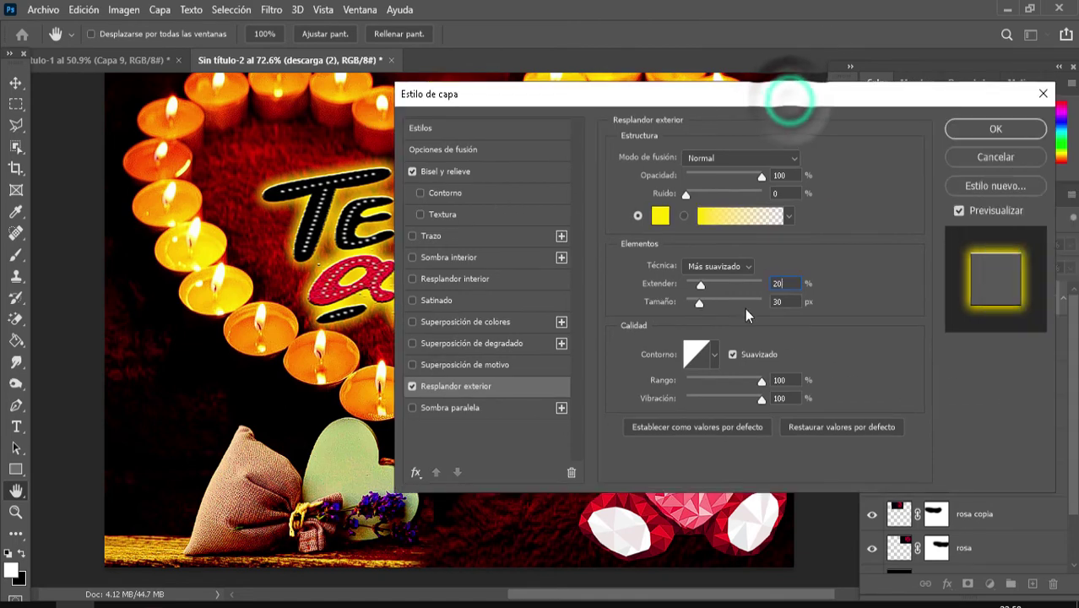
{"action": "left_click", "coordinate": [994, 129]}
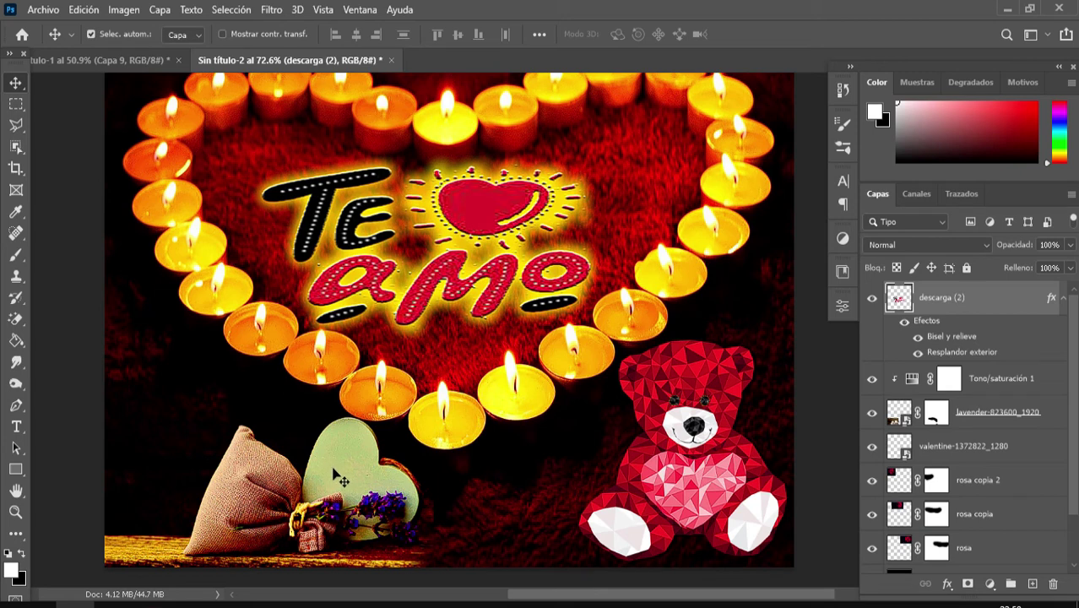
Switch to the Type tool with the Edwardian Script ITC font and zoom in on the green heart.
{"action": "key", "text": "t"}
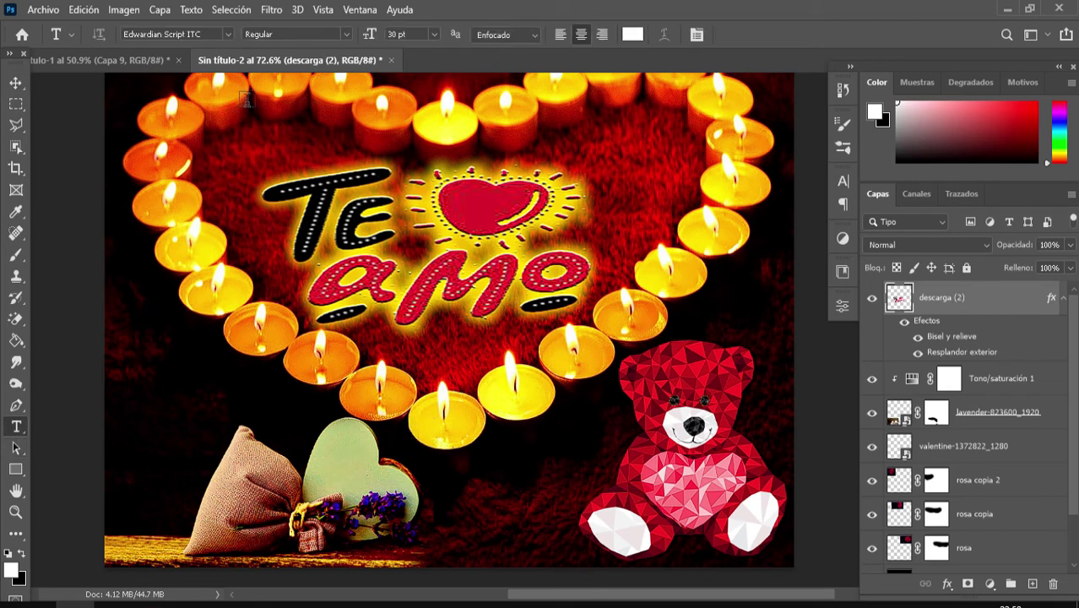
{"action": "left_click", "coordinate": [229, 35]}
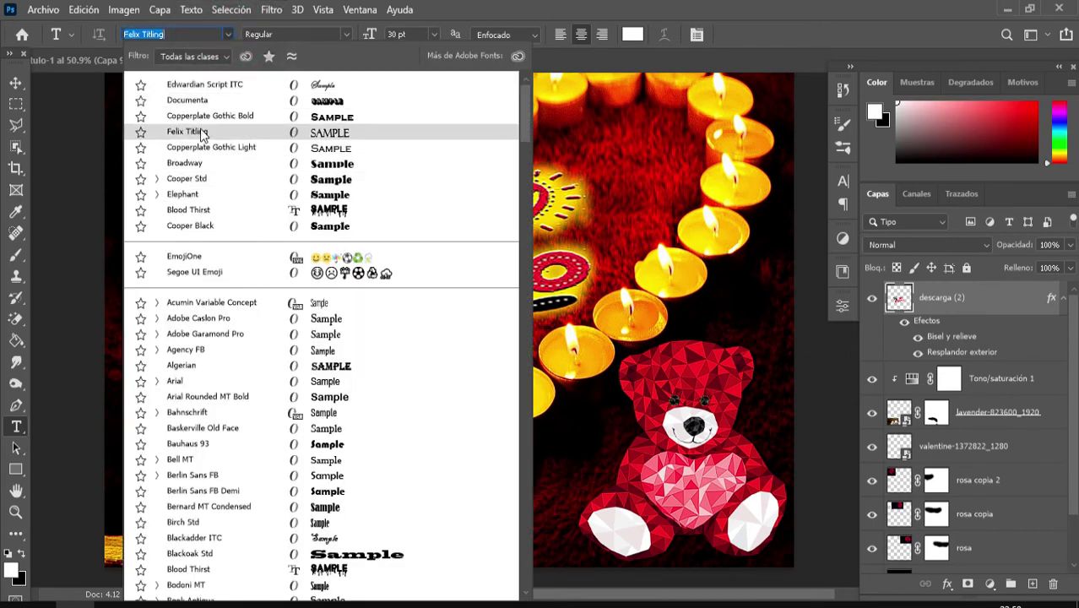
{"action": "left_click", "coordinate": [218, 85]}
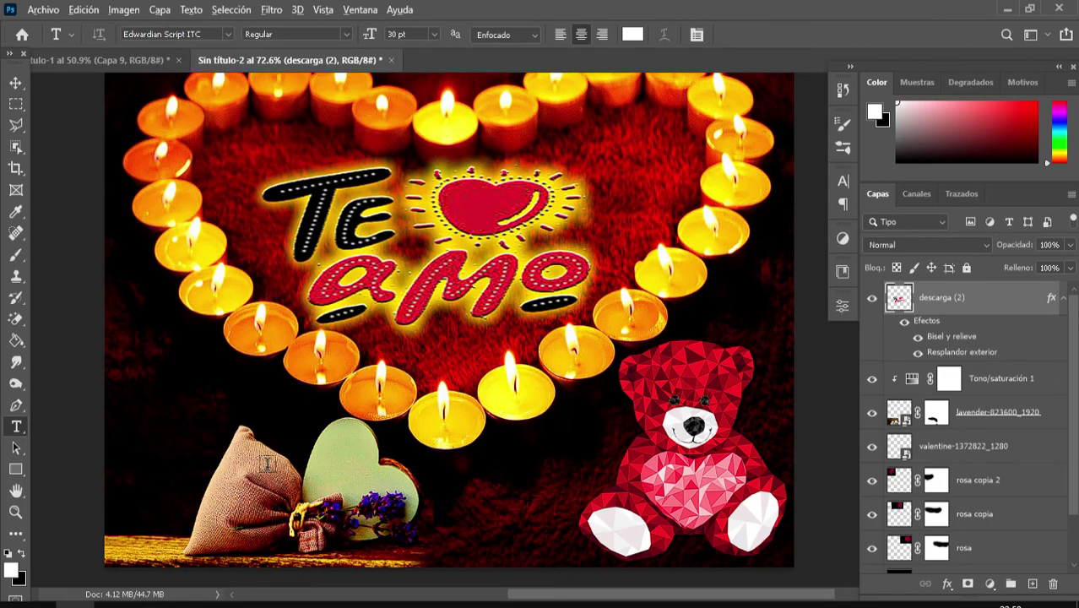
{"action": "scroll", "coordinate": [267, 463], "scroll_direction": "up", "scroll_amount": 1}
{"action": "scroll", "coordinate": [371, 456], "scroll_direction": "up", "scroll_amount": 1}
{"action": "scroll", "coordinate": [360, 422], "scroll_direction": "up", "scroll_amount": 1}
{"action": "scroll", "coordinate": [359, 422], "scroll_direction": "up", "scroll_amount": 1}
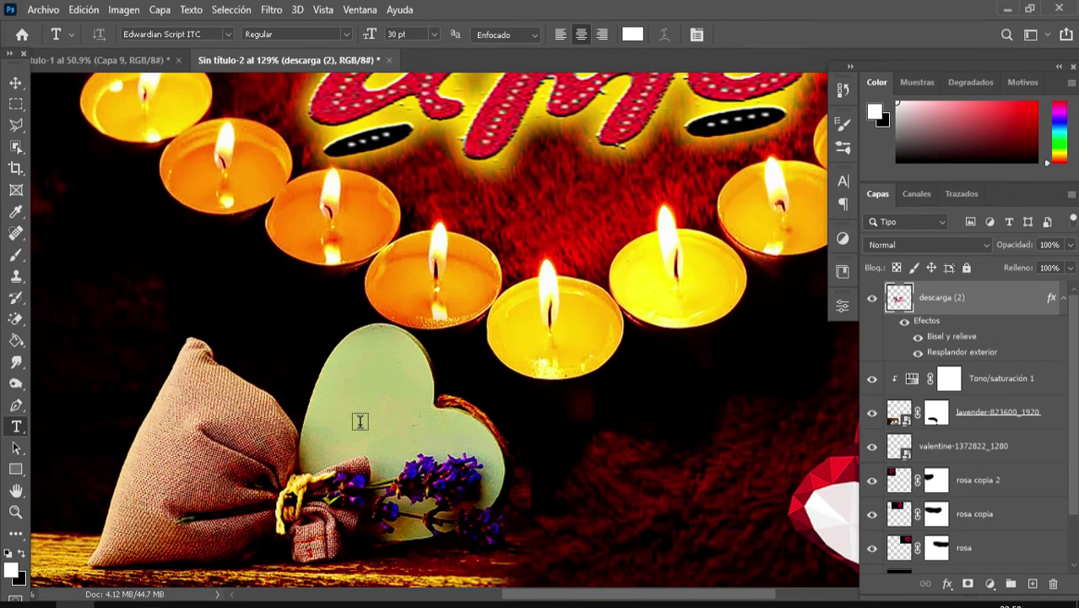
{"action": "scroll", "coordinate": [360, 422], "scroll_direction": "up", "scroll_amount": 1}
Write 'Te' and 'Extraño' on two lines across the green heart.
{"action": "left_click", "coordinate": [361, 370]}
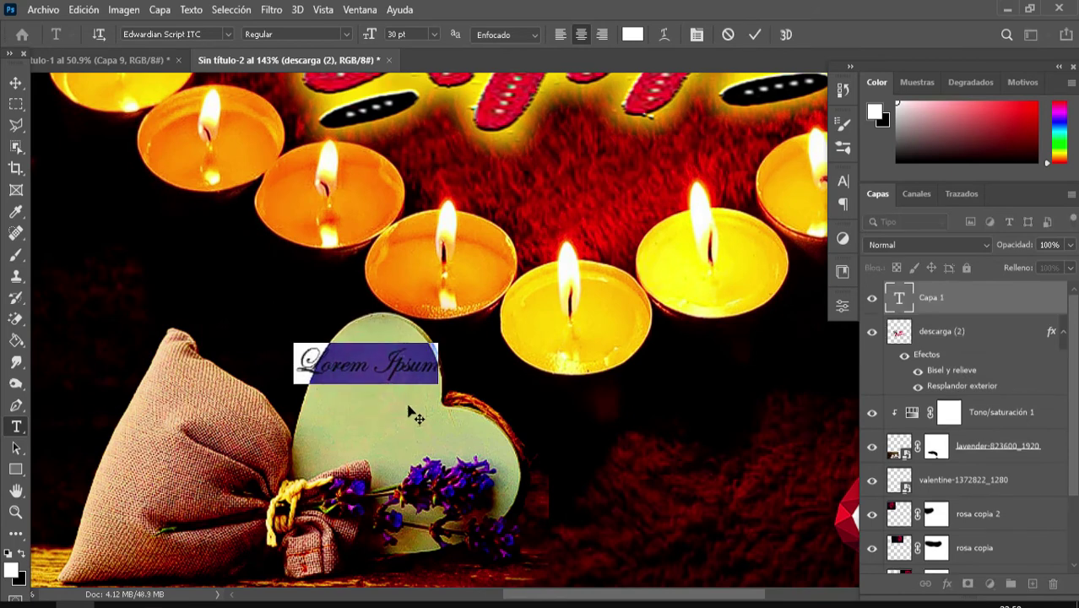
{"action": "type", "text": "Te"}
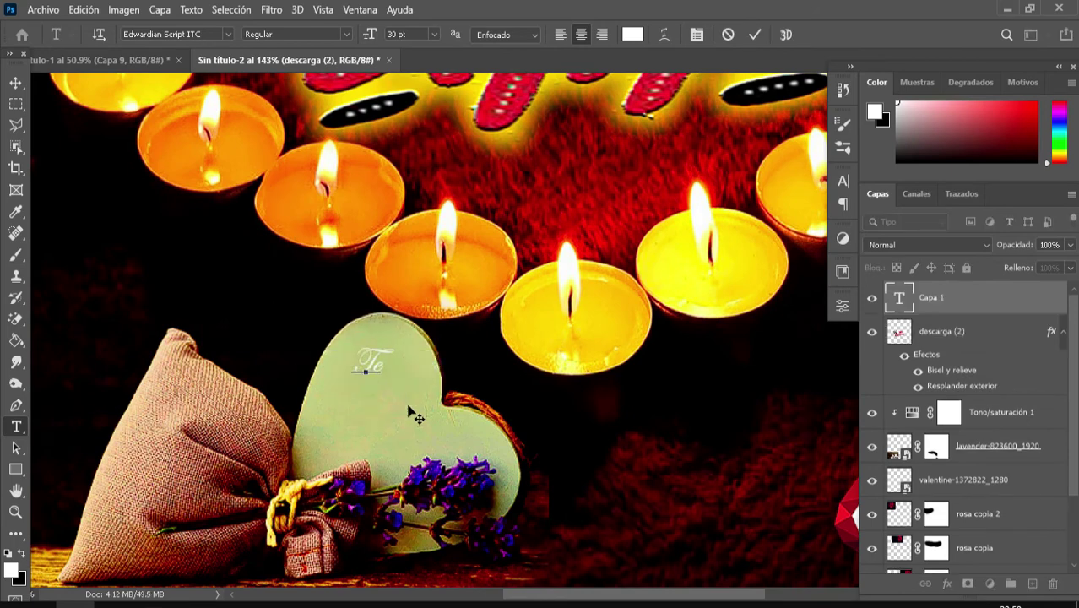
{"action": "key", "text": "Return"}
{"action": "type", "text": "Ex"}
{"action": "type", "text": "traño"}
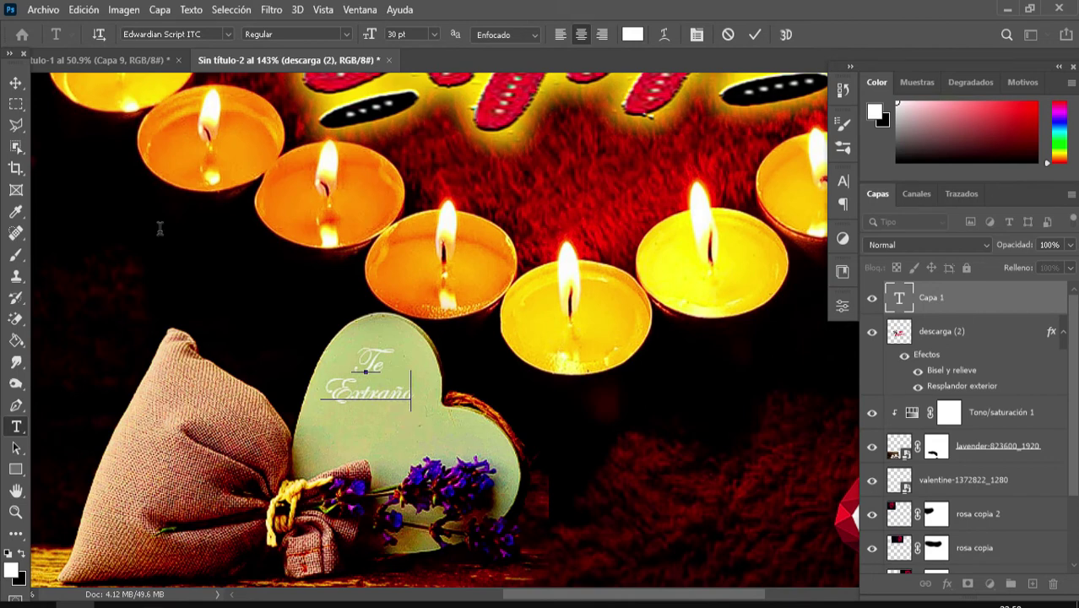
{"action": "left_click", "coordinate": [11, 78]}
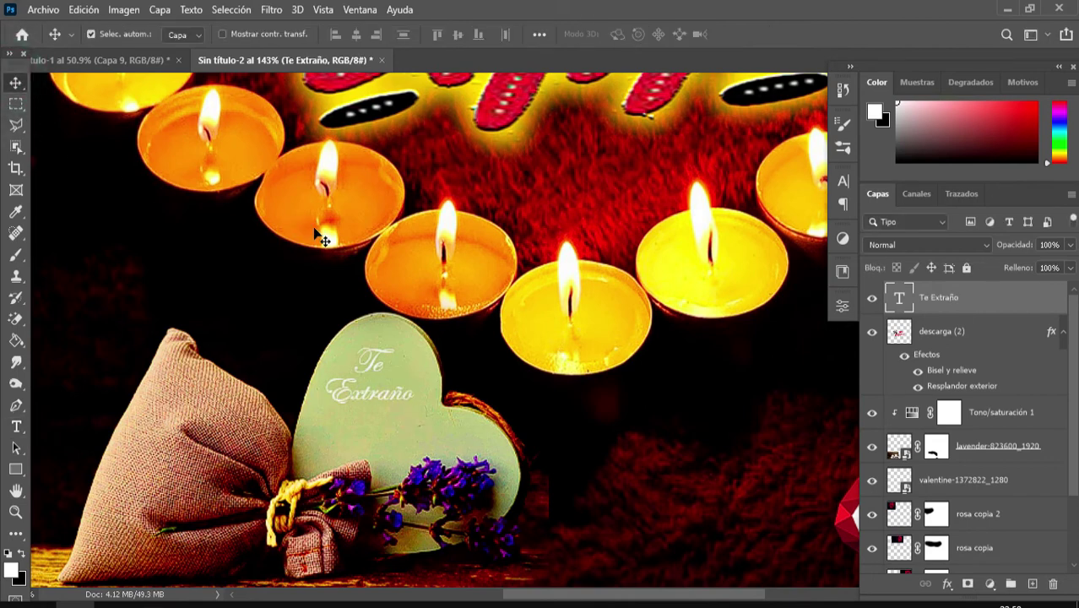
Change the Te Extraño text colour to black.
{"action": "key", "text": "t"}
{"action": "left_click", "coordinate": [632, 34]}
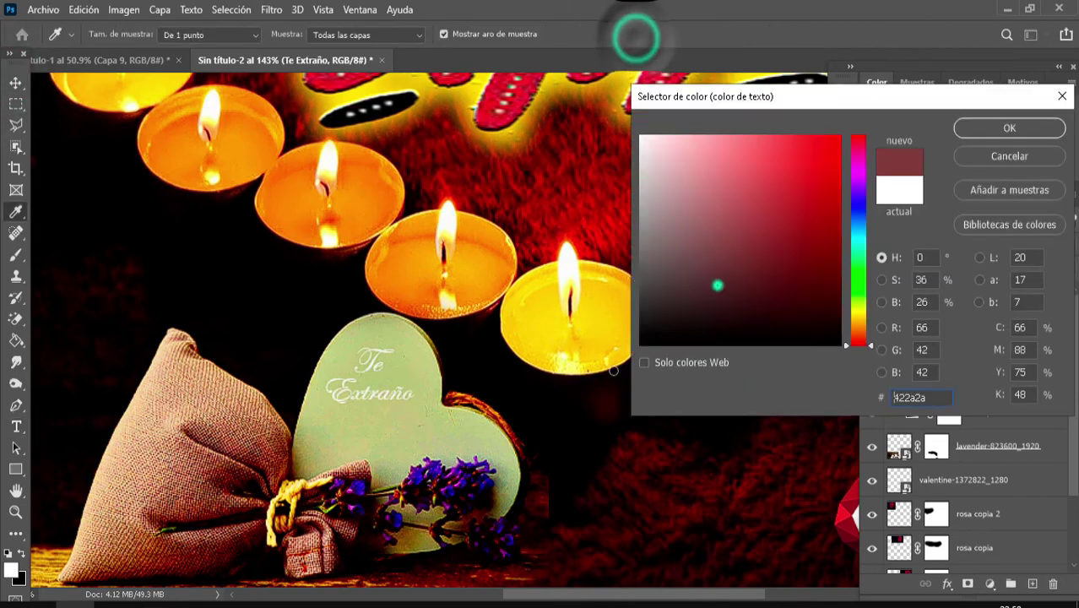
{"action": "left_click_drag", "start_coordinate": [633, 37], "coordinate": [718, 283]}
{"action": "left_click", "coordinate": [985, 135]}
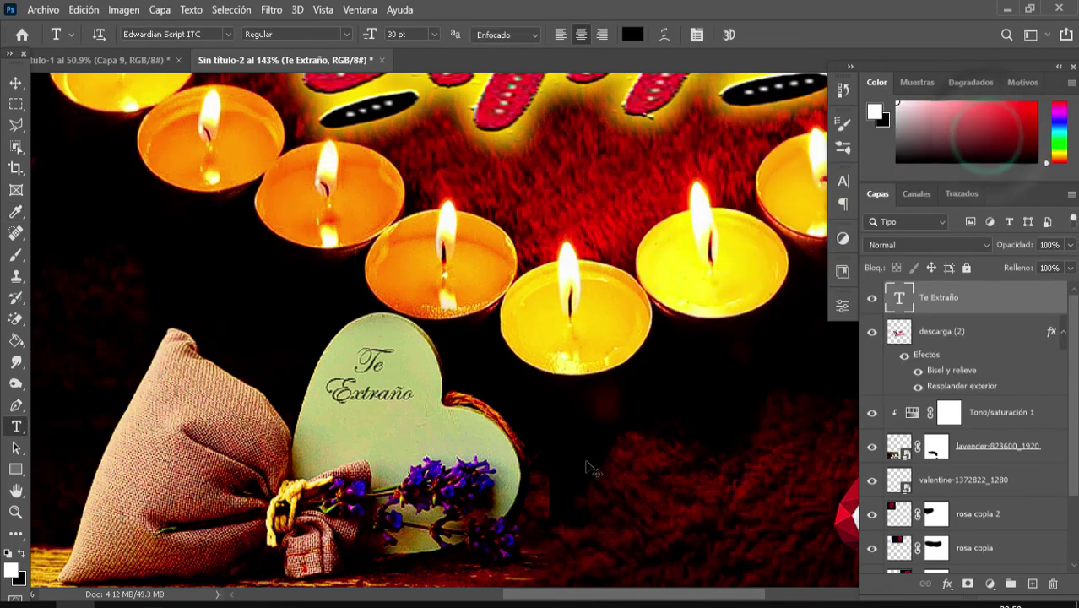
{"action": "key", "text": "ctrl+t"}
Scale the Te Extraño text to about 202% (60.66 pt), nudge it right, and commit.
{"action": "left_click_drag", "start_coordinate": [368, 409], "coordinate": [387, 446]}
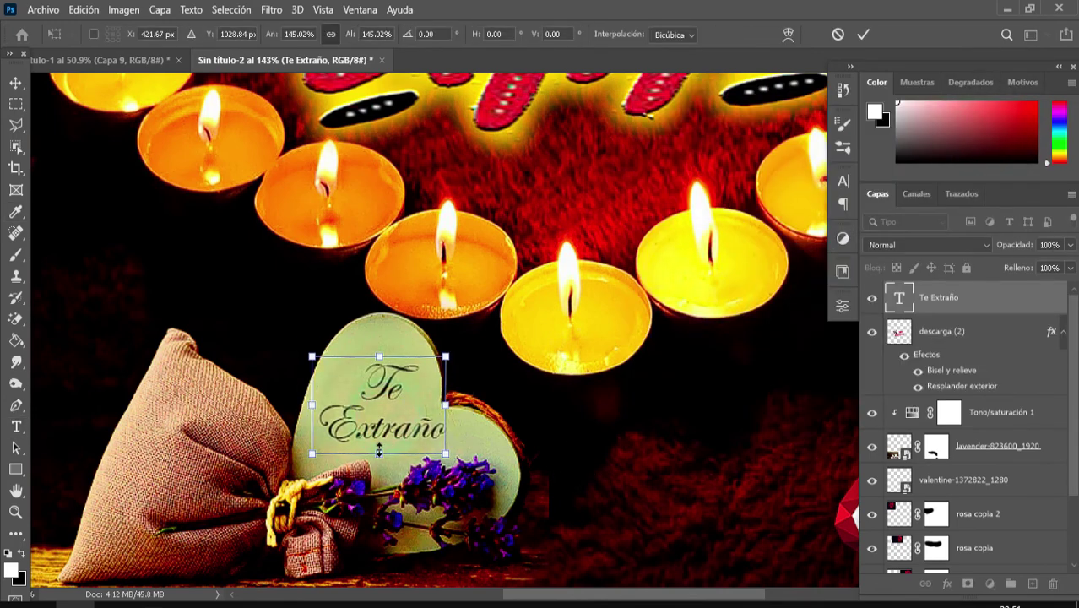
{"action": "left_click_drag", "start_coordinate": [387, 447], "coordinate": [379, 467]}
{"action": "left_click_drag", "start_coordinate": [378, 355], "coordinate": [377, 329]}
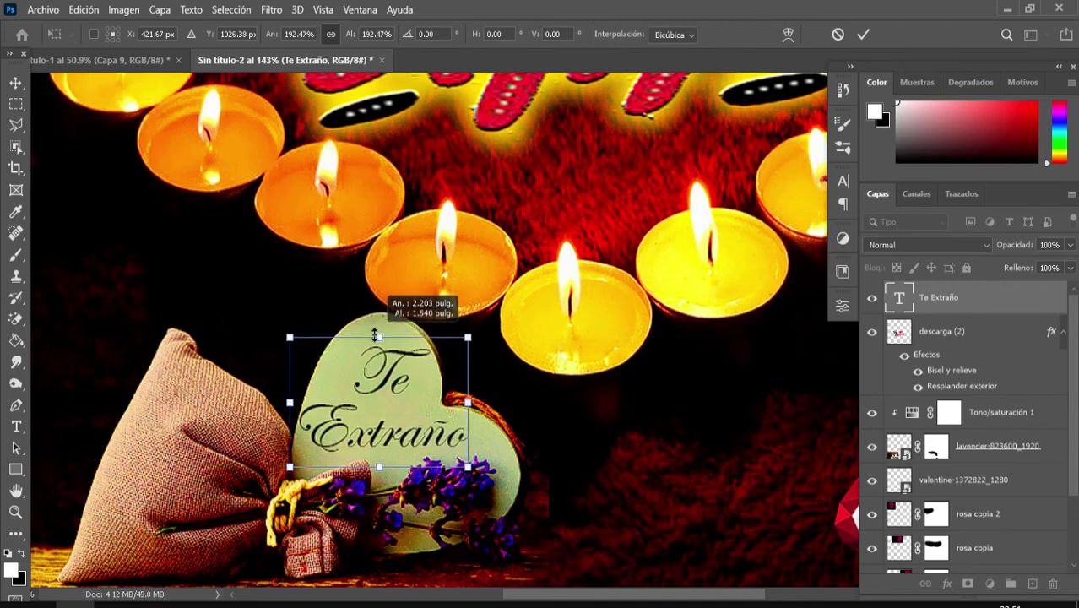
{"action": "left_click_drag", "start_coordinate": [377, 329], "coordinate": [377, 330]}
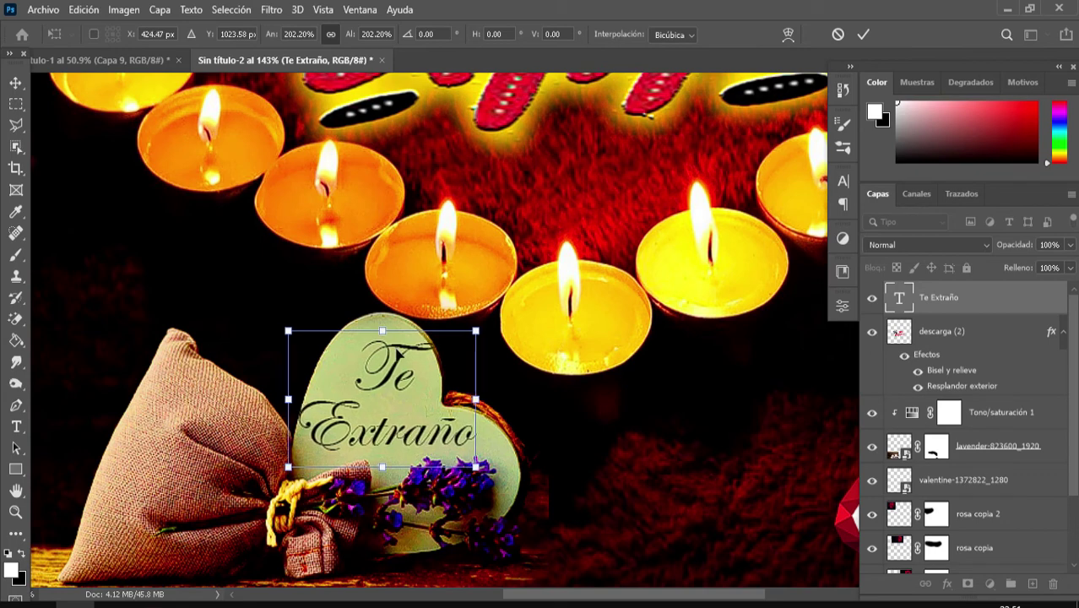
{"action": "left_click_drag", "start_coordinate": [465, 430], "coordinate": [471, 430]}
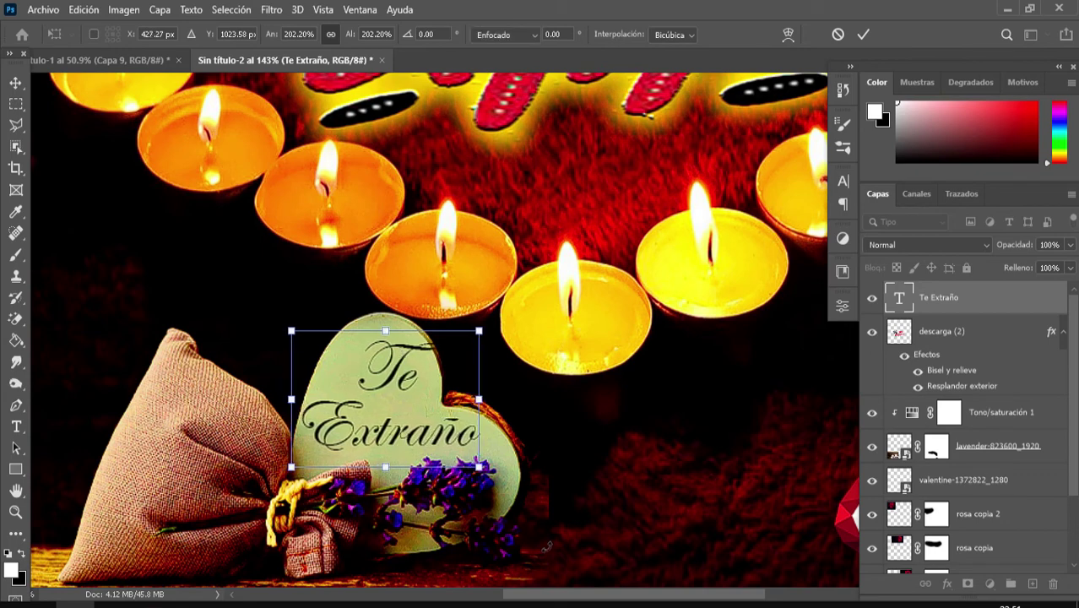
{"action": "key", "text": "Return"}
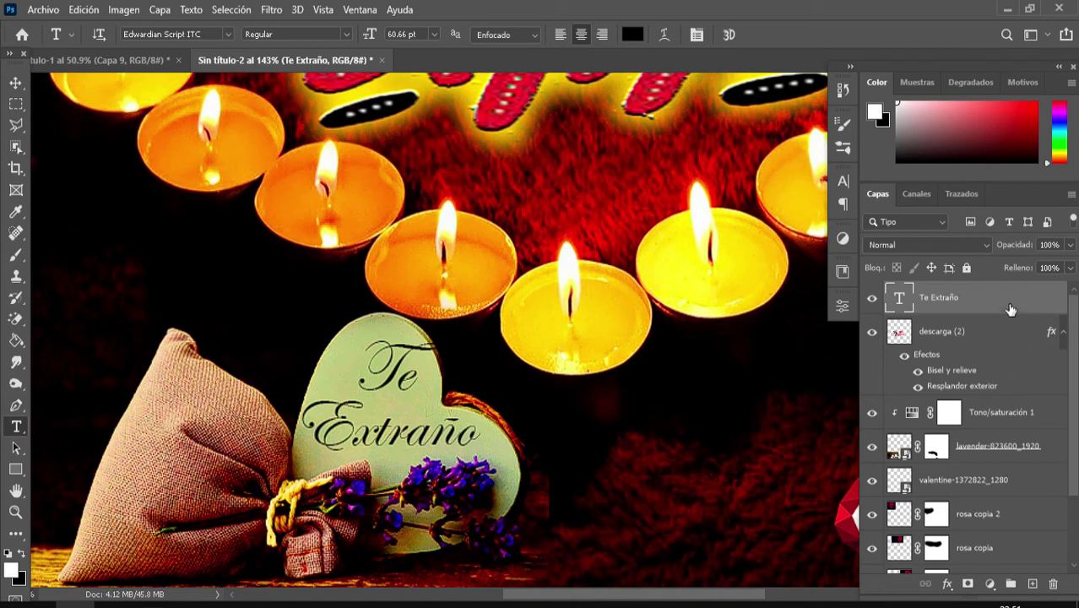
Duplicate the Te Extraño layer, select all copies with the original, and merge them into 'Te Extraño copia 8'.
{"action": "key", "text": "ctrl+j"}
{"action": "key", "text": "ctrl+j"}
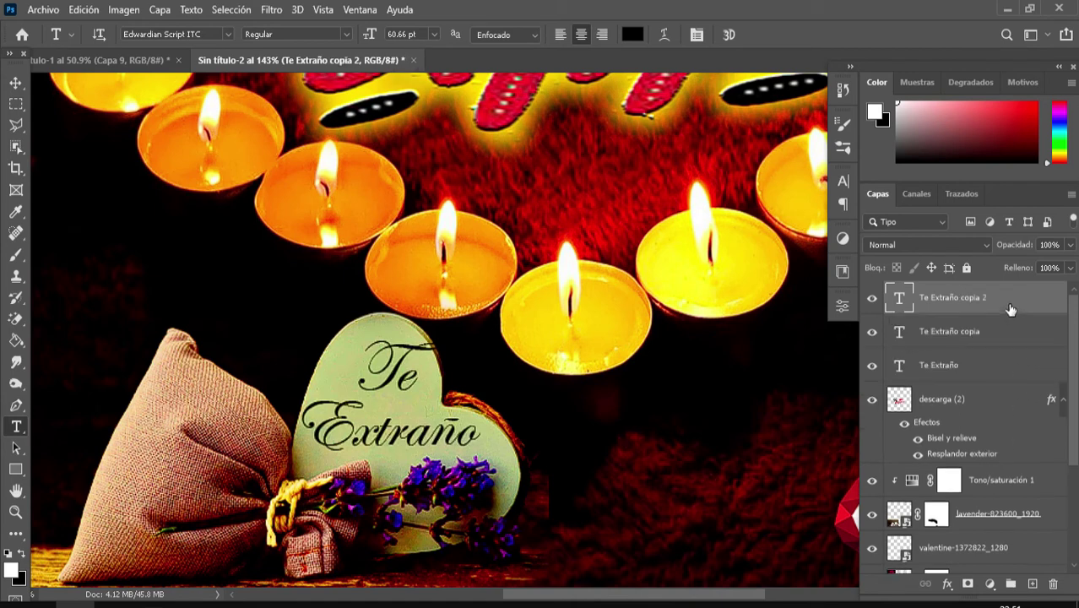
{"action": "key", "text": "ctrl+j"}
{"action": "key", "text": "ctrl+j"}
{"action": "key", "text": "ctrl+j"}
{"action": "key", "text": "ctrl+j"}
{"action": "key", "text": "ctrl+j"}
{"action": "key", "text": "ctrl+j"}
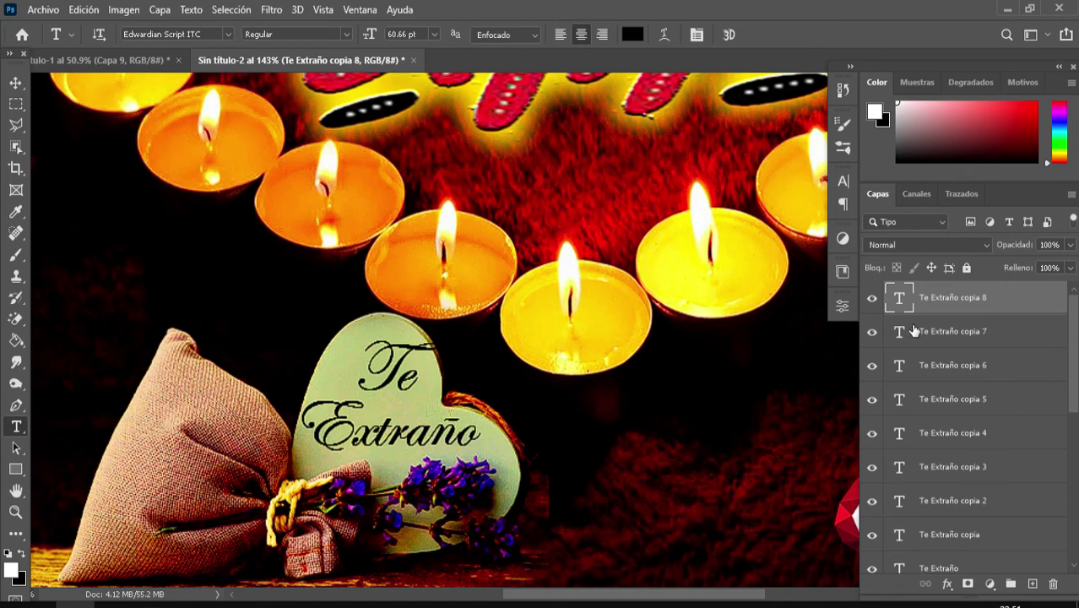
{"action": "scroll", "coordinate": [986, 356], "scroll_direction": "down", "scroll_amount": 3}
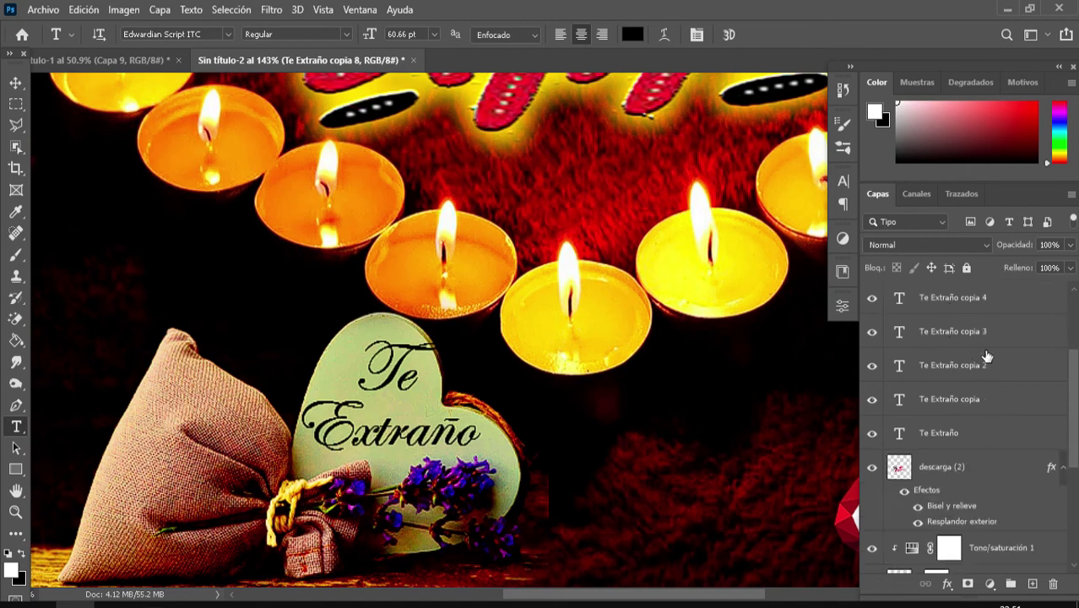
{"action": "left_click", "coordinate": [971, 431]}
{"action": "scroll", "coordinate": [971, 428], "scroll_direction": "up", "scroll_amount": 3}
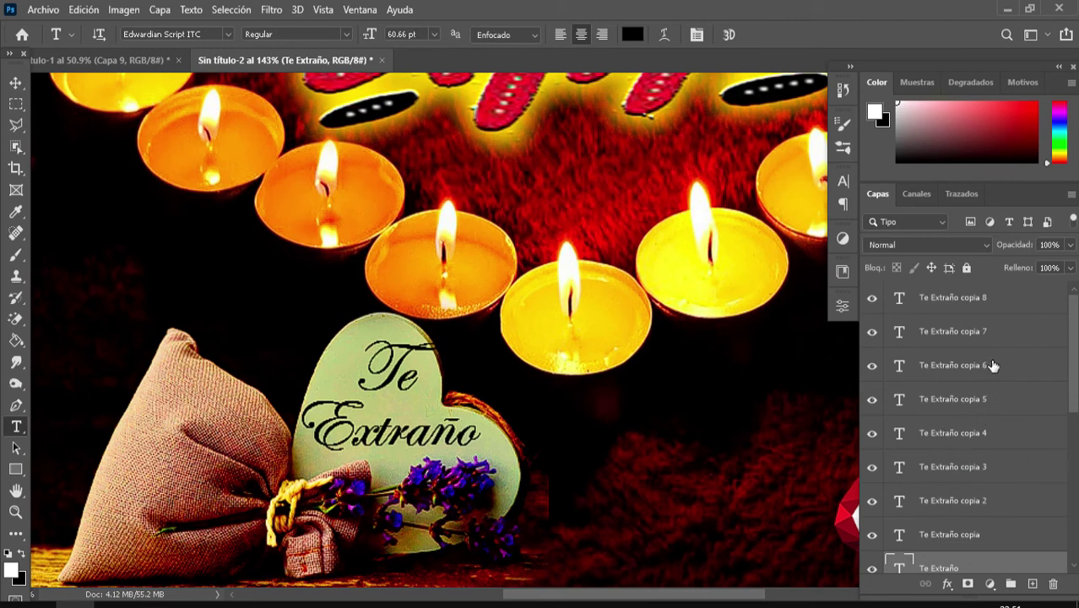
{"action": "left_click", "coordinate": [965, 298], "text": "shift"}
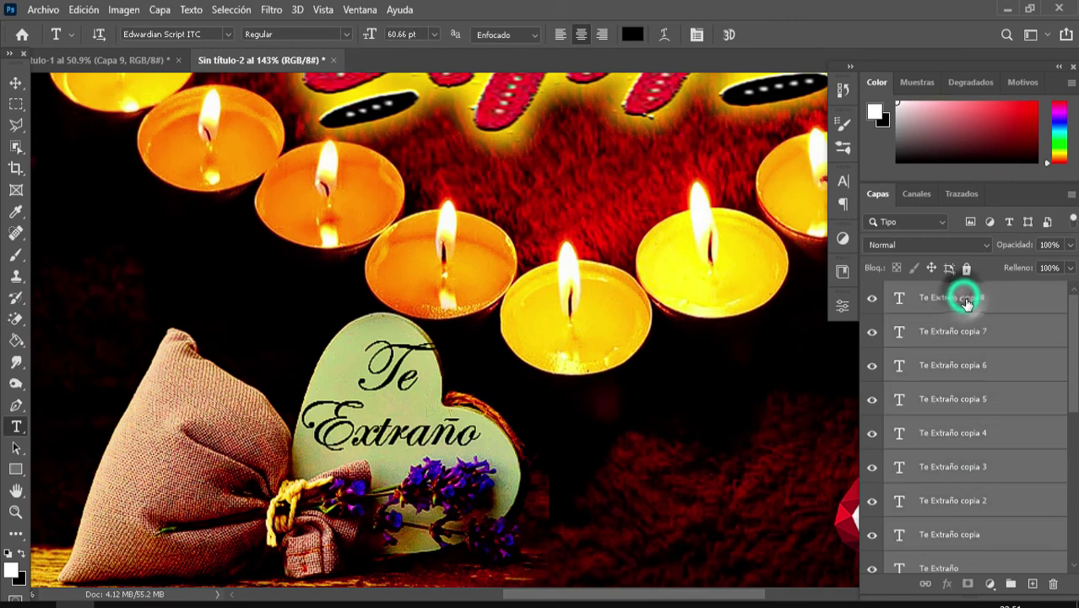
{"action": "key", "text": "ctrl+e"}
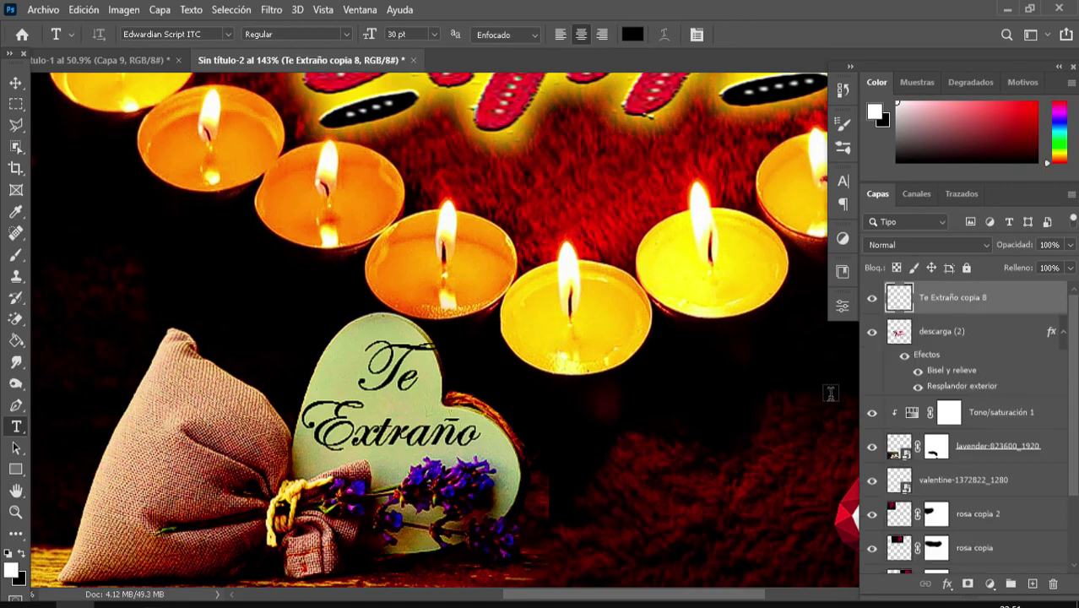
Zoom out and fit the whole collage on screen with Ajustar en pantalla.
{"action": "scroll", "coordinate": [699, 342], "scroll_direction": "down", "scroll_amount": 2}
{"action": "scroll", "coordinate": [638, 376], "scroll_direction": "down", "scroll_amount": 1}
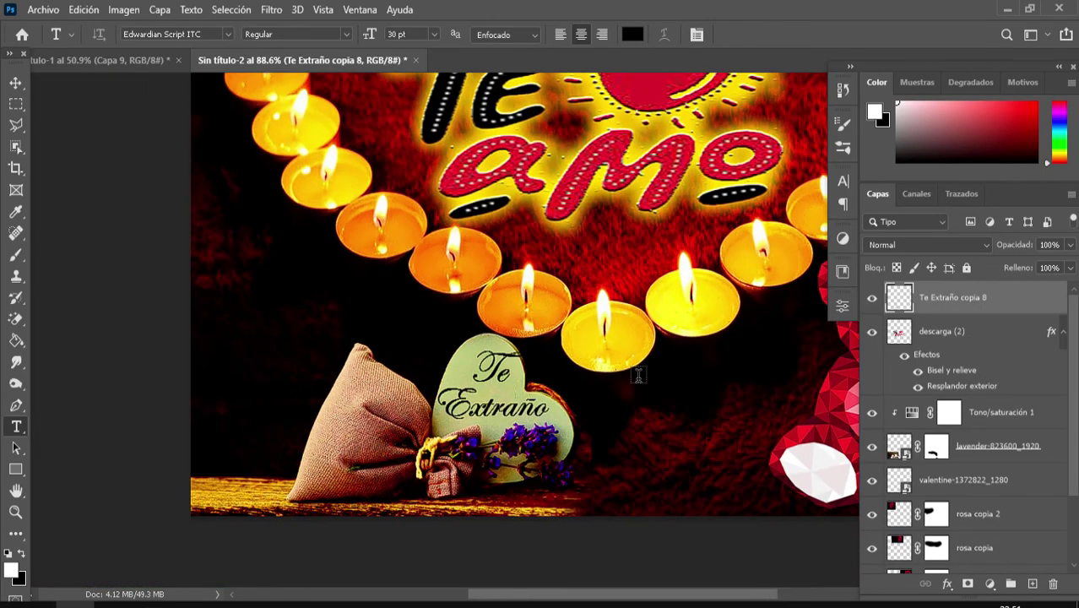
{"action": "left_click", "coordinate": [16, 511]}
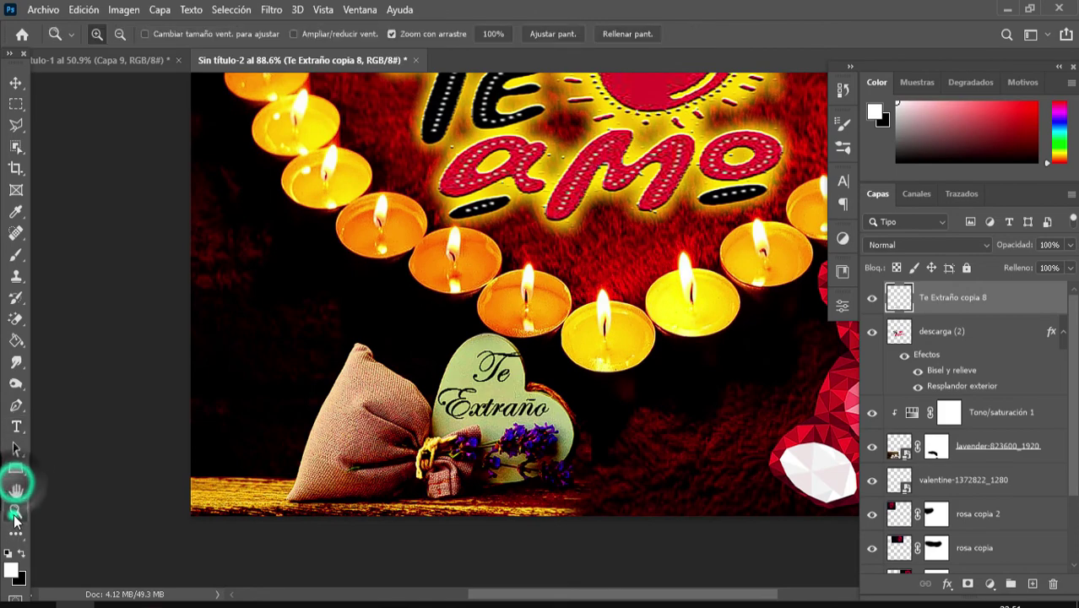
{"action": "right_click", "coordinate": [431, 268]}
{"action": "left_click", "coordinate": [467, 277]}
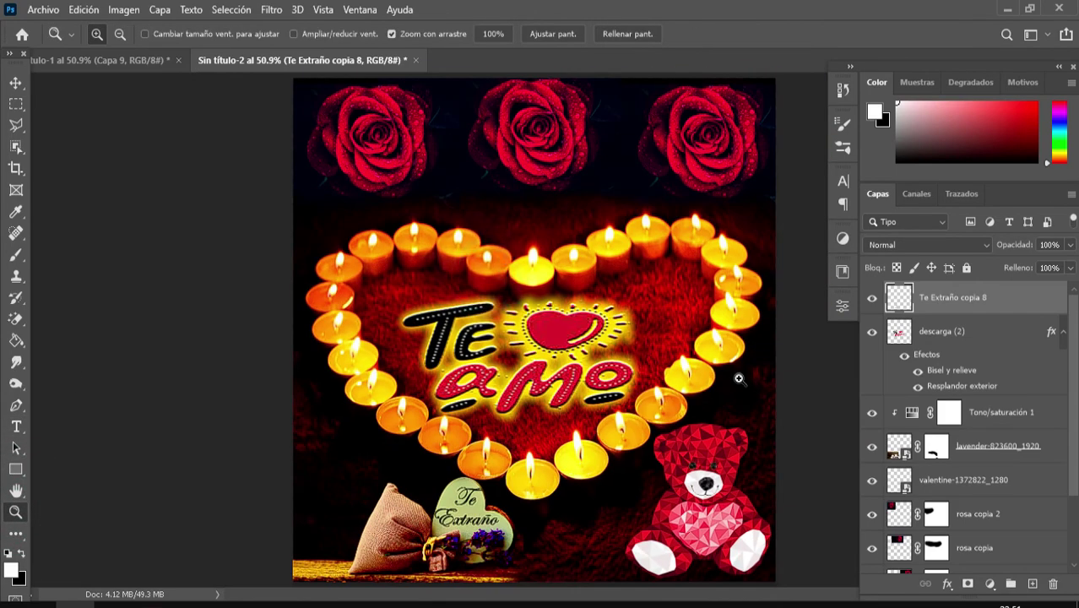